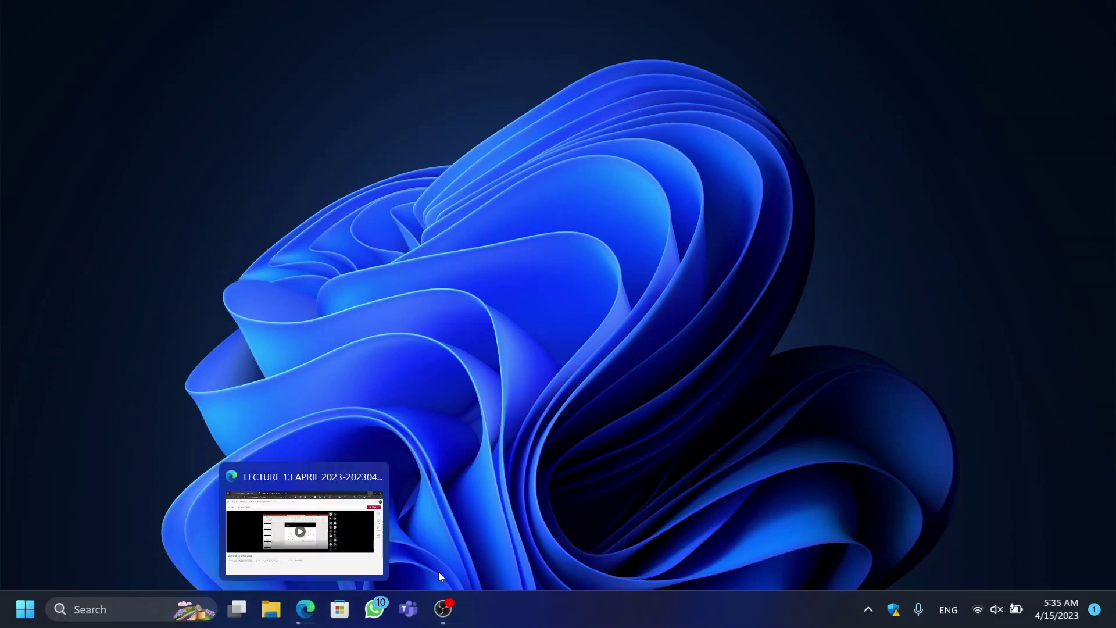
# Step: Load the LECTURE 13 APRIL 2023 video in Edge and open its Share > Manage access settings
pyautogui.click(304, 609)
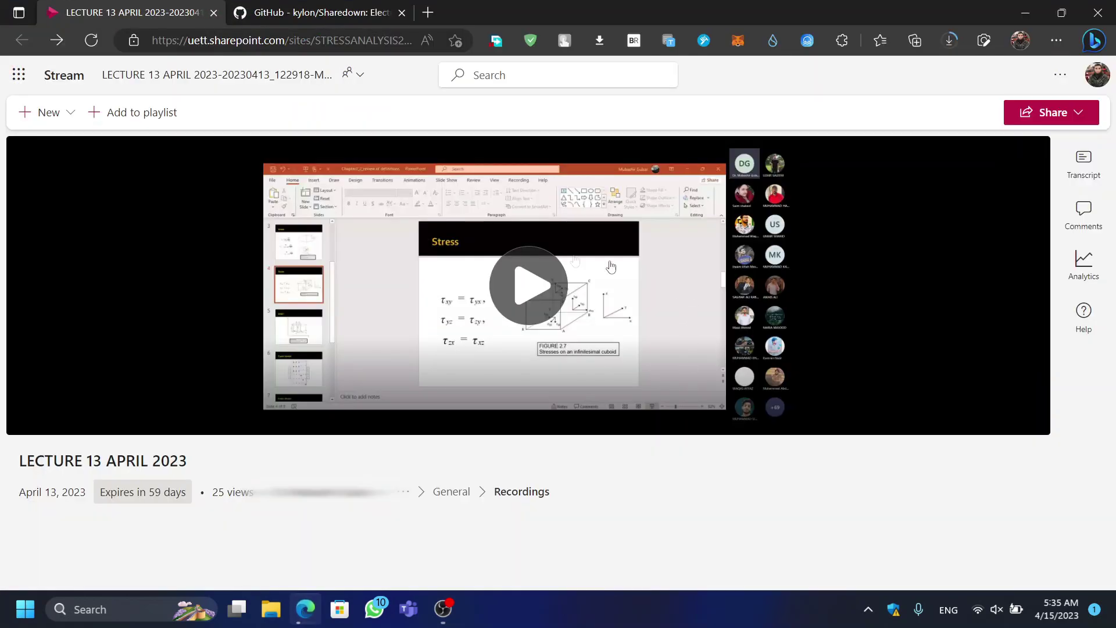
pyautogui.click(527, 285)
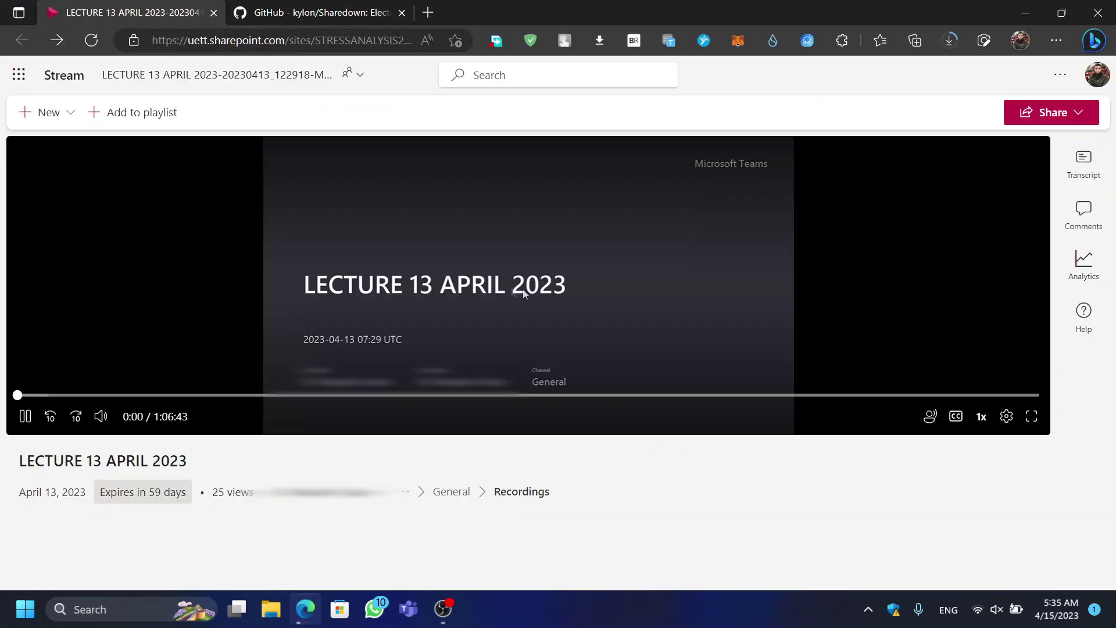
pyautogui.click(1095, 111)
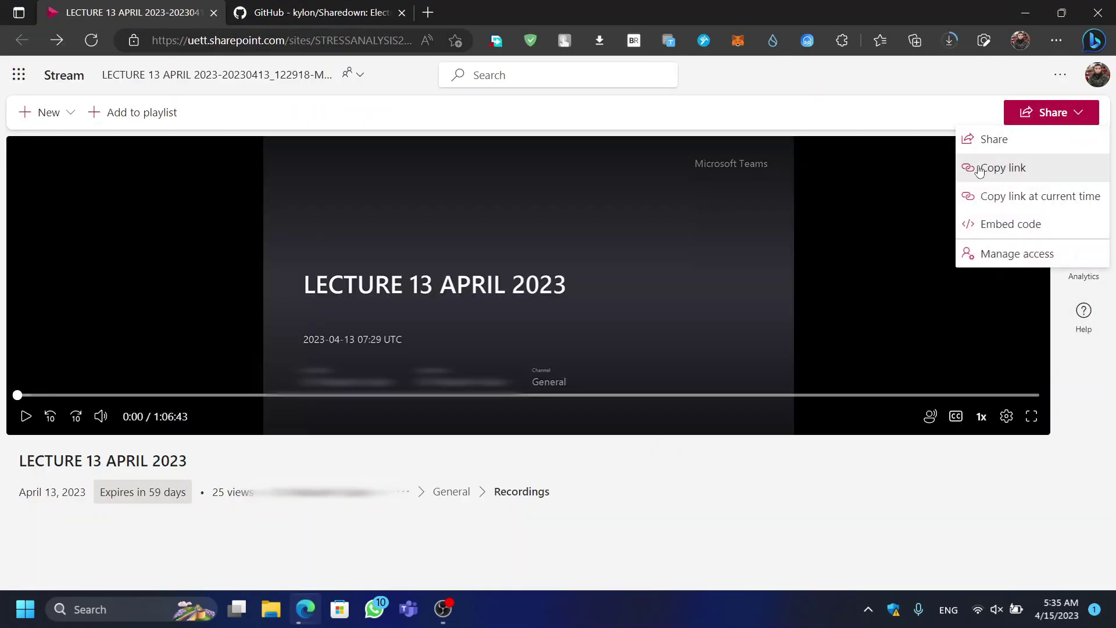
pyautogui.click(1017, 254)
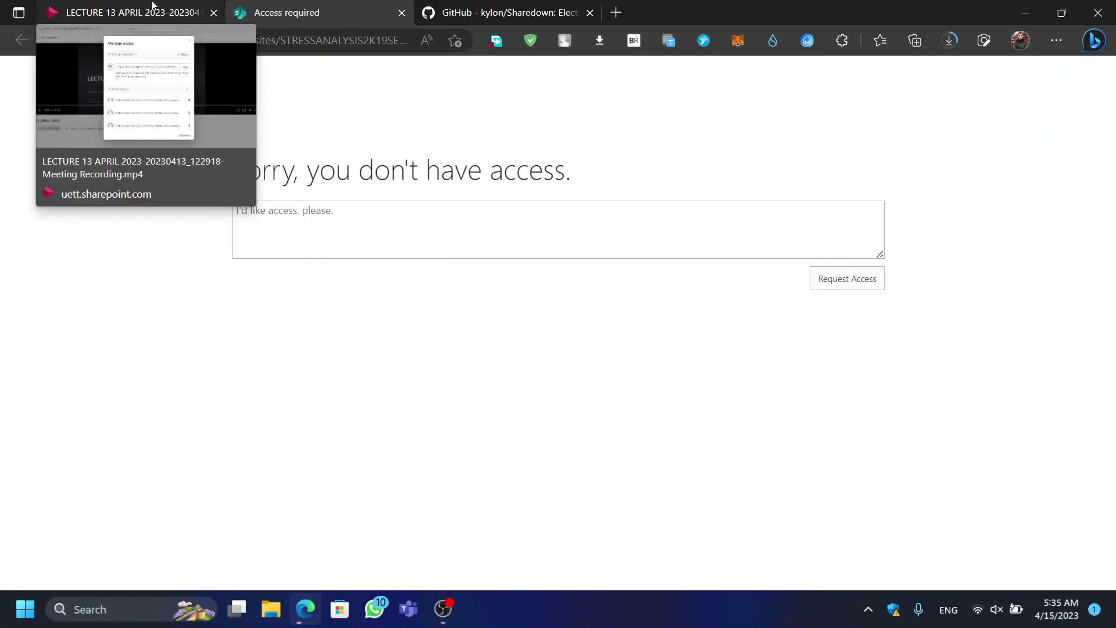
# Step: Close the access-denied page and the access settings dialog
pyautogui.moveTo(214, 147); pyautogui.dragTo(555, 159)
pyautogui.click(449, 142)
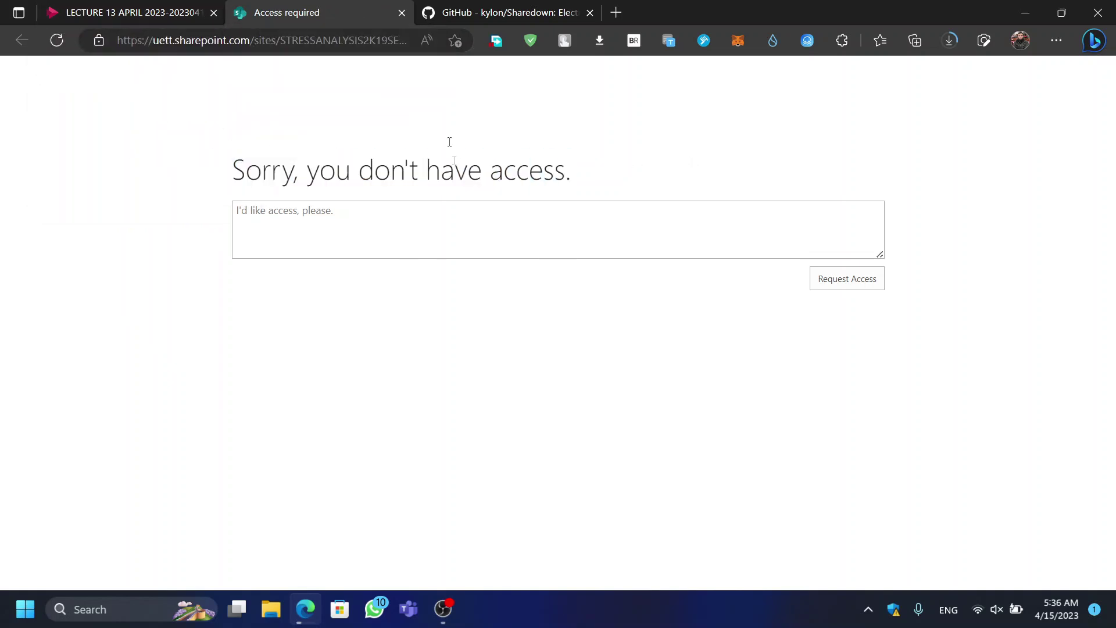
pyautogui.click(407, 12)
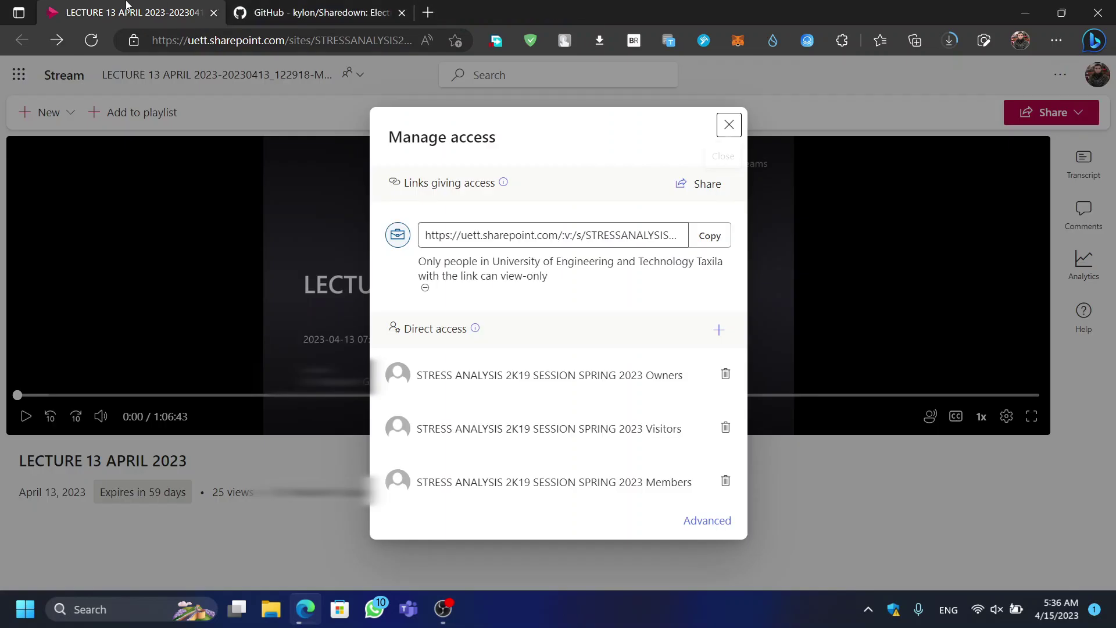
pyautogui.click(729, 125)
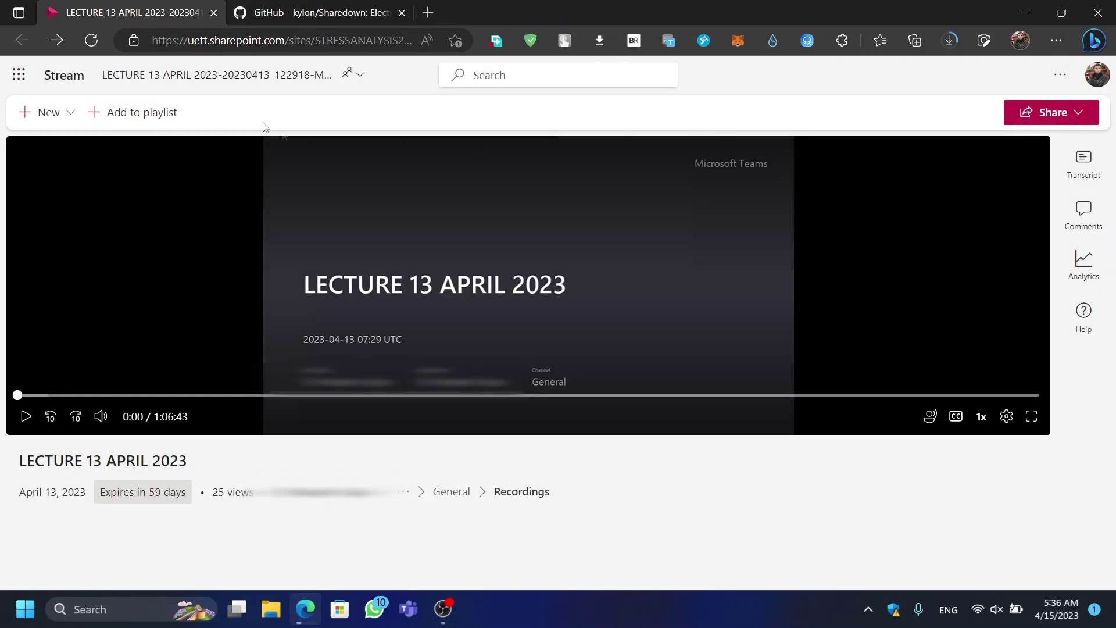
# Step: Briefly show and dismiss the recording's file details and the help and settings list
pyautogui.click(362, 76)
pyautogui.click(362, 76)
pyautogui.click(1049, 82)
pyautogui.click(1049, 82)
# Step: Switch to the Sharedown GitHub repository and open its Releases list
pyautogui.click(314, 12)
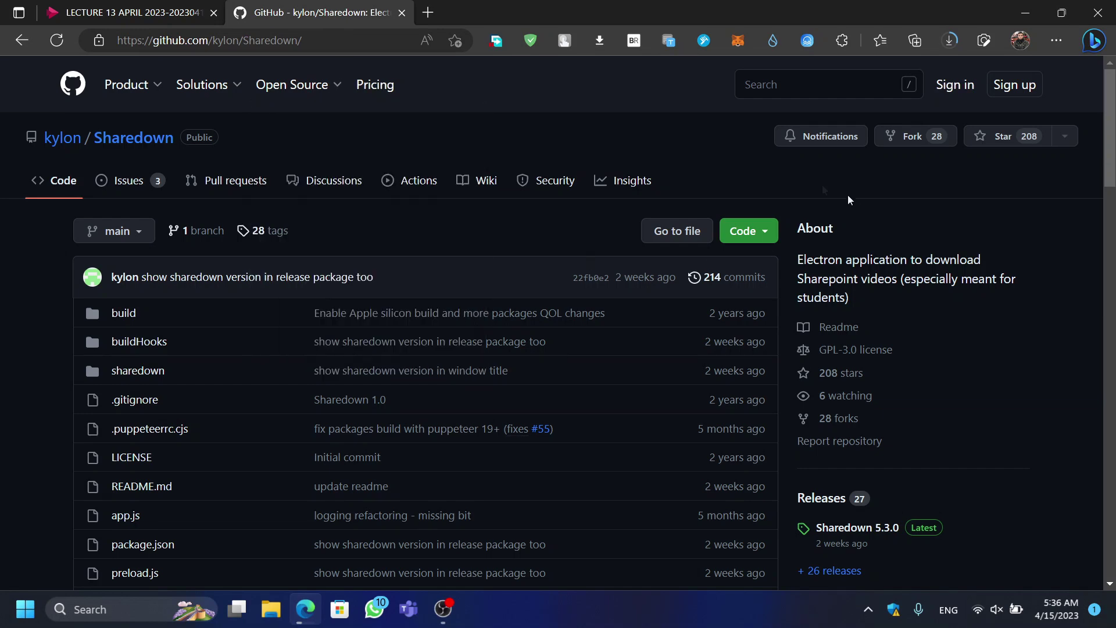
pyautogui.scroll(-2, 592, 144)
pyautogui.scroll(3, 563, 242)
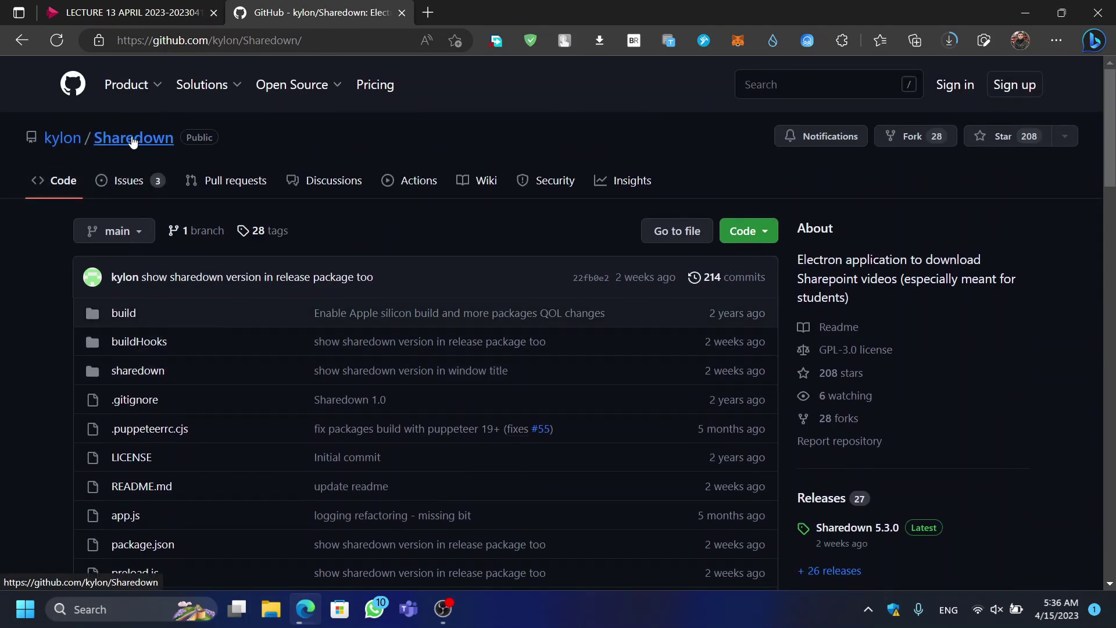
pyautogui.scroll(-10, 133, 141)
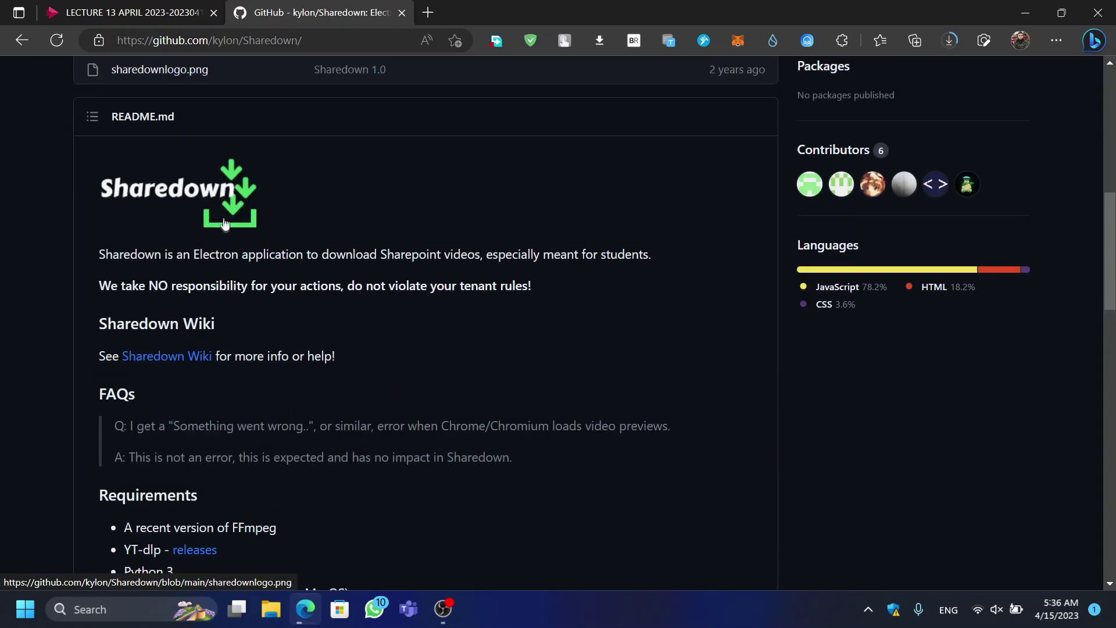
pyautogui.scroll(-5, 166, 294)
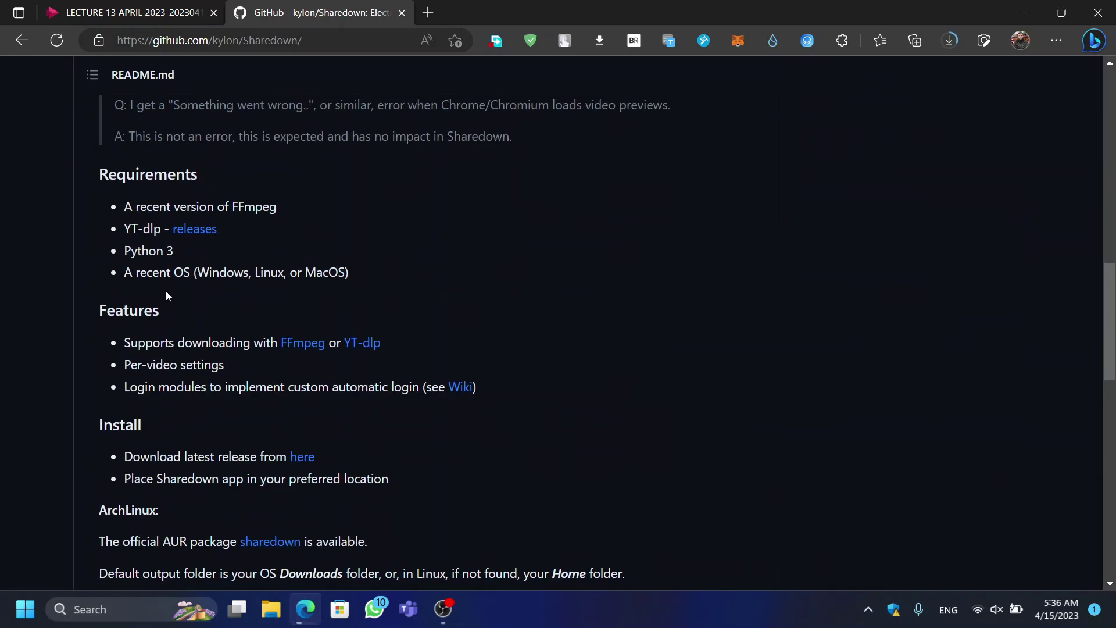
pyautogui.scroll(-12, 165, 295)
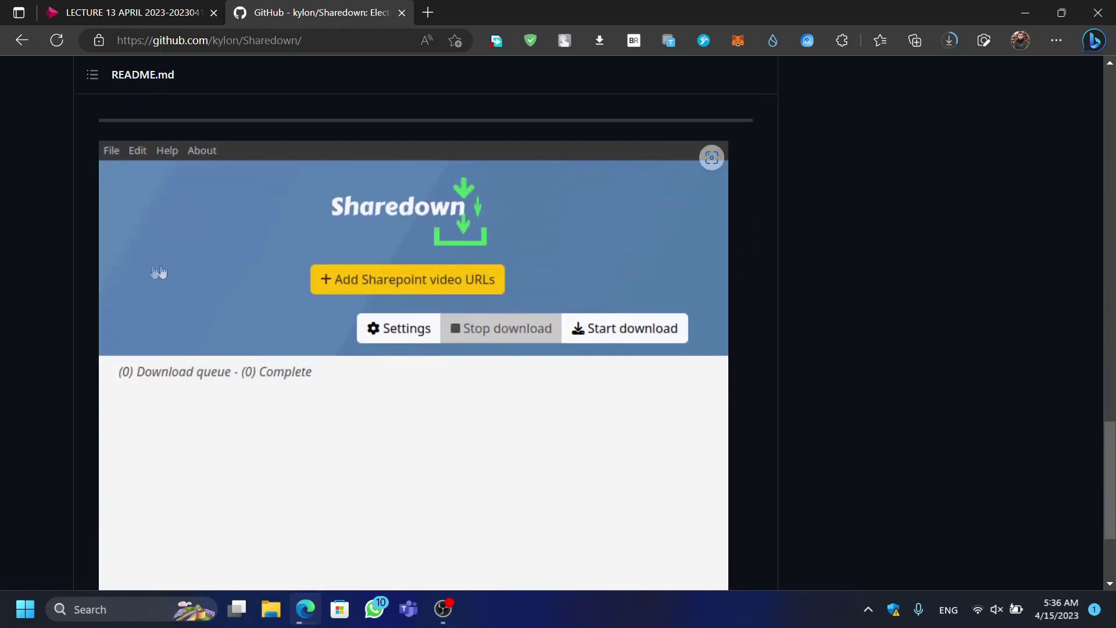
pyautogui.scroll(-3, 217, 232)
pyautogui.scroll(20, 242, 329)
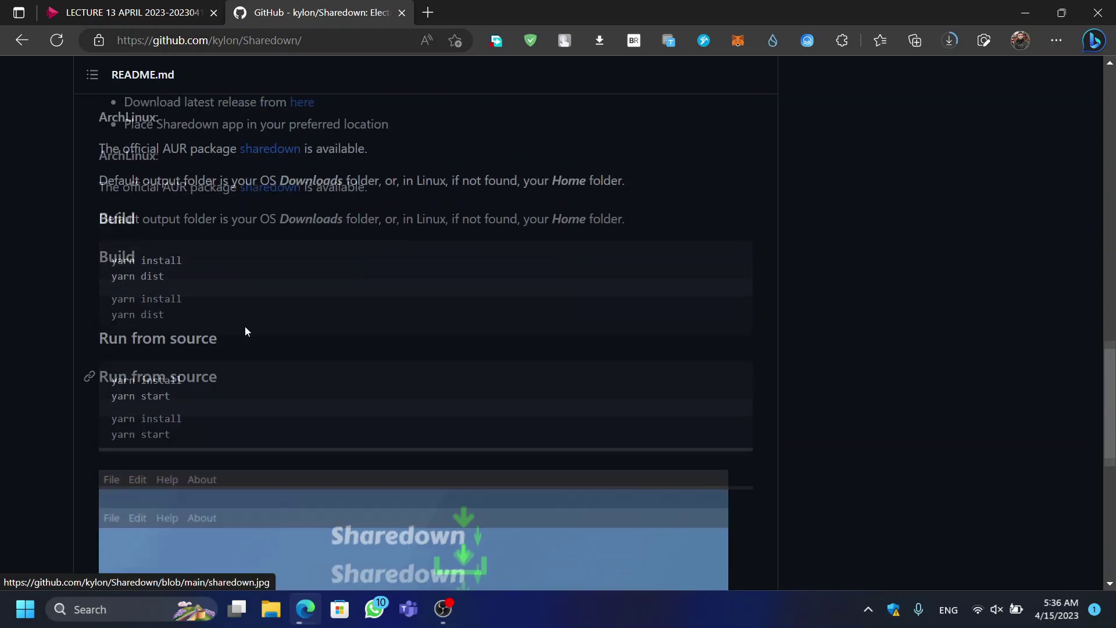
pyautogui.scroll(5, 245, 329)
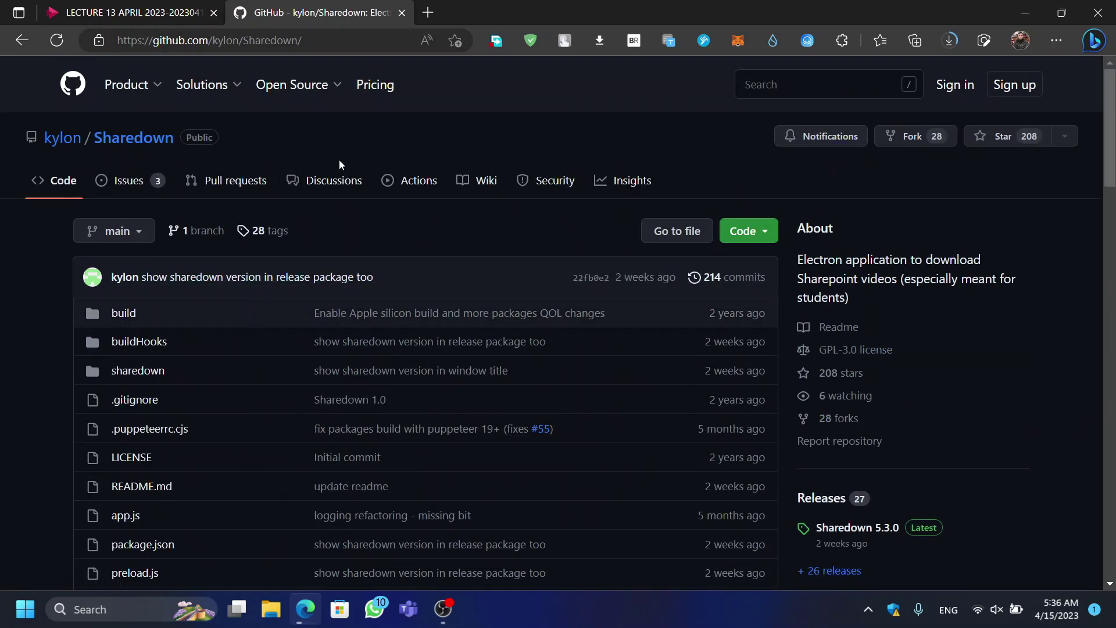
pyautogui.scroll(-4, 305, 205)
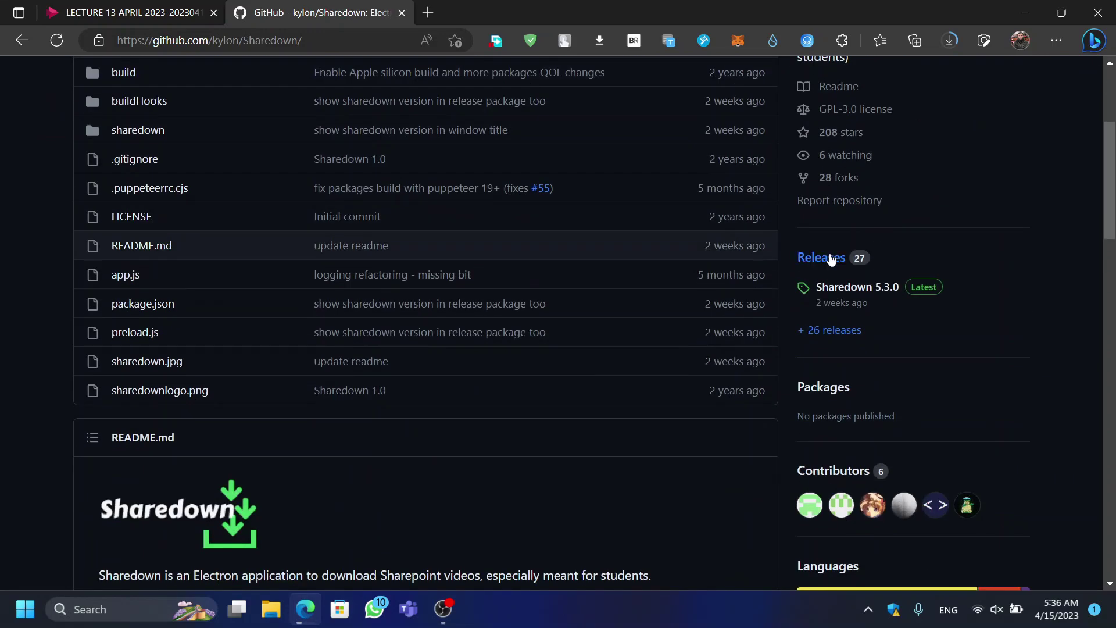
pyautogui.click(831, 259)
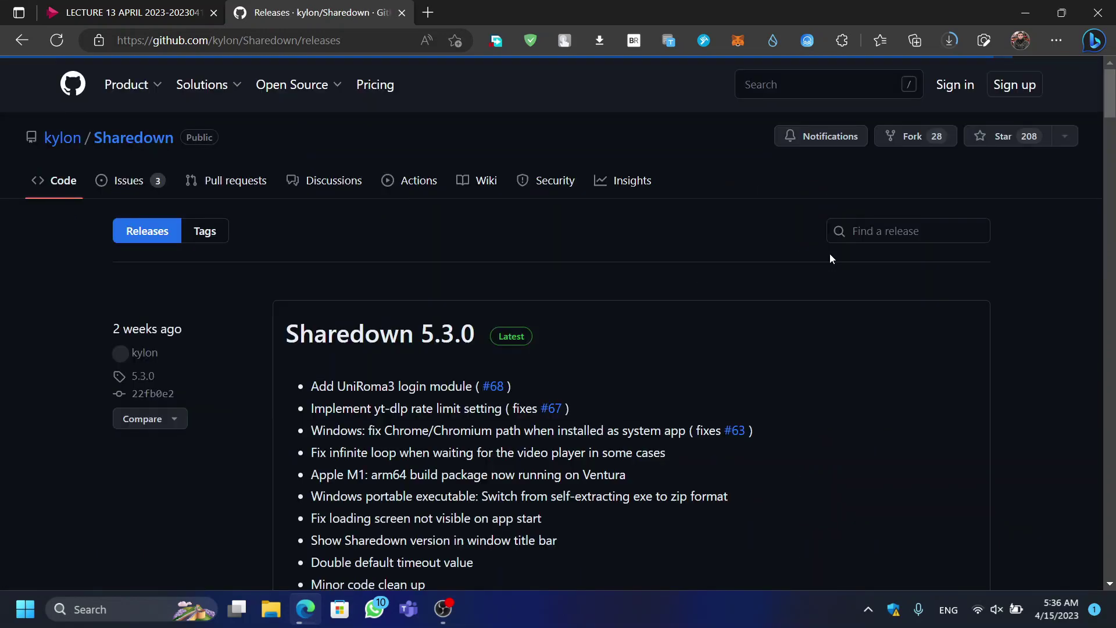
# Step: Download sharedown.Setup.5.3.0.exe from the Sharedown 5.3.0 release assets
pyautogui.scroll(-2, 362, 312)
pyautogui.scroll(-15, 362, 312)
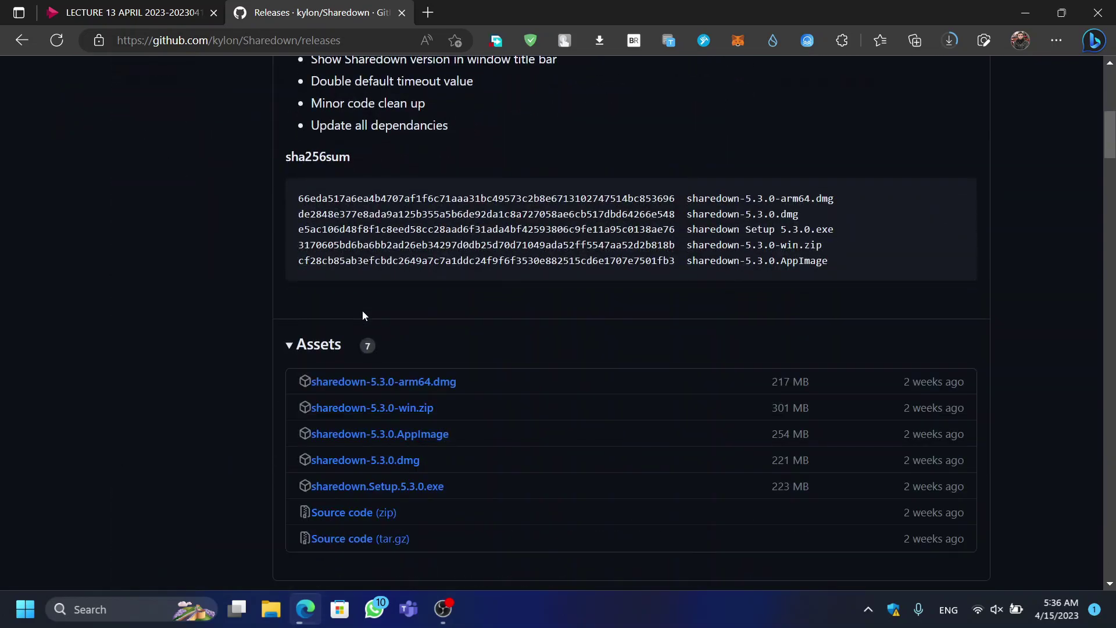
pyautogui.scroll(-4, 418, 316)
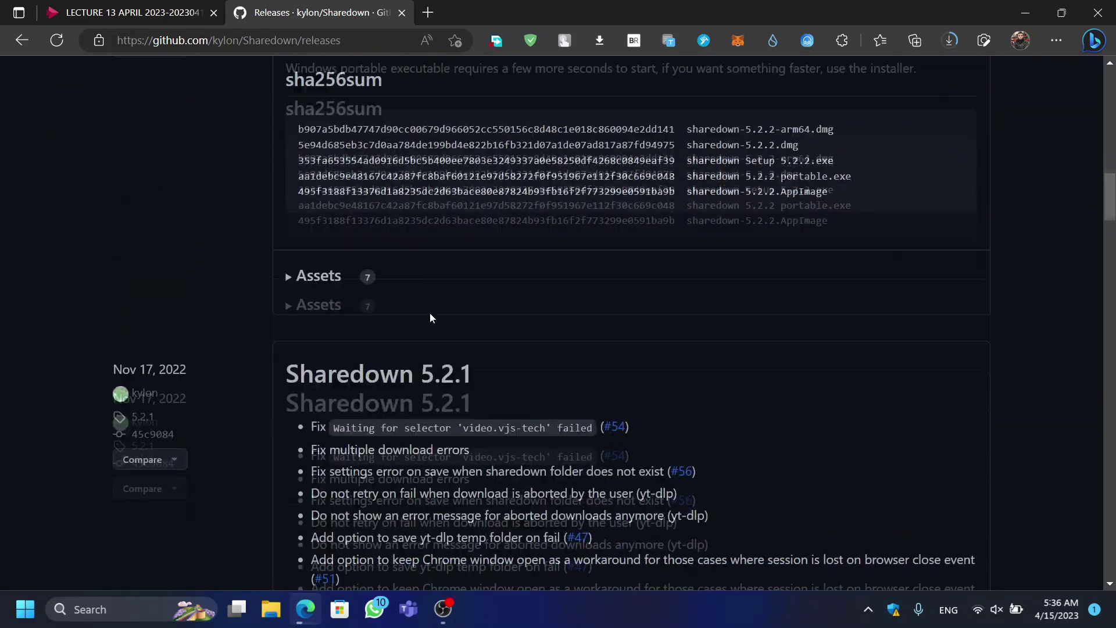
pyautogui.scroll(10, 430, 312)
pyautogui.scroll(10, 430, 313)
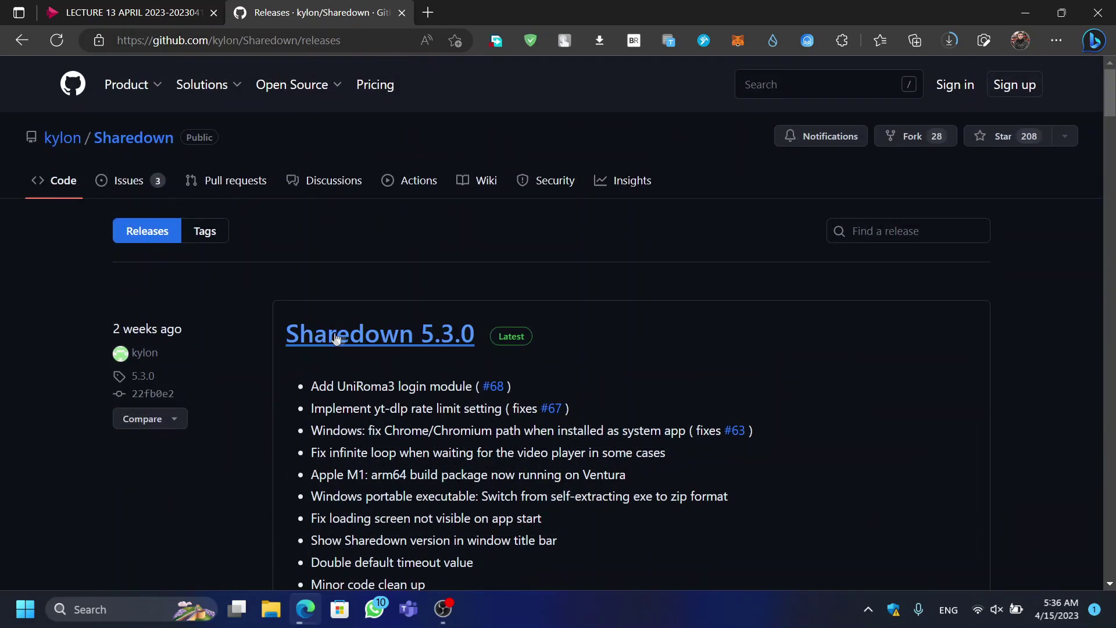
pyautogui.moveTo(291, 333); pyautogui.dragTo(592, 323)
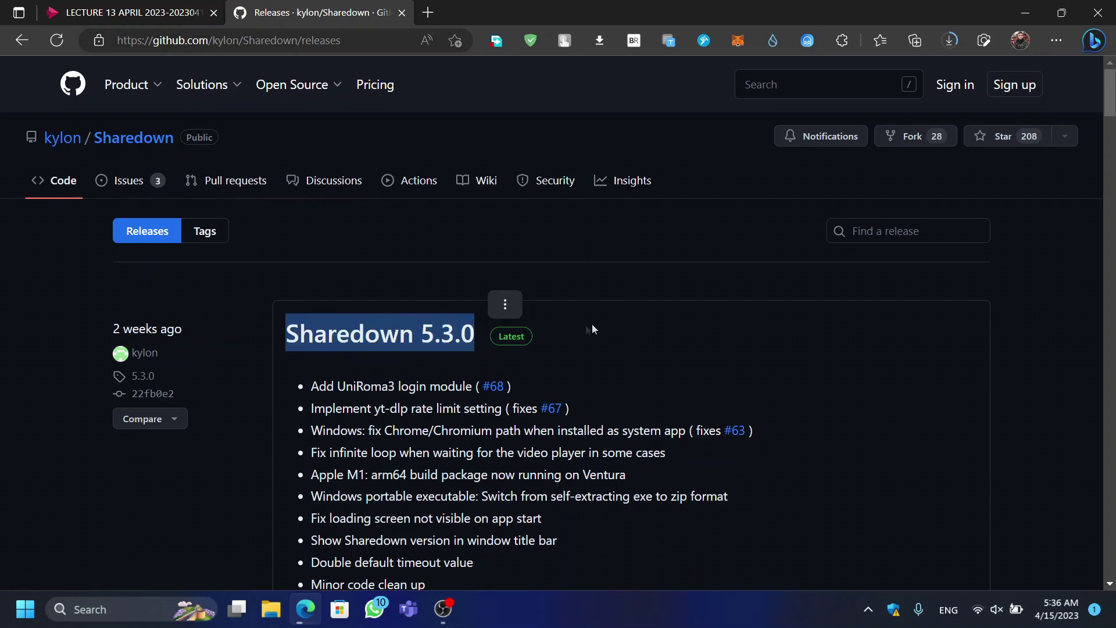
pyautogui.click(557, 337)
pyautogui.scroll(-9, 614, 329)
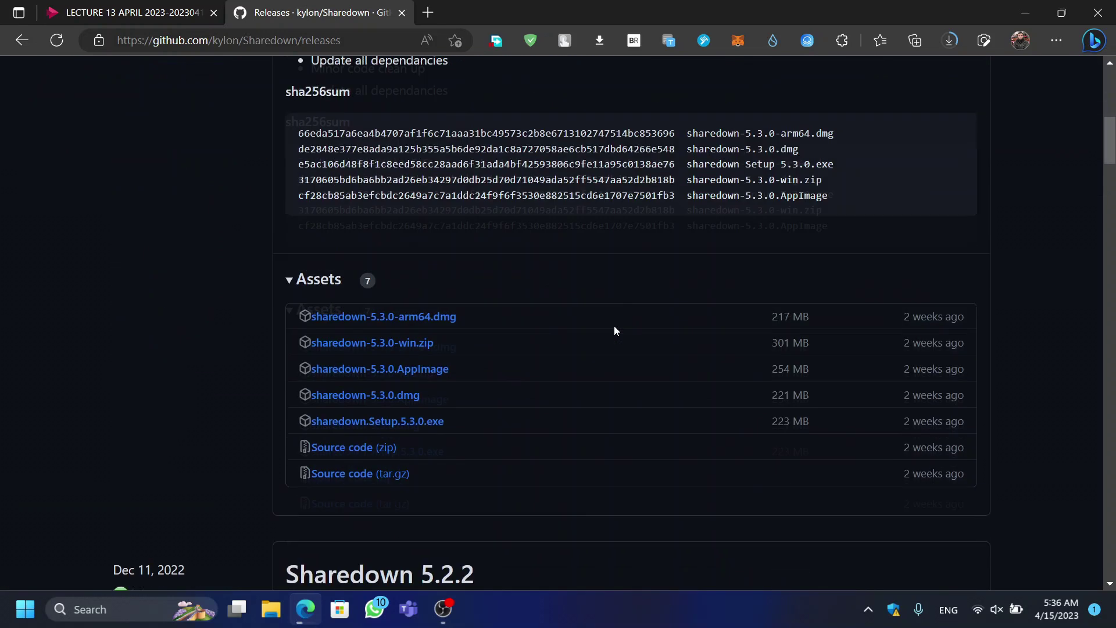
pyautogui.scroll(3, 506, 325)
pyautogui.scroll(-2, 399, 324)
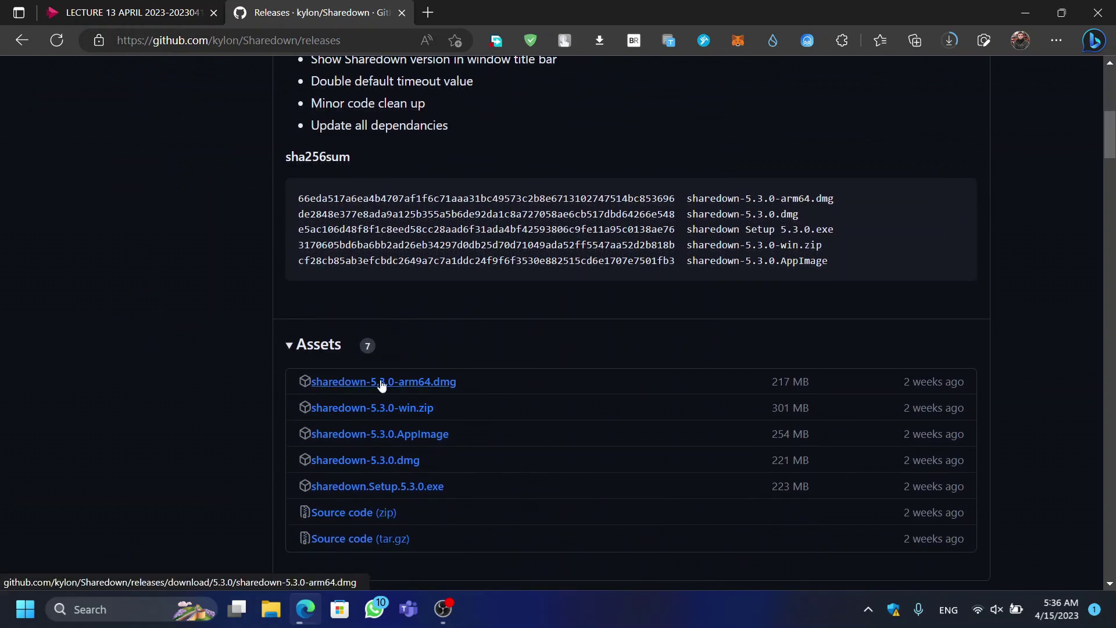
pyautogui.scroll(-3, 380, 378)
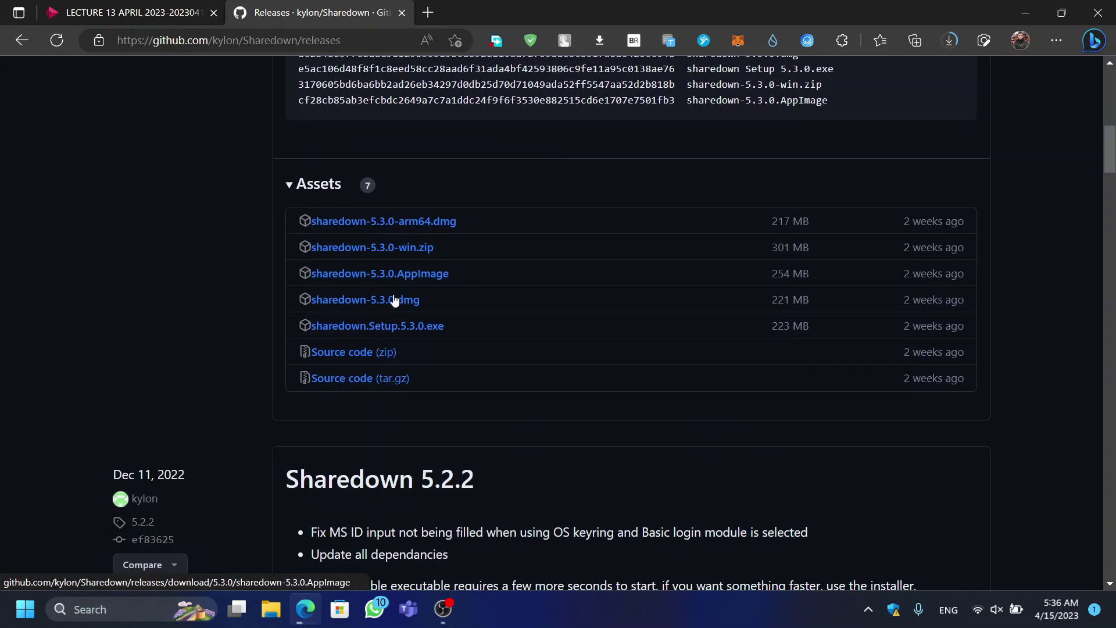
pyautogui.click(405, 331)
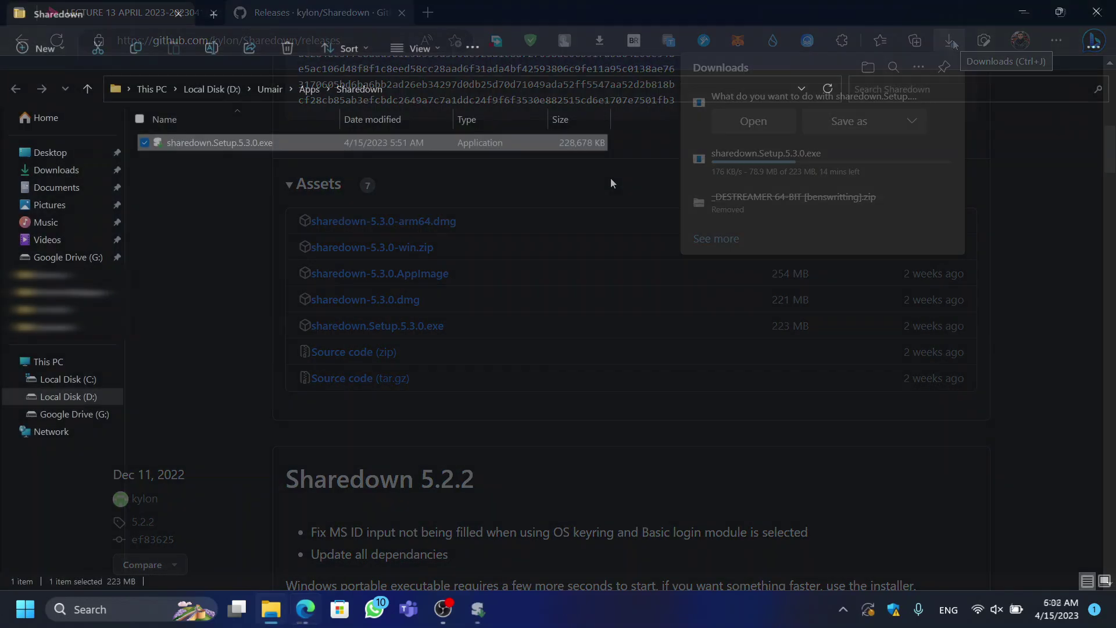
# Step: Install sharedown 5.3.0 for the current user only and finish setup to launch it
pyautogui.click(478, 609)
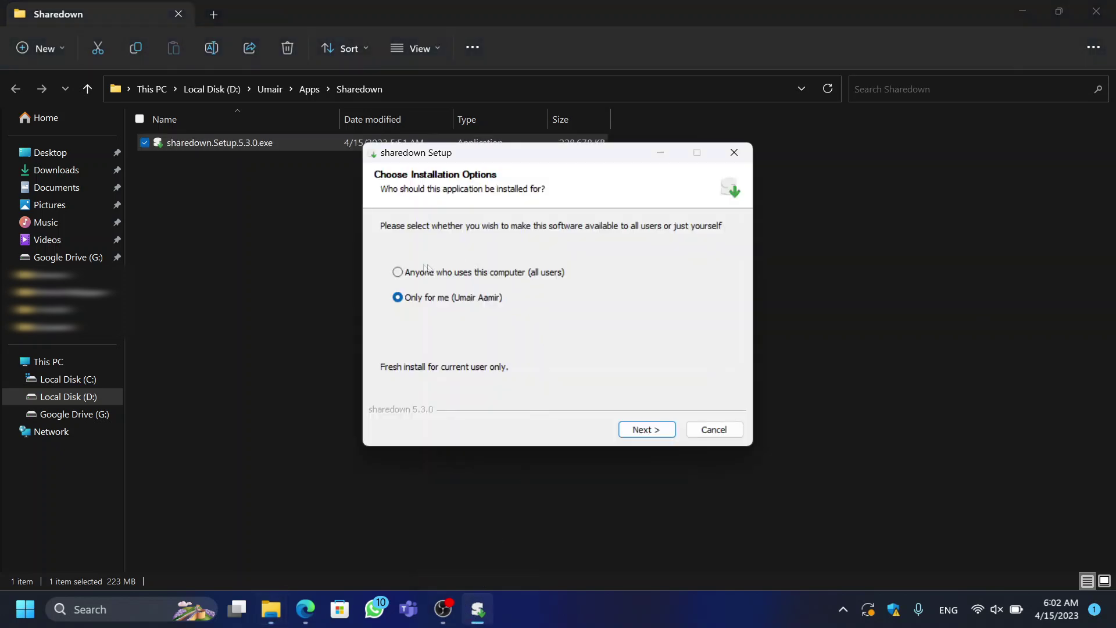
pyautogui.click(396, 273)
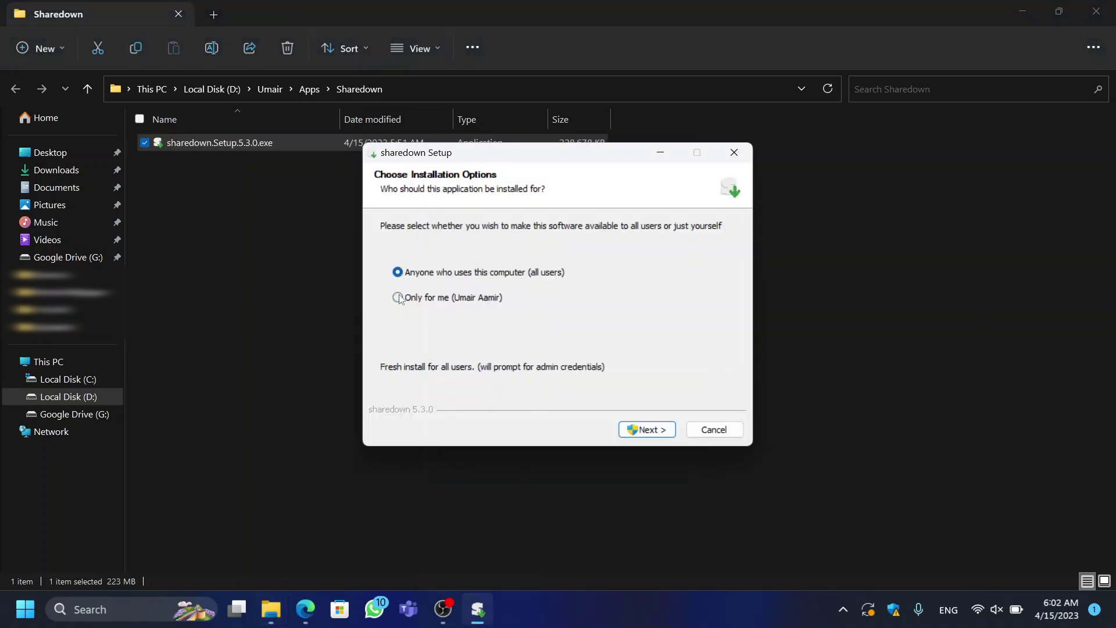
pyautogui.click(399, 298)
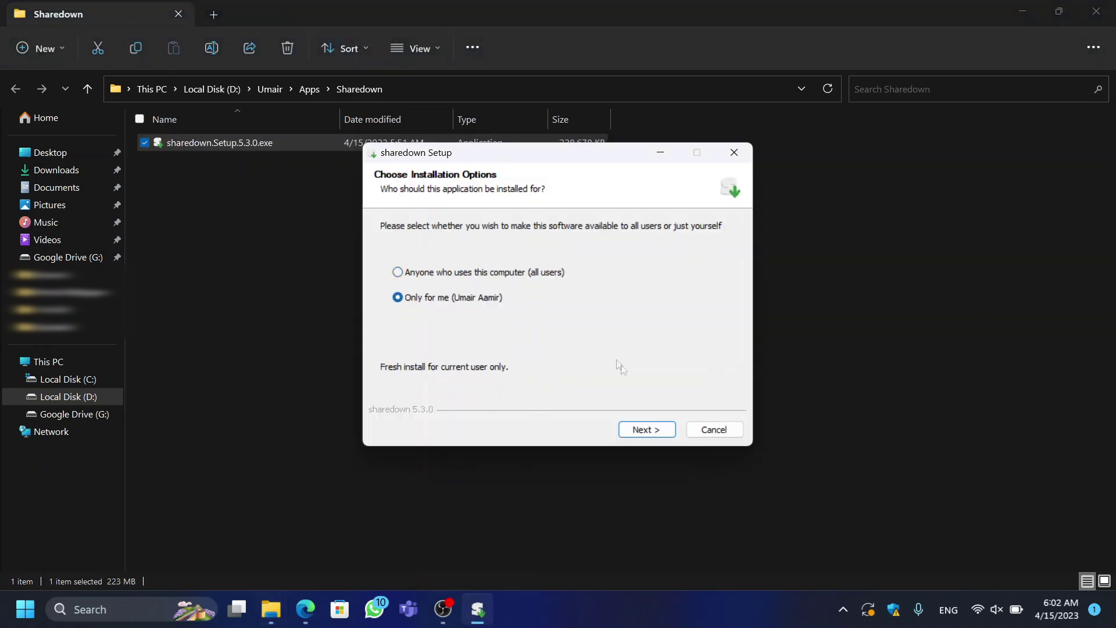
pyautogui.click(645, 430)
pyautogui.click(657, 433)
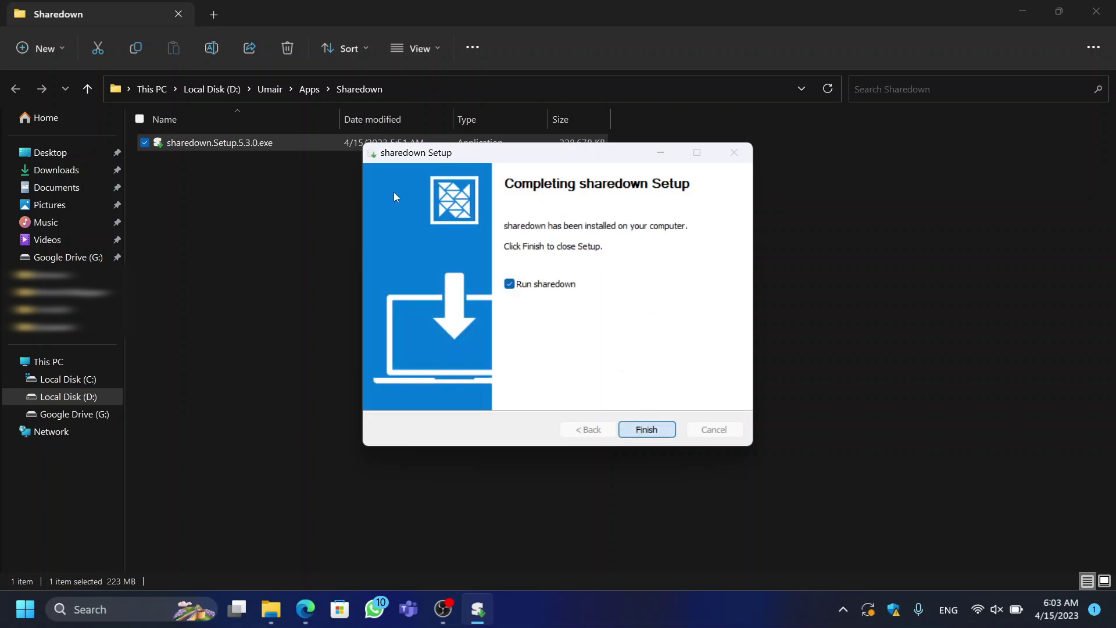
pyautogui.click(636, 443)
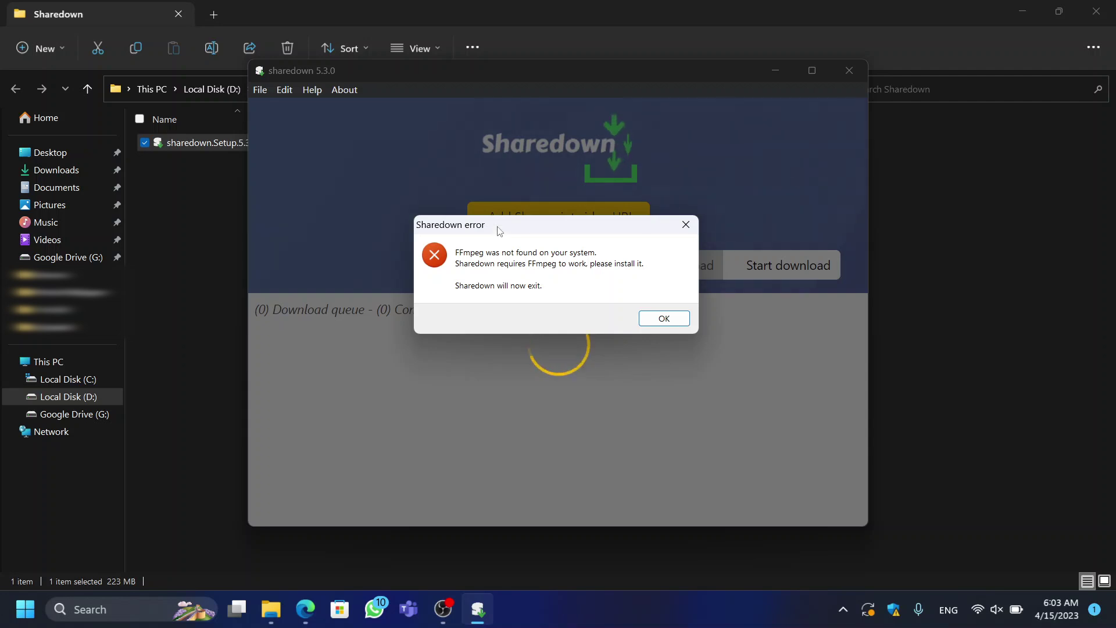
# Step: Acknowledge the FFmpeg-not-found error and accept opening the FFmpeg install instructions
pyautogui.click(662, 322)
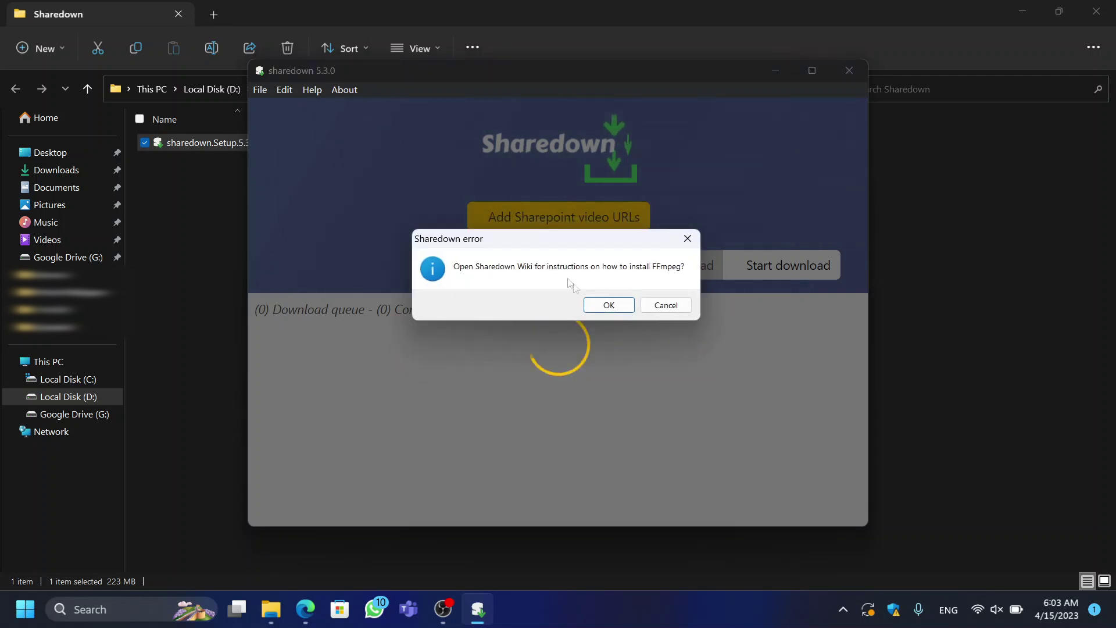
pyautogui.click(605, 306)
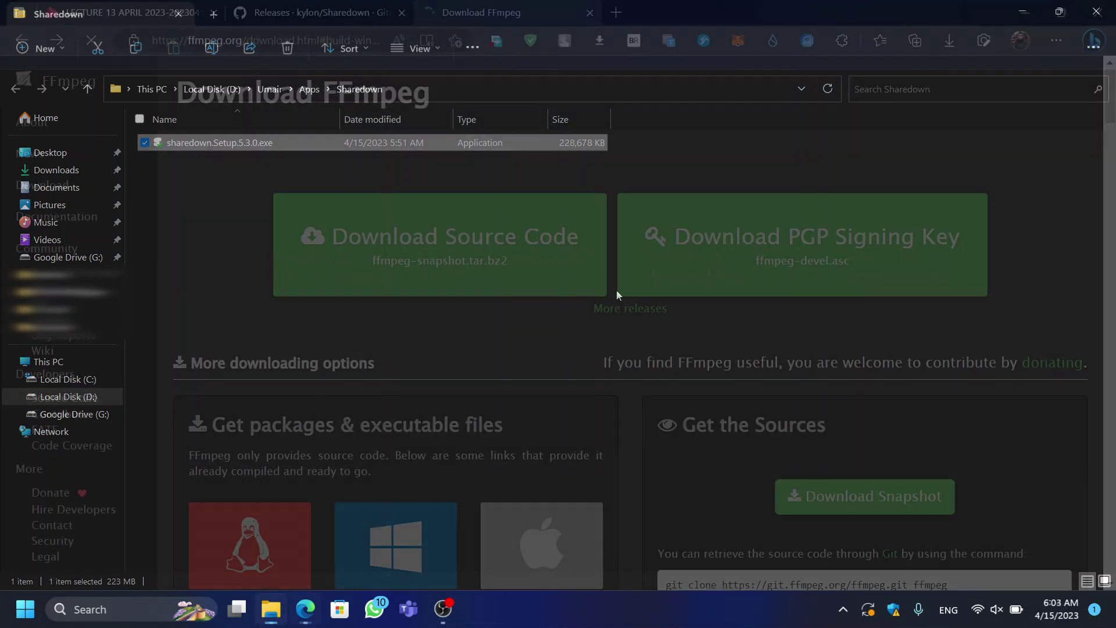
# Step: Follow 'Windows builds by BtbN' and scroll to the Latest Auto-Build assets list
pyautogui.scroll(-3, 515, 259)
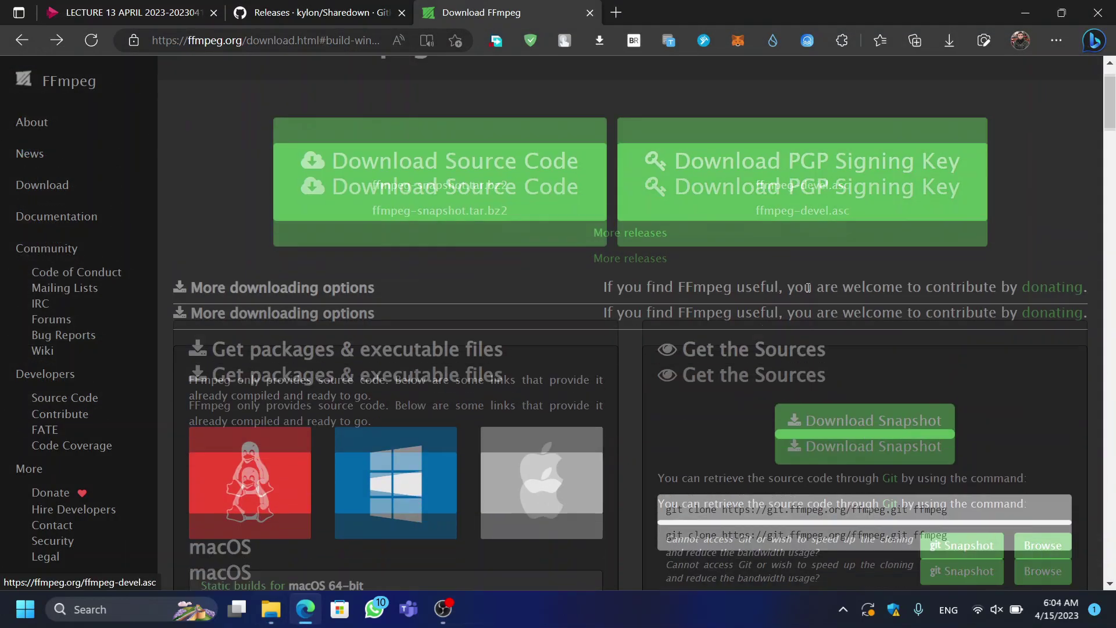
pyautogui.scroll(-3, 280, 312)
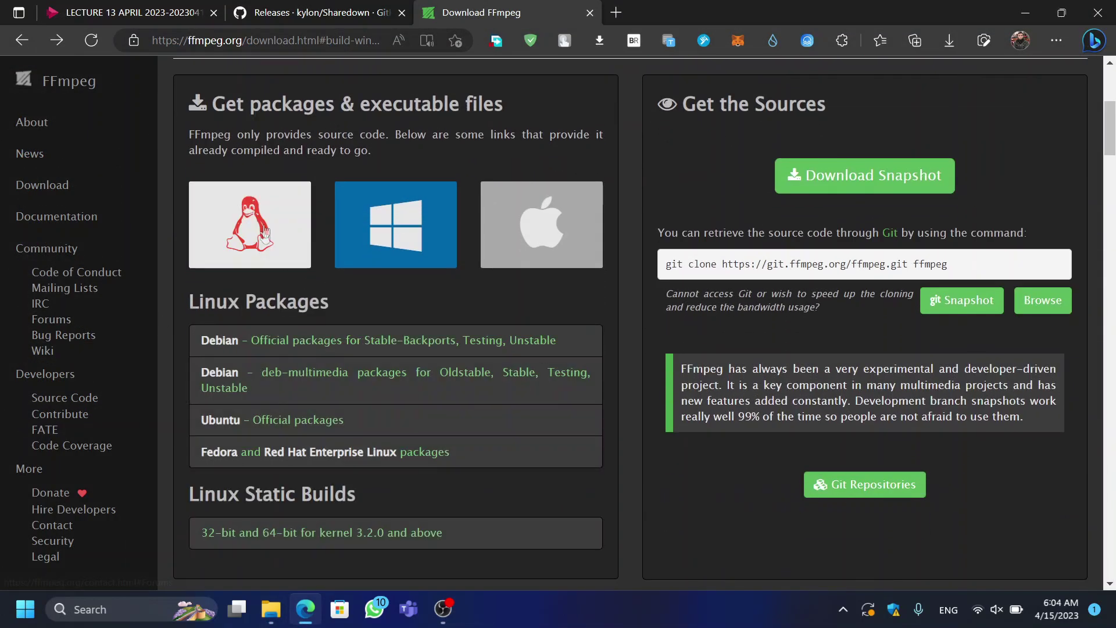
pyautogui.moveTo(395, 226)
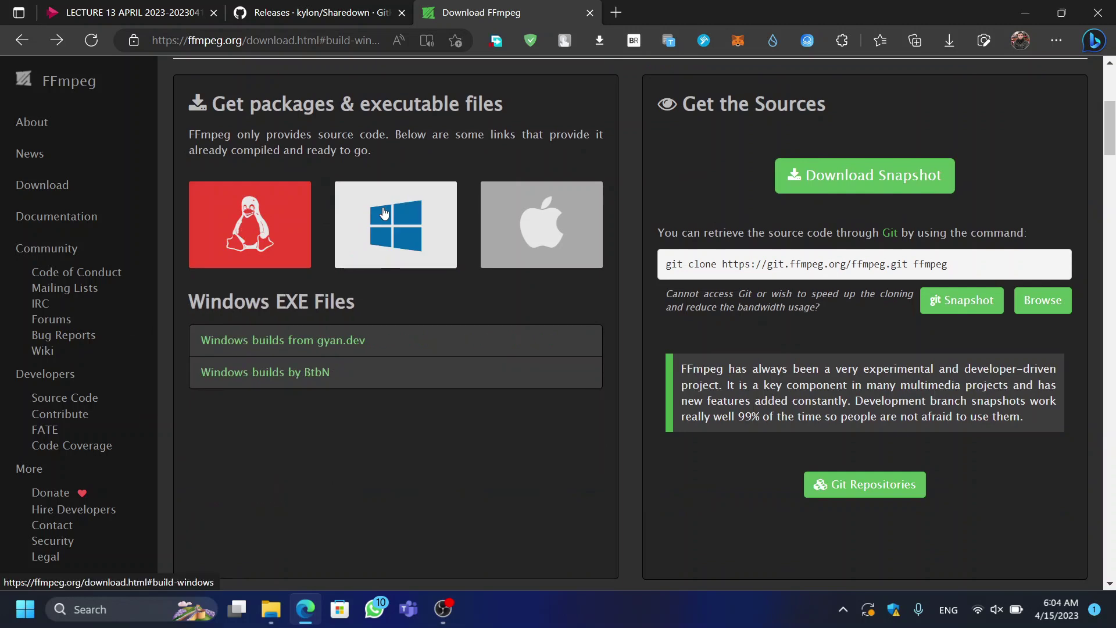
pyautogui.click(299, 373)
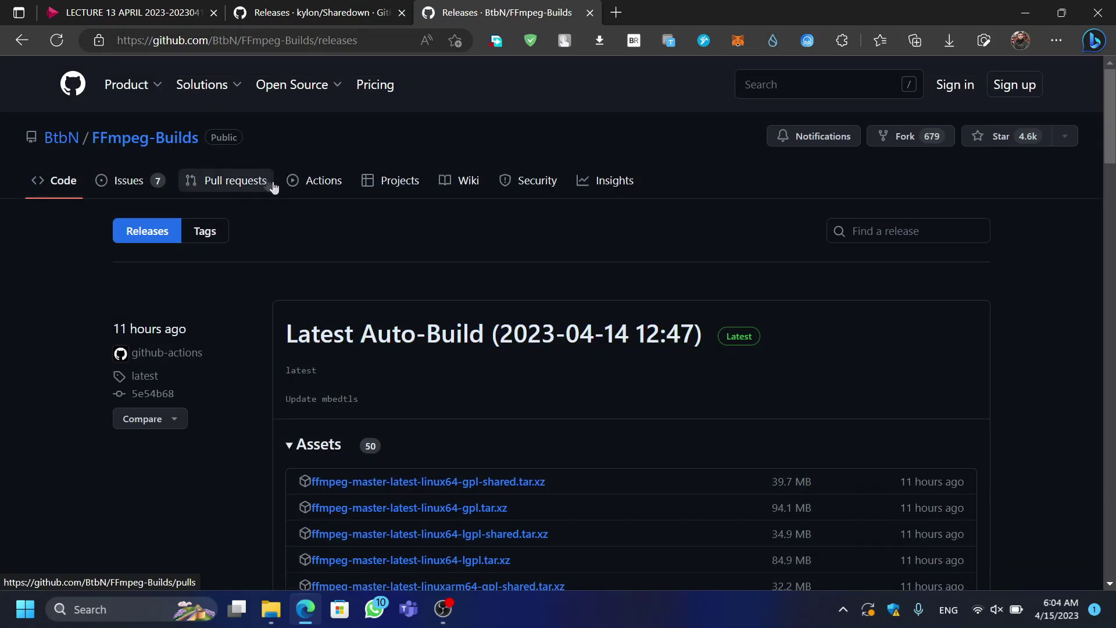
pyautogui.scroll(-8, 375, 215)
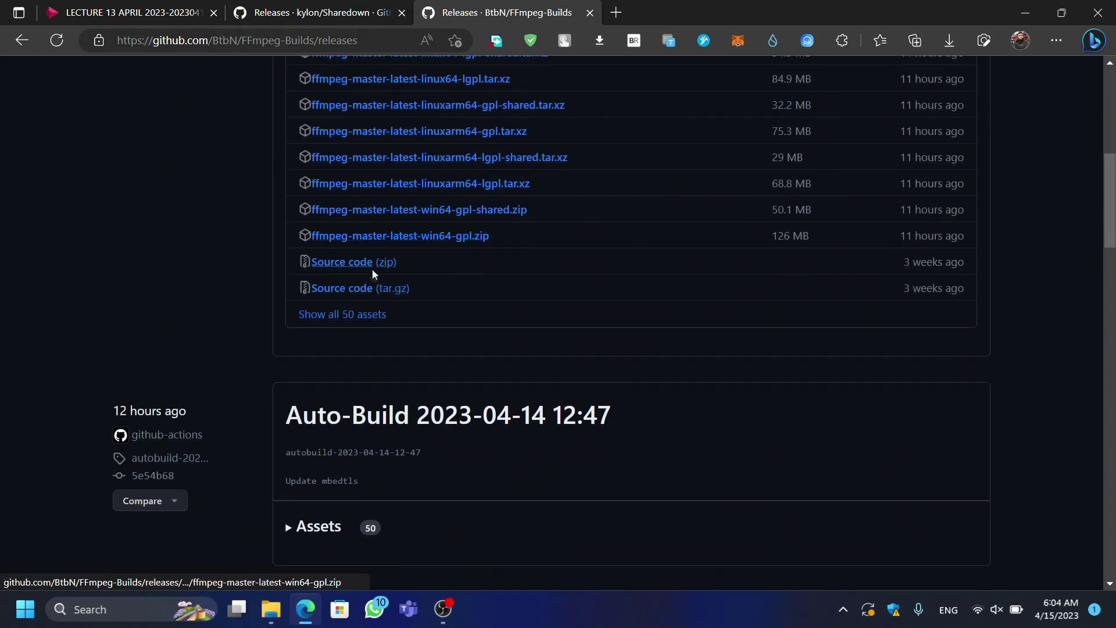
pyautogui.scroll(7, 373, 274)
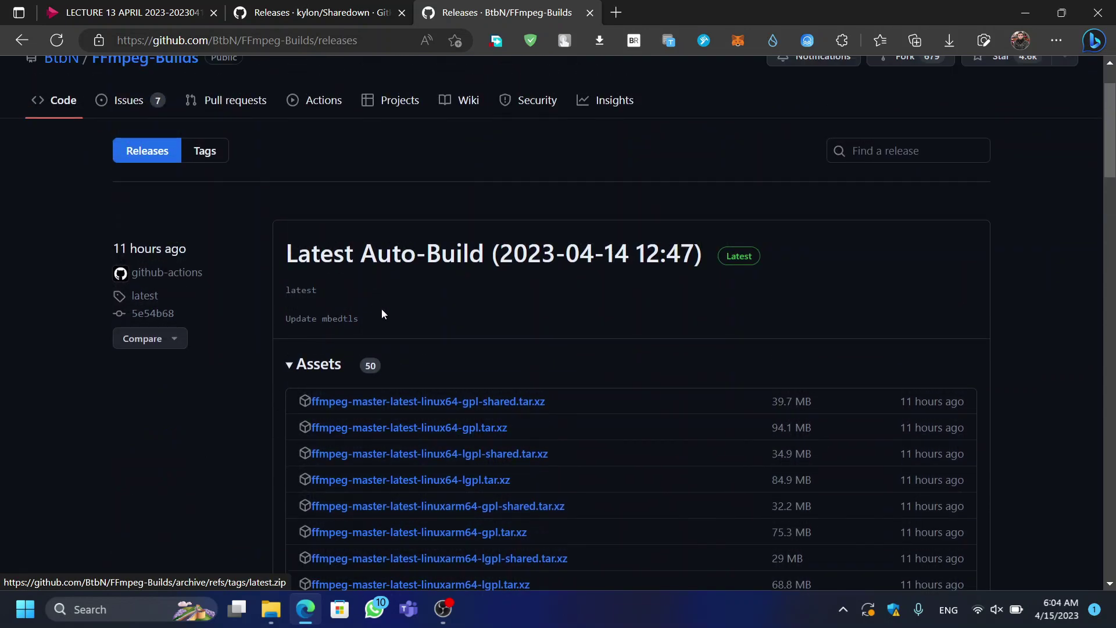
pyautogui.scroll(-2, 381, 315)
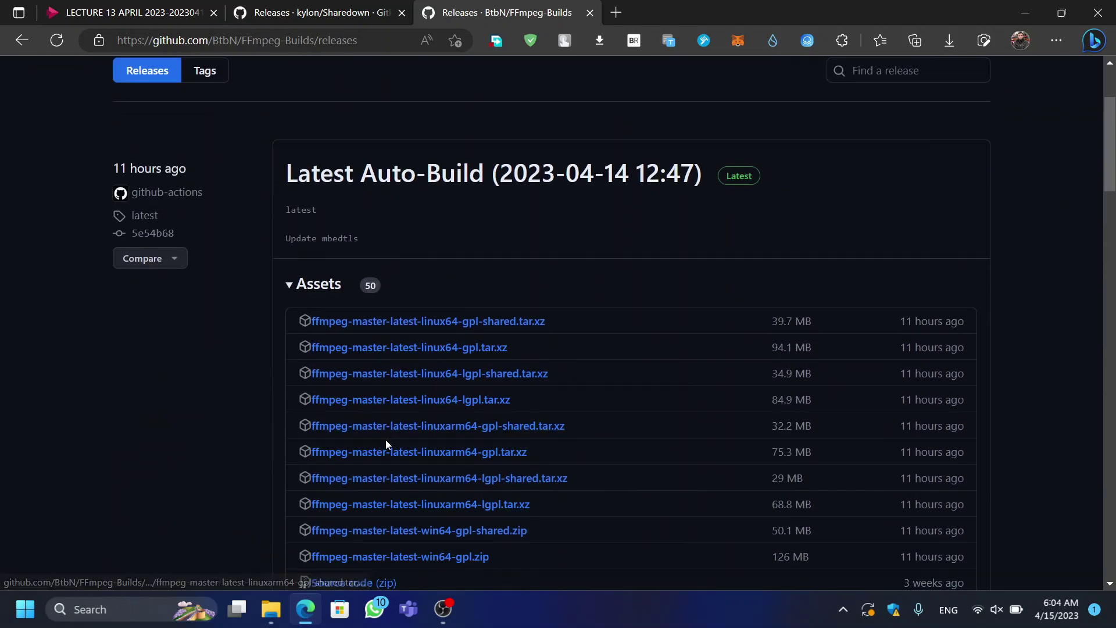
pyautogui.scroll(-1, 400, 414)
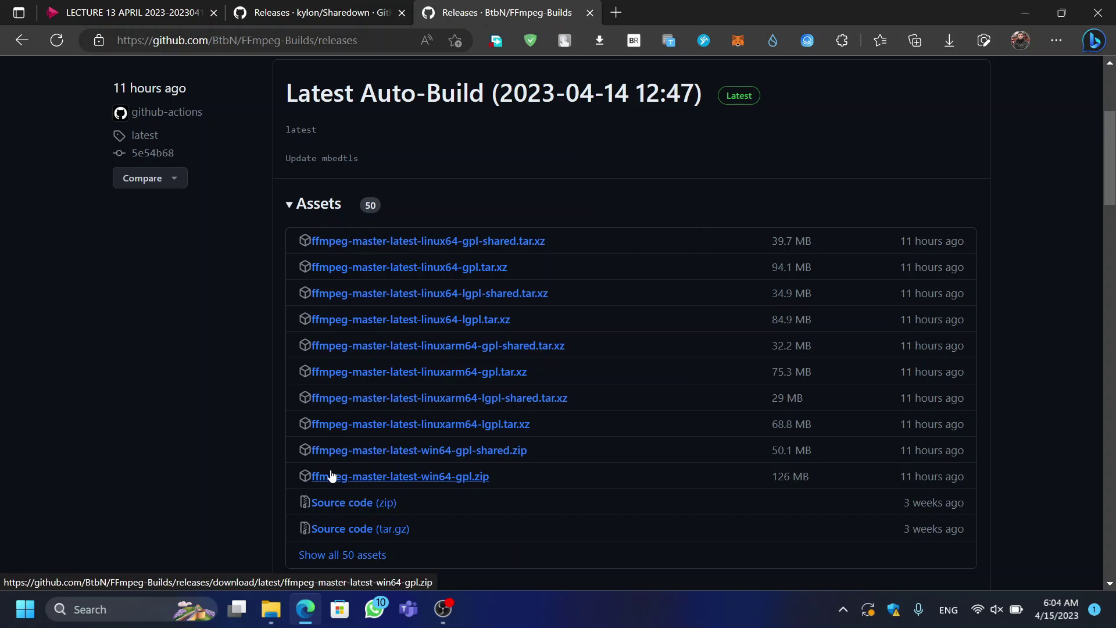
# Step: Download ffmpeg-master-latest-win64-gpl.zip, extract it to the suggested folder, and open the nested folder
pyautogui.click(454, 484)
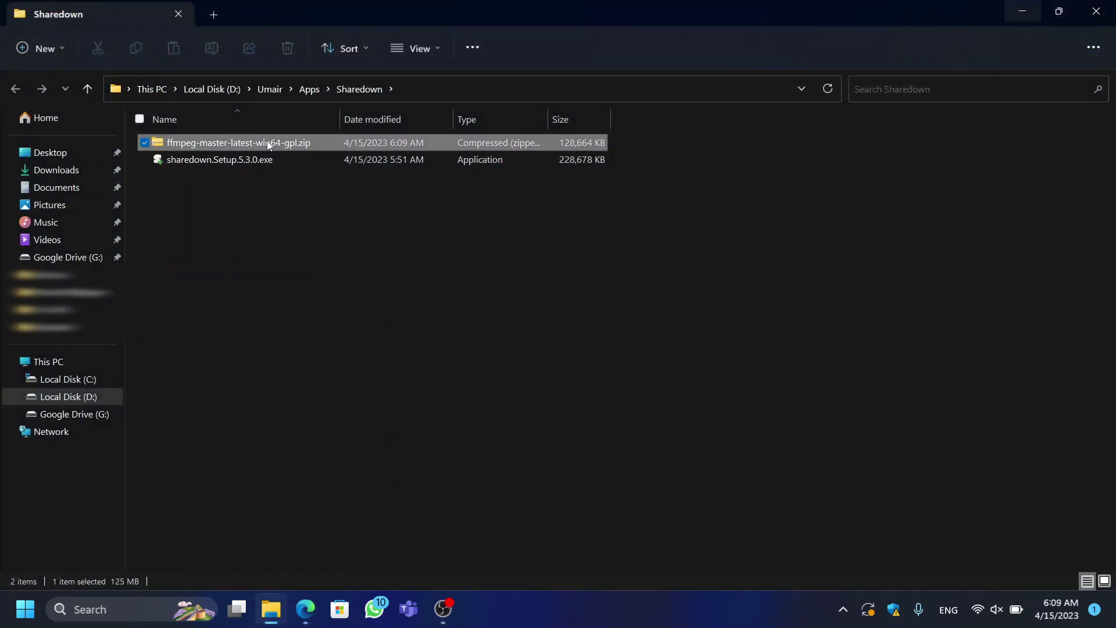
pyautogui.rightClick(201, 142)
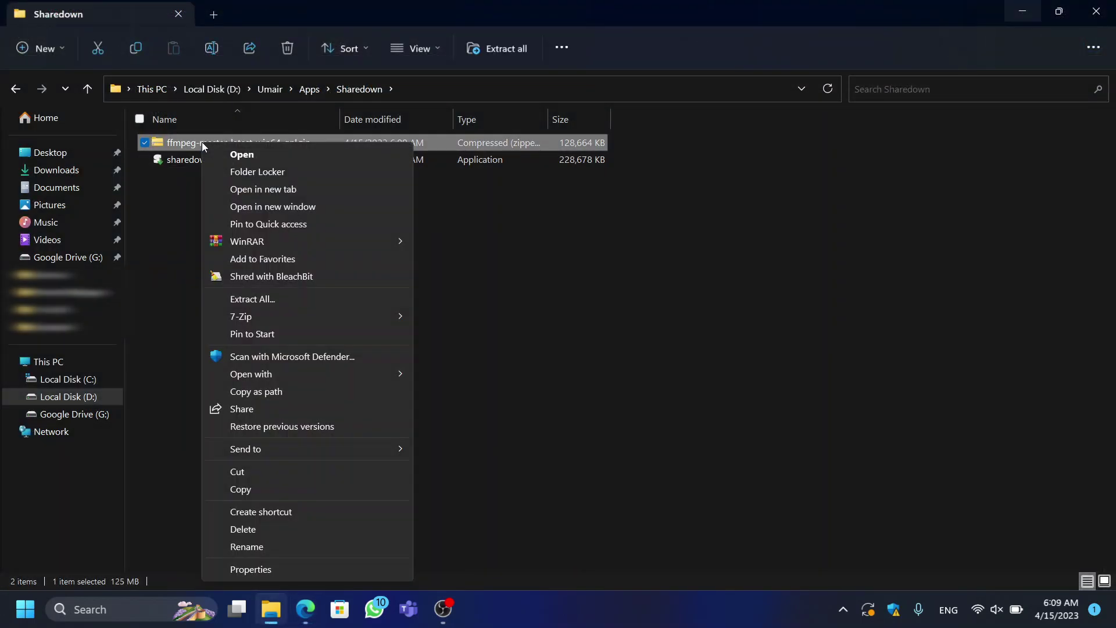
pyautogui.click(268, 300)
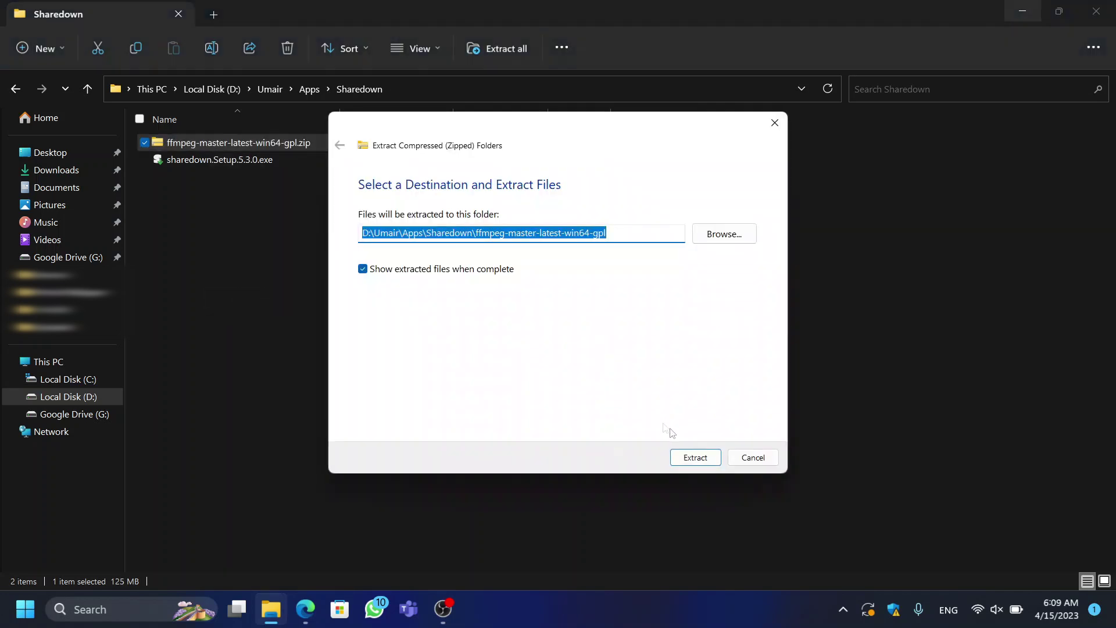
pyautogui.click(692, 460)
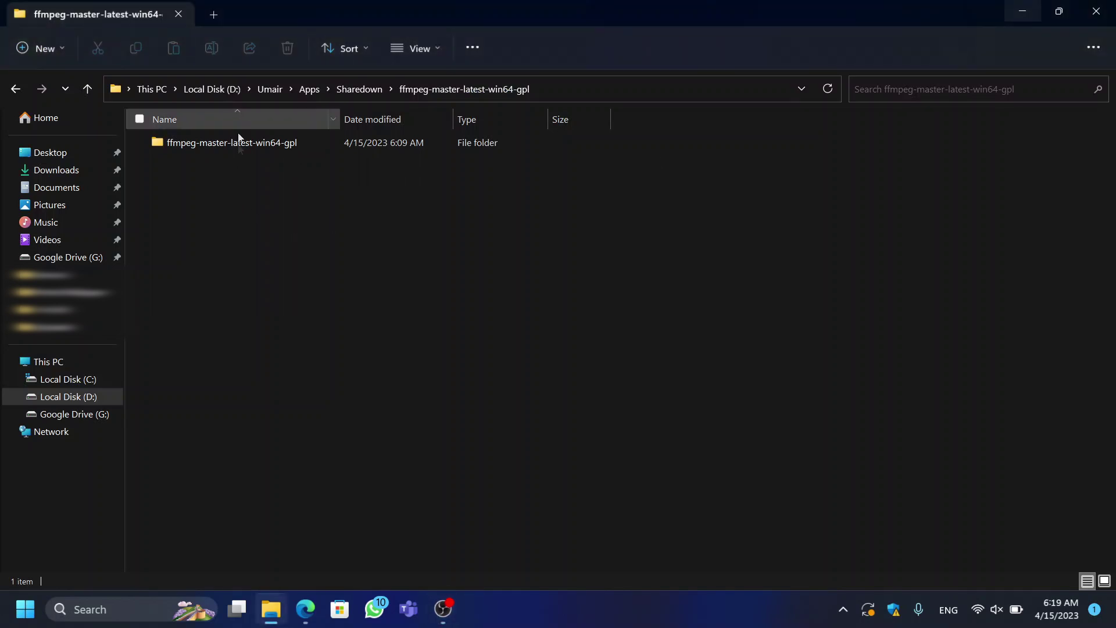
pyautogui.click(237, 143)
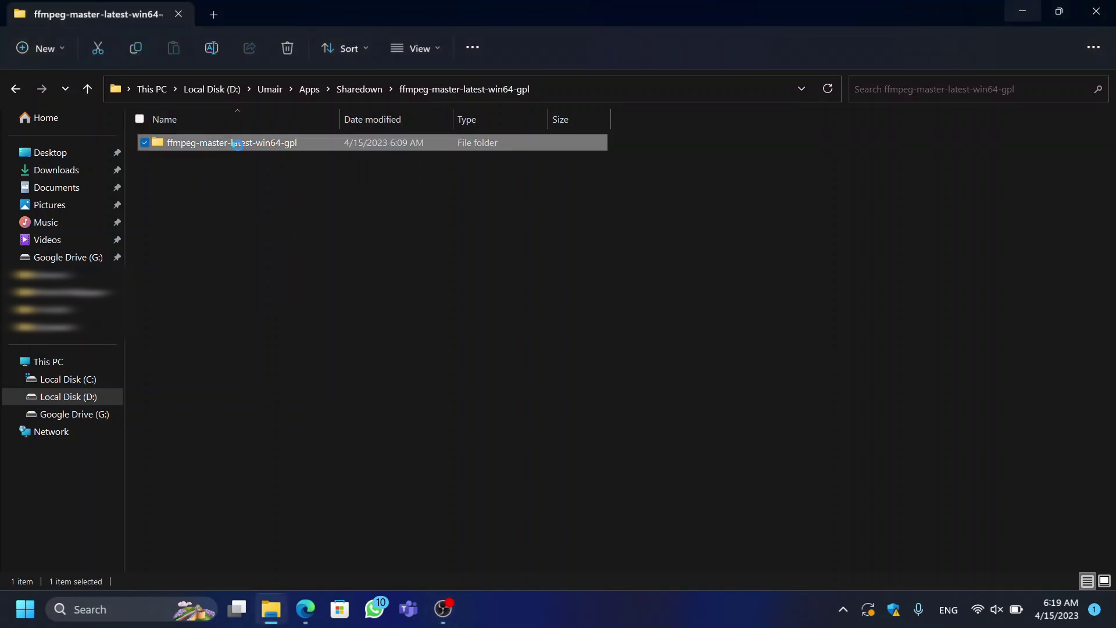
pyautogui.doubleClick(237, 144)
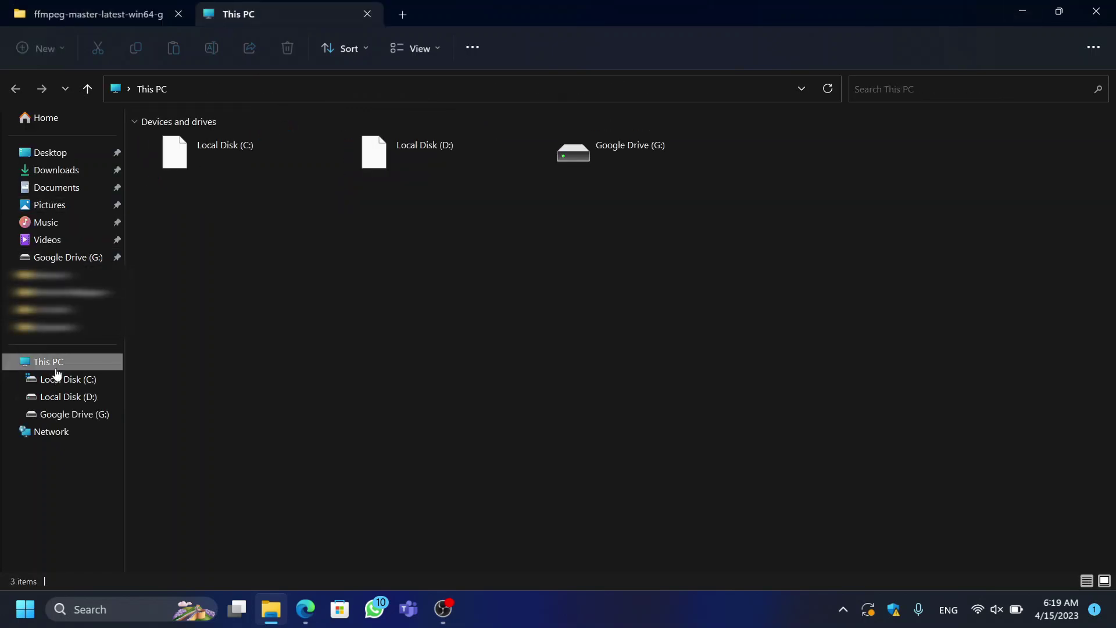
# Step: Create a folder named PATH_Programs at the root of Local Disk (C:) and refresh the listing
pyautogui.click(67, 380)
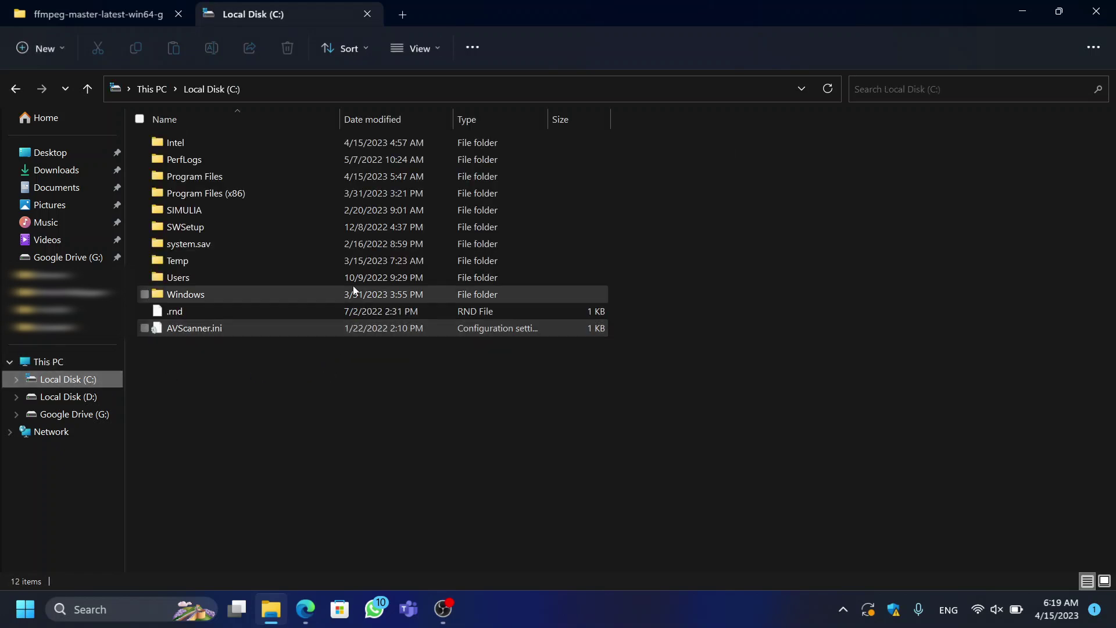
pyautogui.rightClick(326, 383)
pyautogui.moveTo(401, 350)
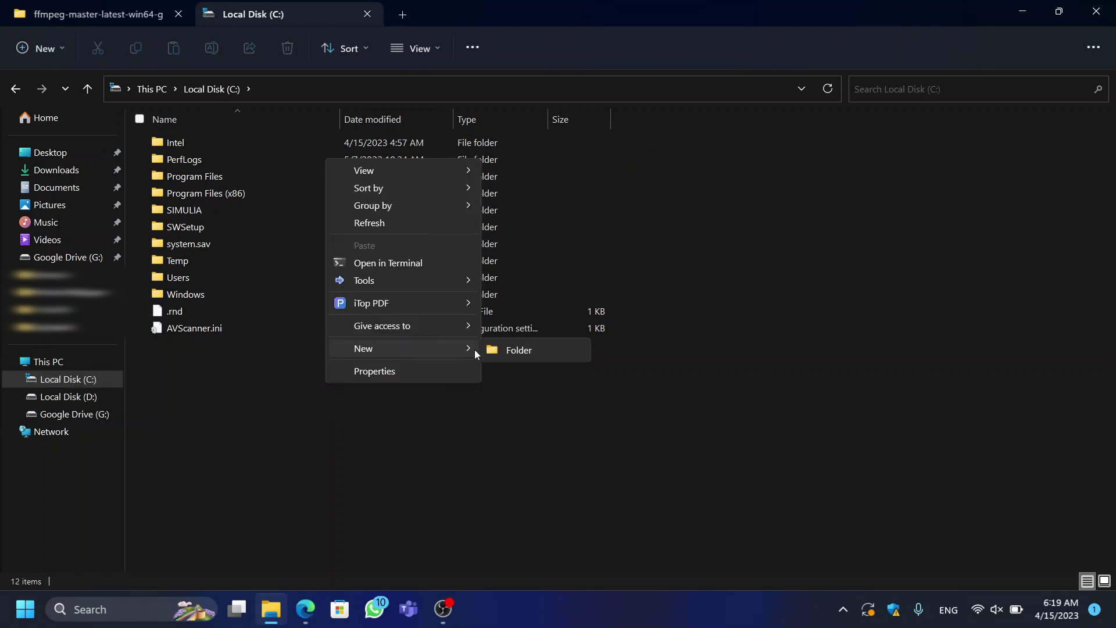
pyautogui.click(509, 351)
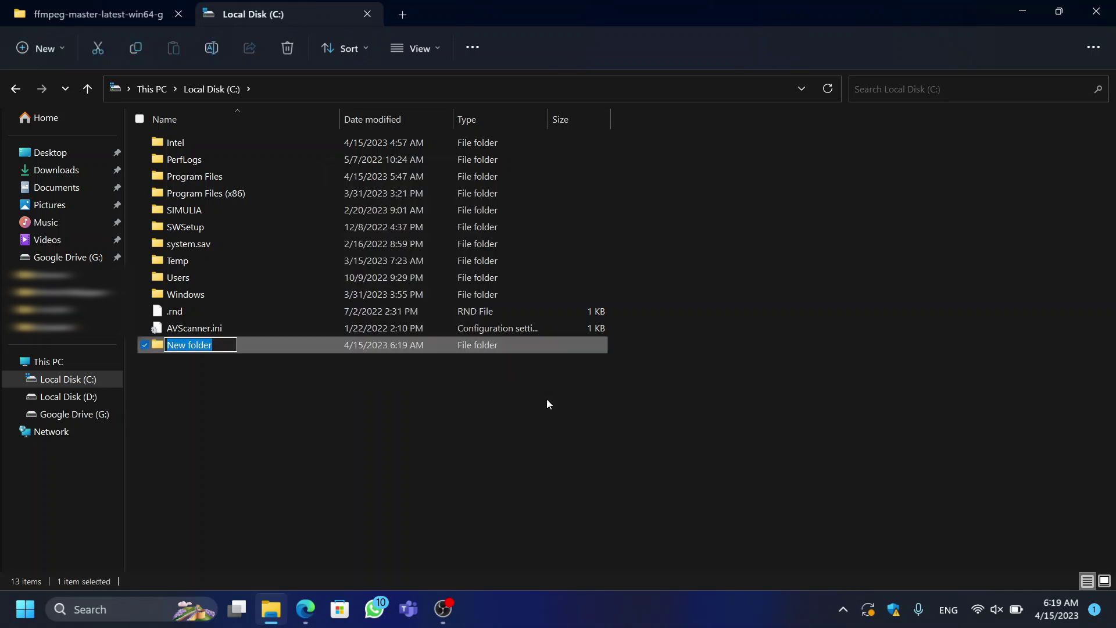
pyautogui.write('PATH_Programs')
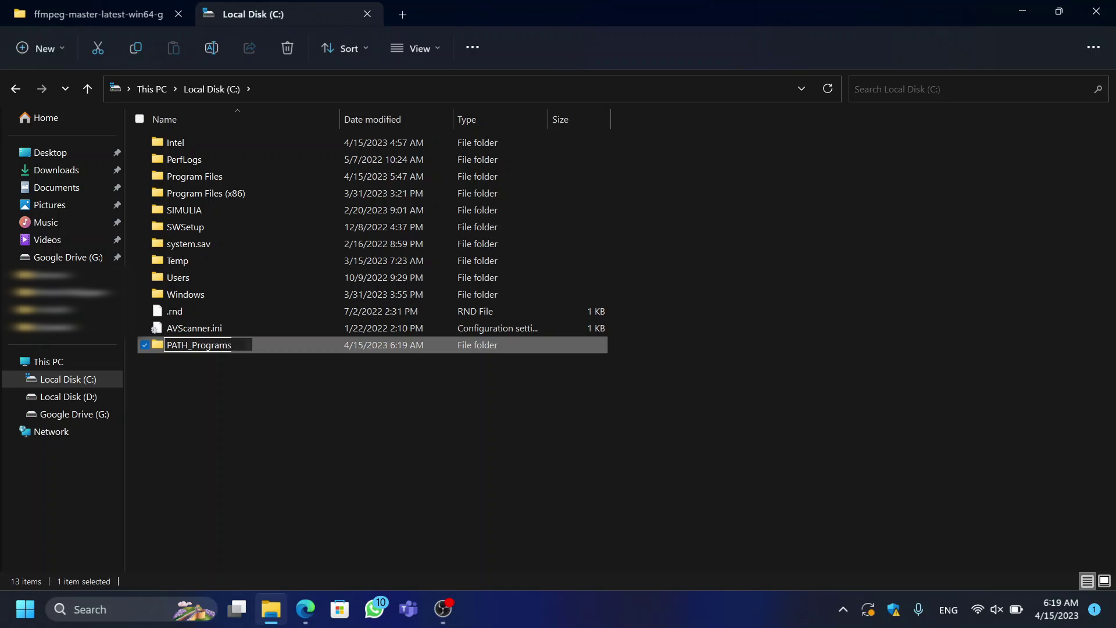
pyautogui.press('Return')
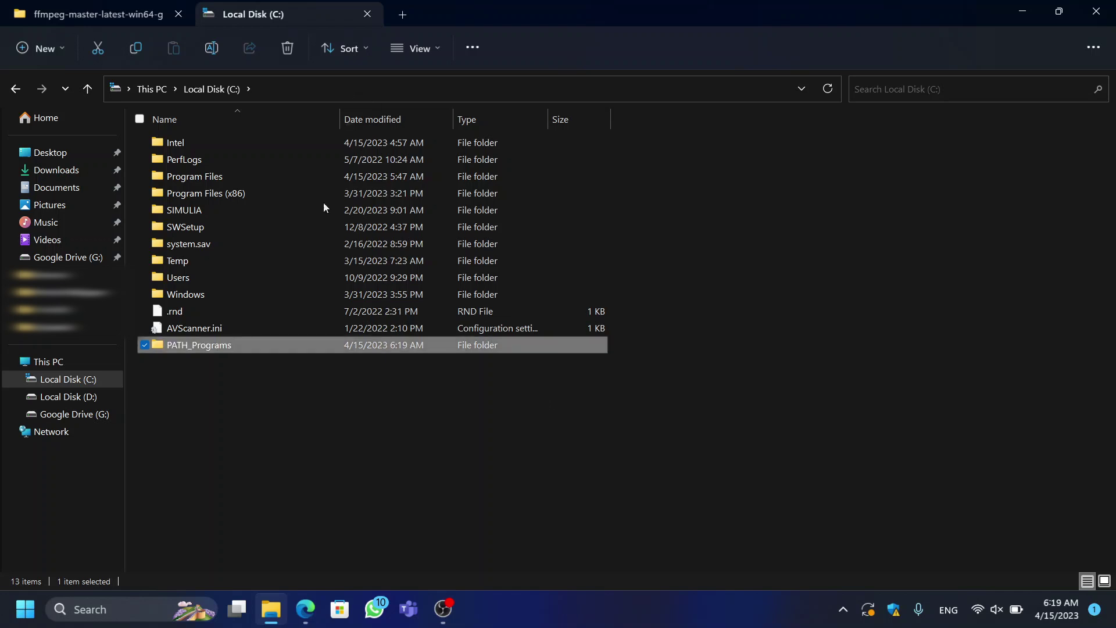
pyautogui.click(234, 438)
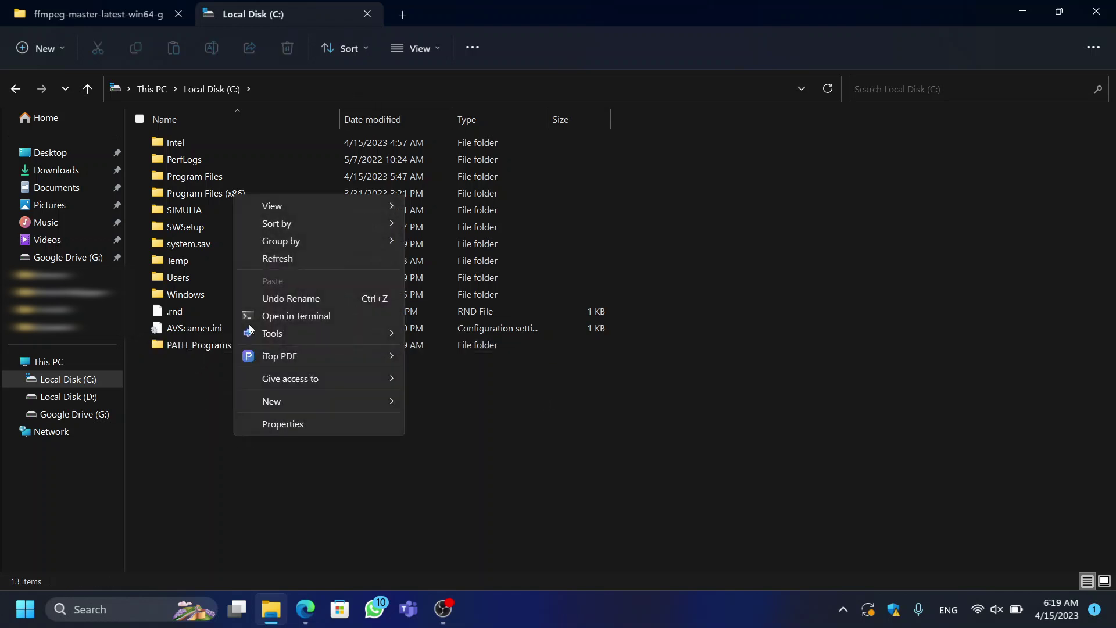
pyautogui.click(290, 260)
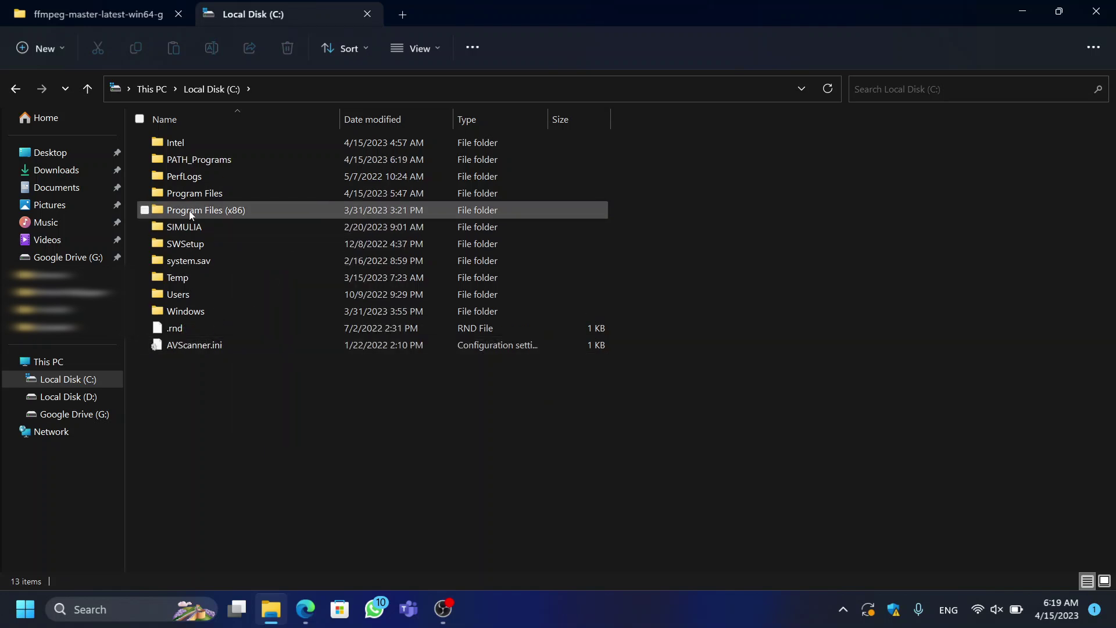
# Step: Copy ffmpeg.exe, ffplay.exe and ffprobe.exe from the bin folder into C:\PATH_Programs
pyautogui.click(207, 162)
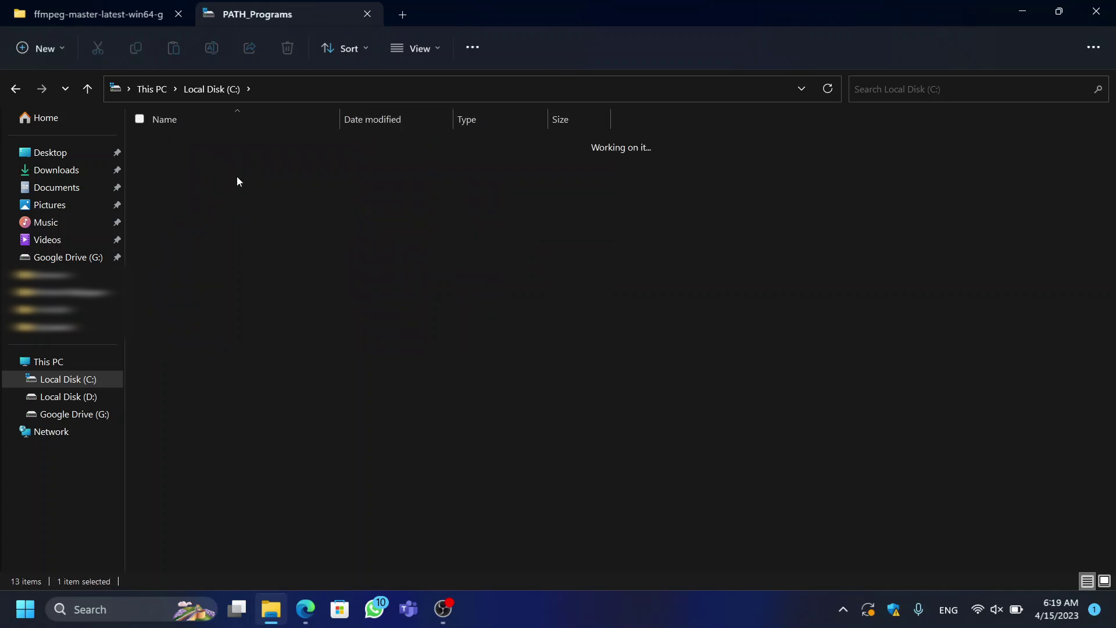
pyautogui.click(117, 10)
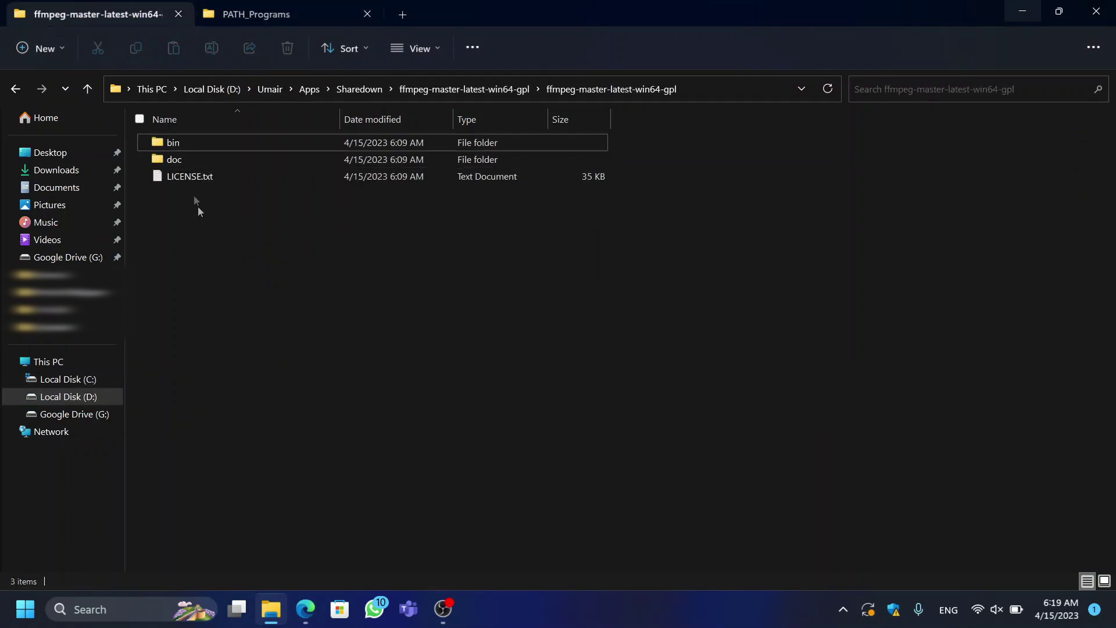
pyautogui.doubleClick(183, 139)
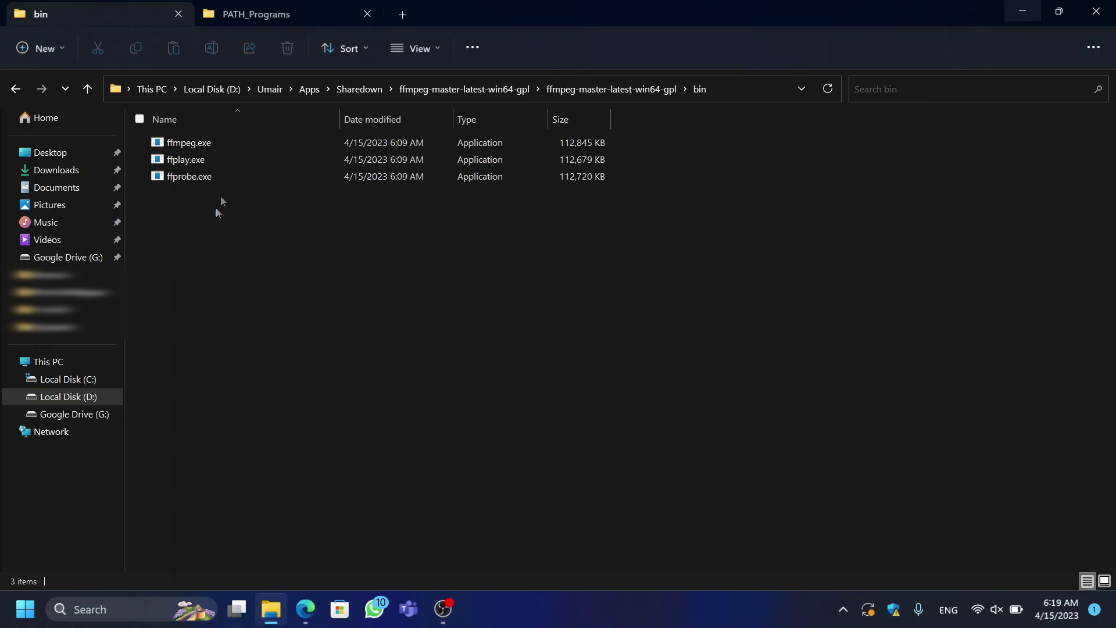
pyautogui.moveTo(218, 212); pyautogui.dragTo(243, 143)
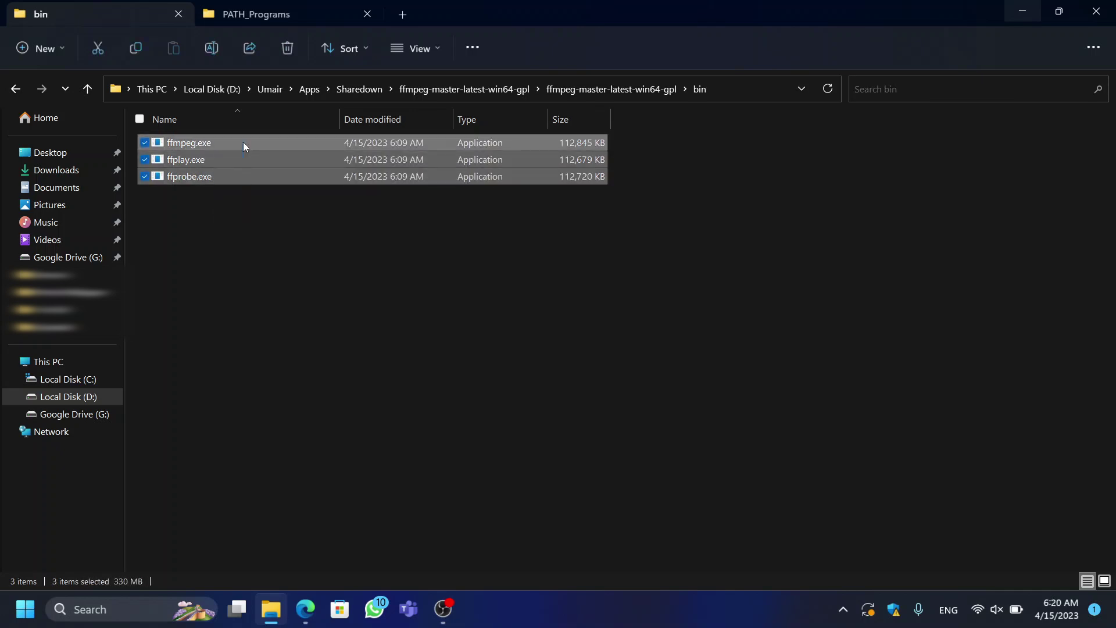
pyautogui.hotkey('ctrl', 'c')
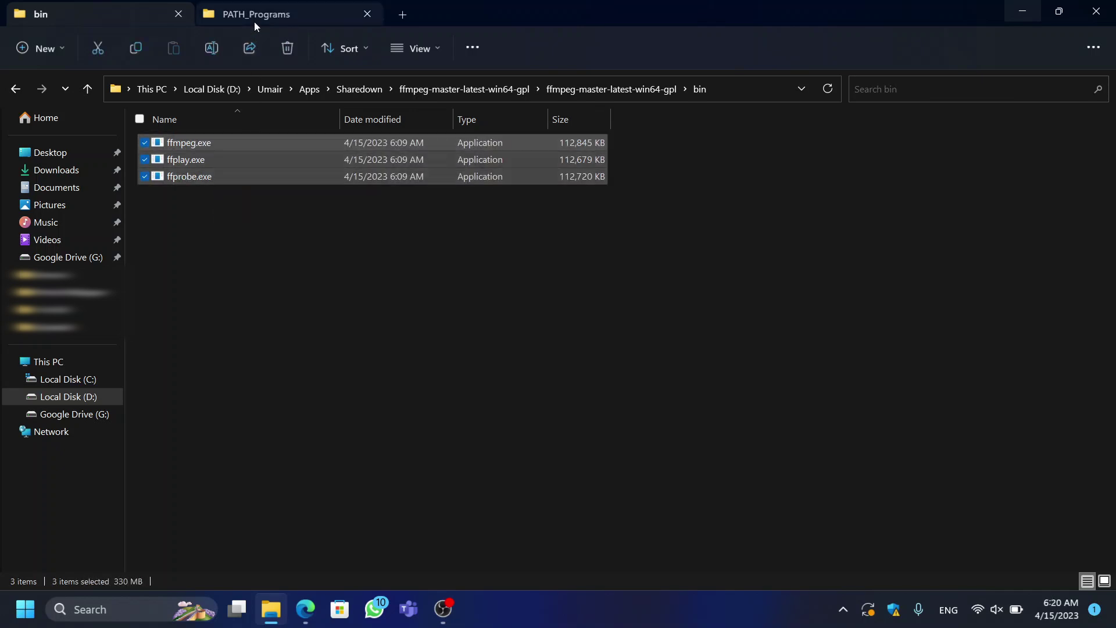
pyautogui.click(253, 18)
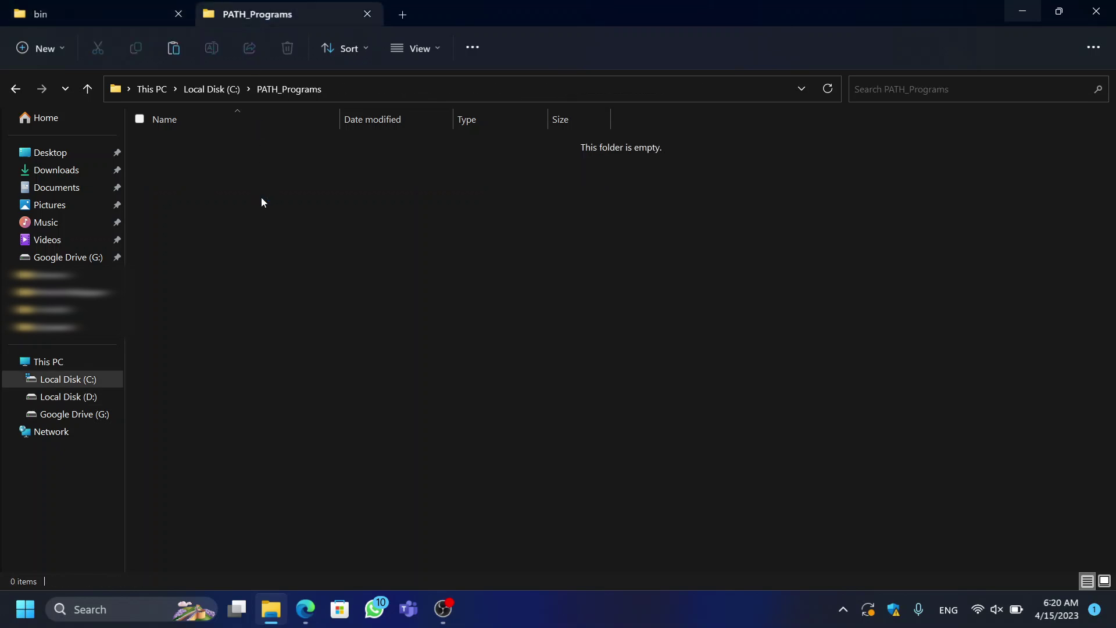
pyautogui.hotkey('ctrl', 'v')
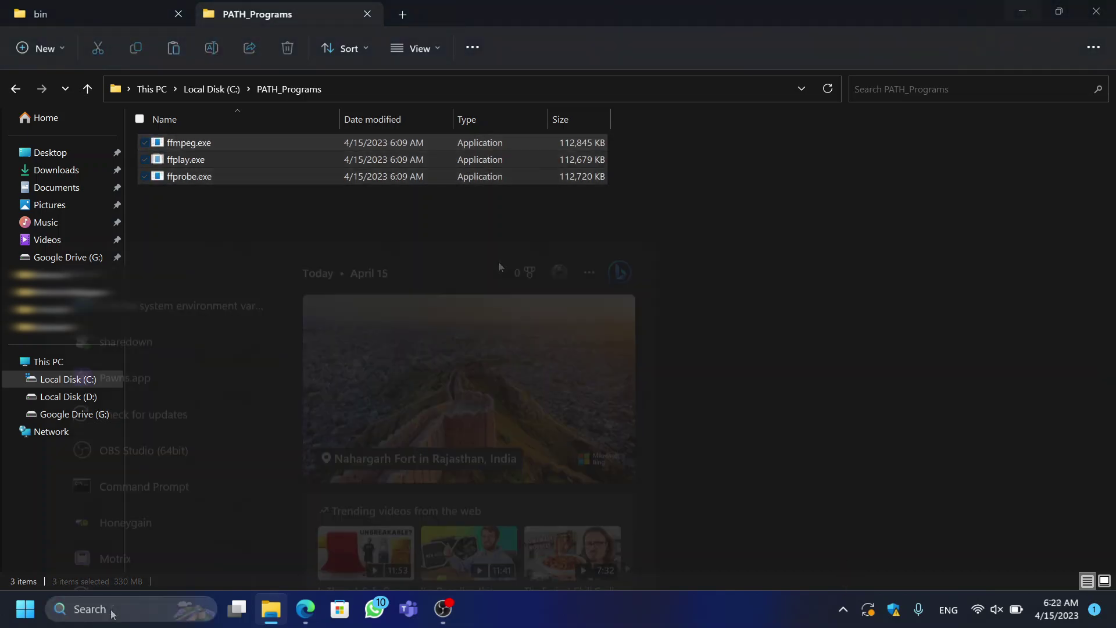
# Step: Open the user Path variable for editing via the system environment variables settings
pyautogui.write('path')
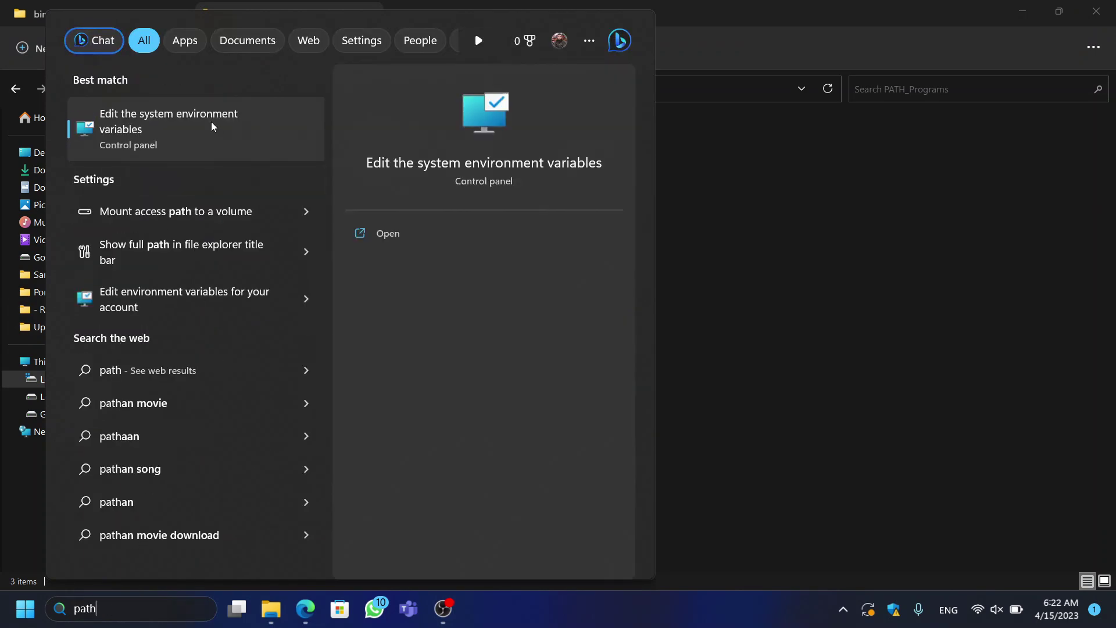
pyautogui.click(213, 127)
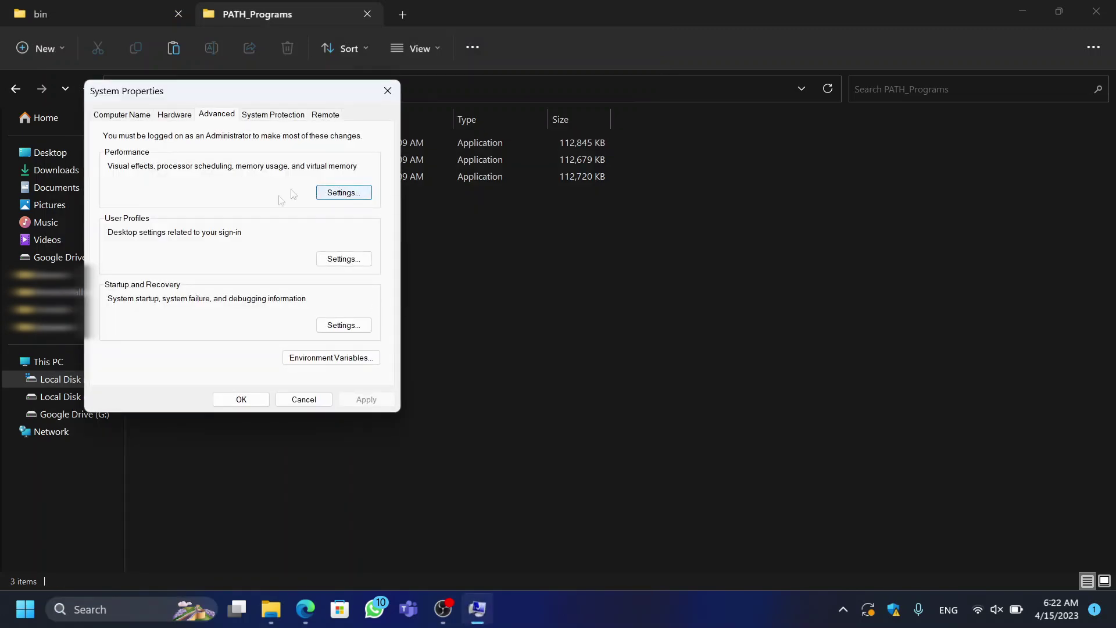
pyautogui.click(345, 357)
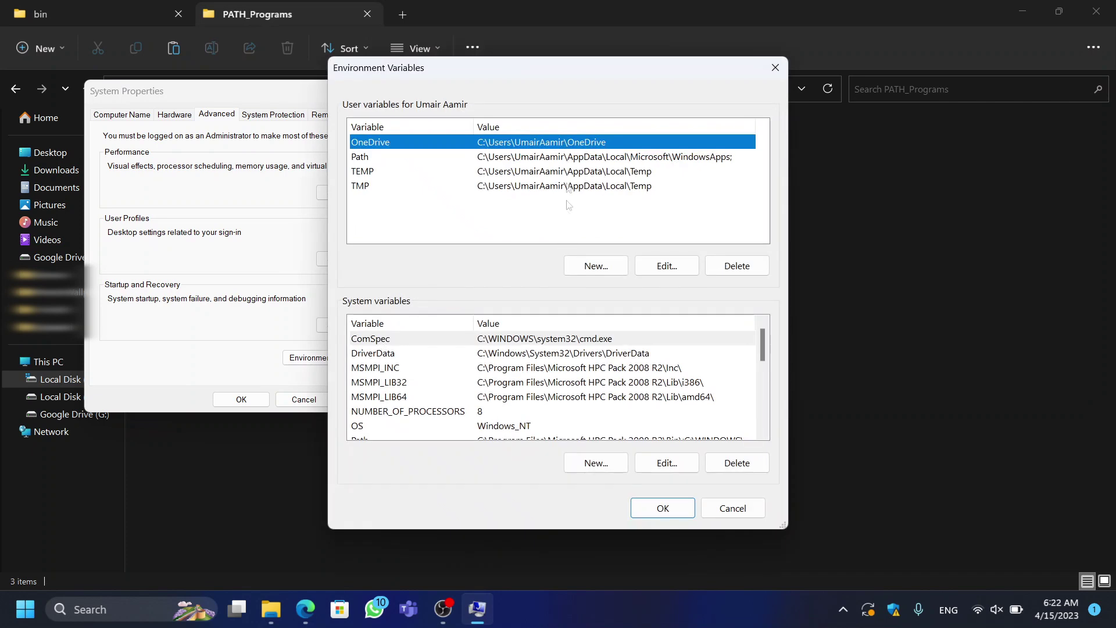
pyautogui.click(531, 157)
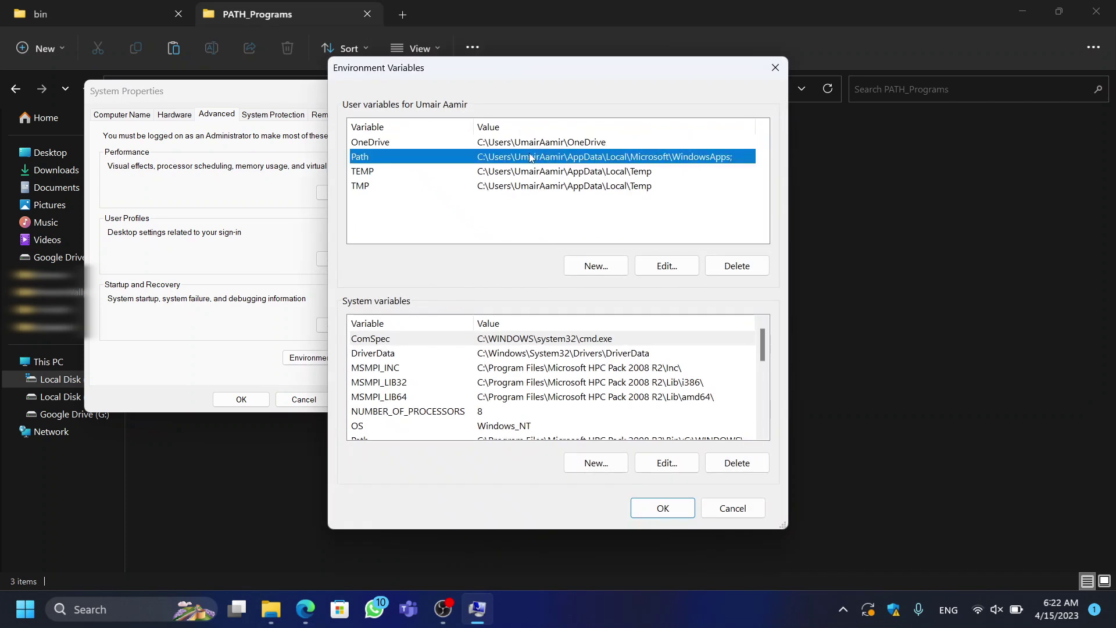
pyautogui.click(666, 265)
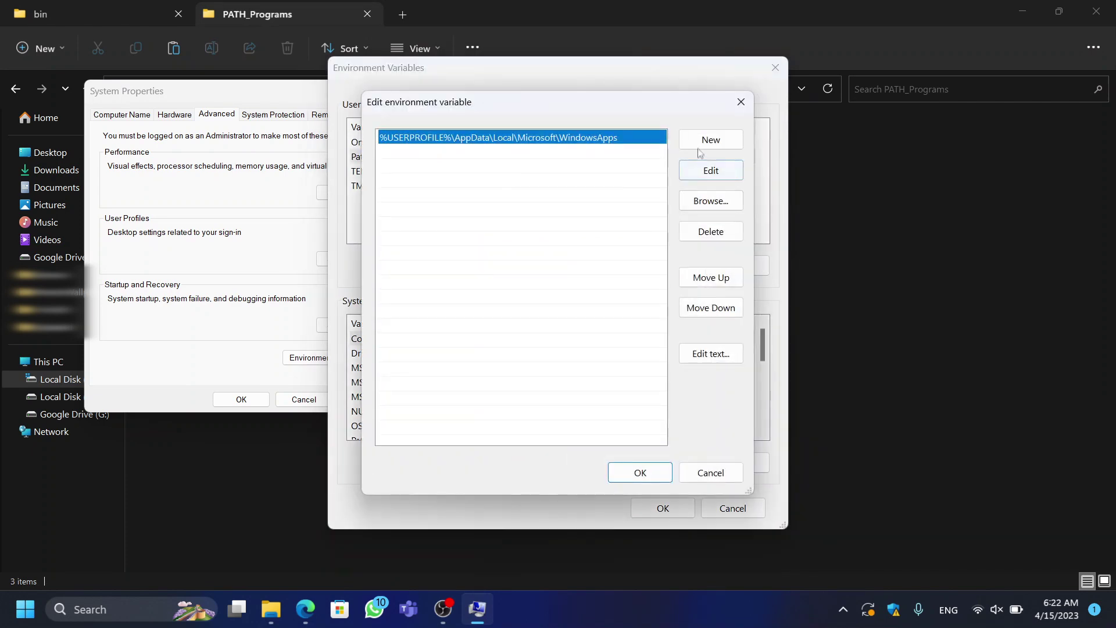
# Step: Add C:\PATH_Programs as a new Path entry and save the variable
pyautogui.click(700, 144)
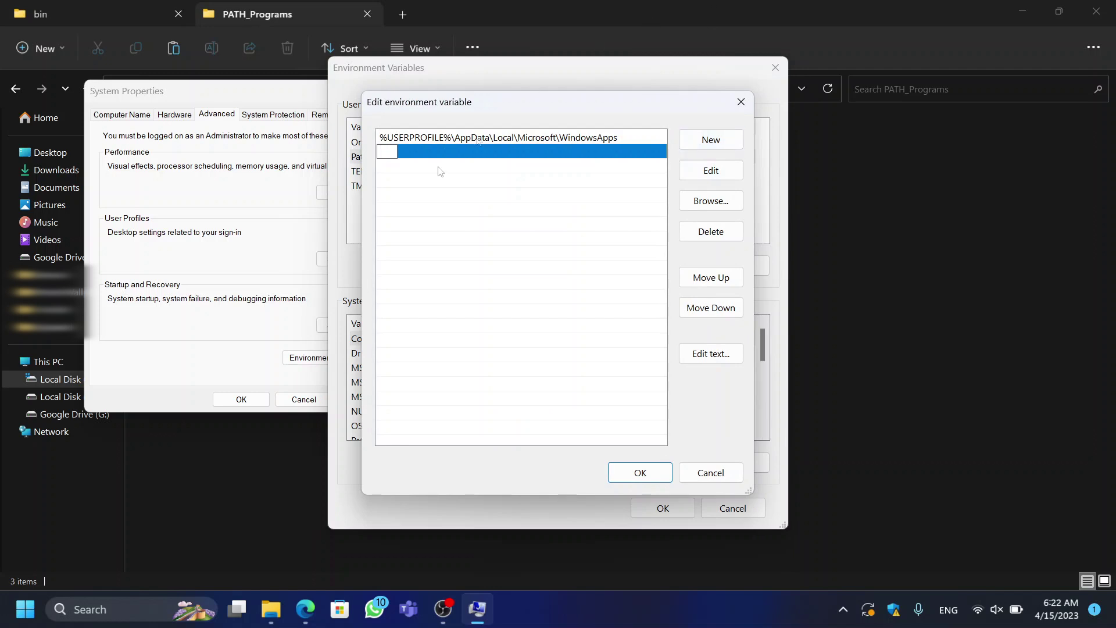
pyautogui.click(477, 17)
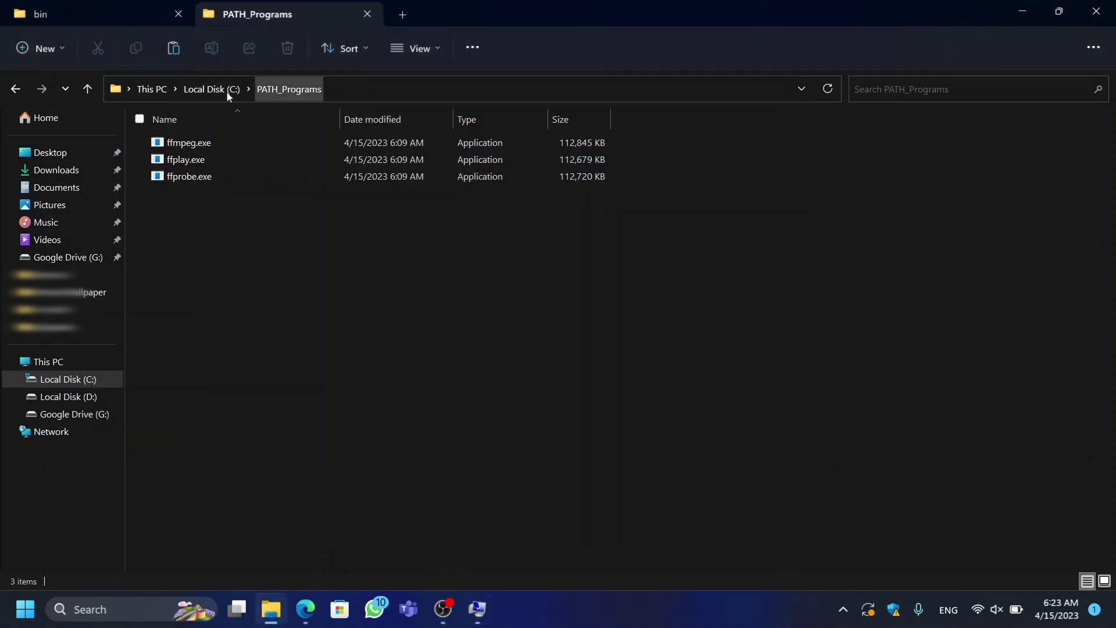
pyautogui.click(326, 89)
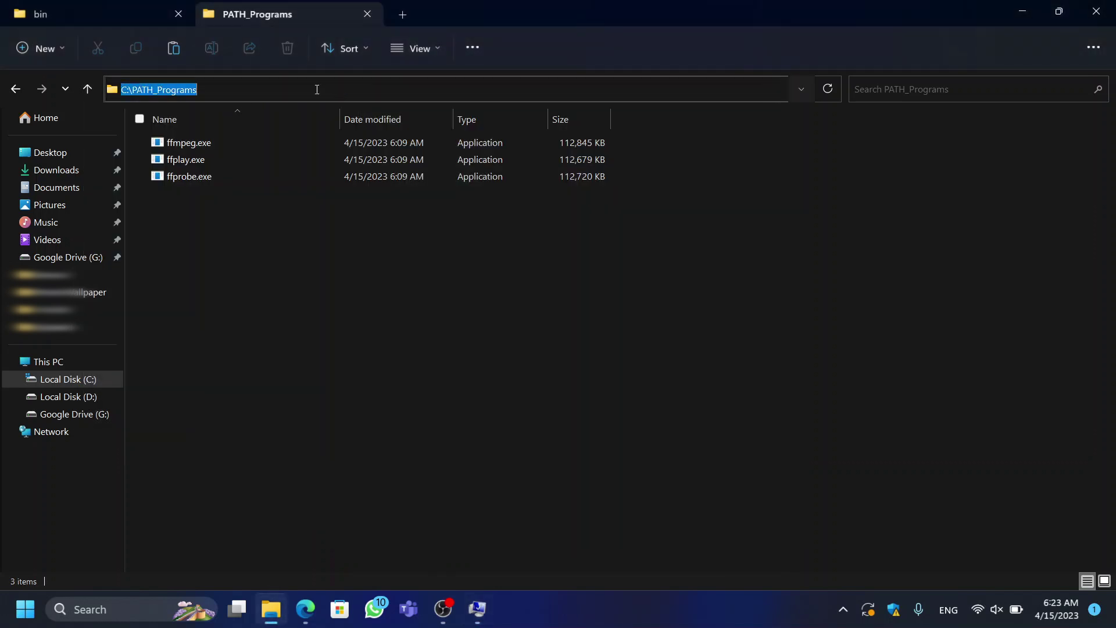
pyautogui.click(477, 609)
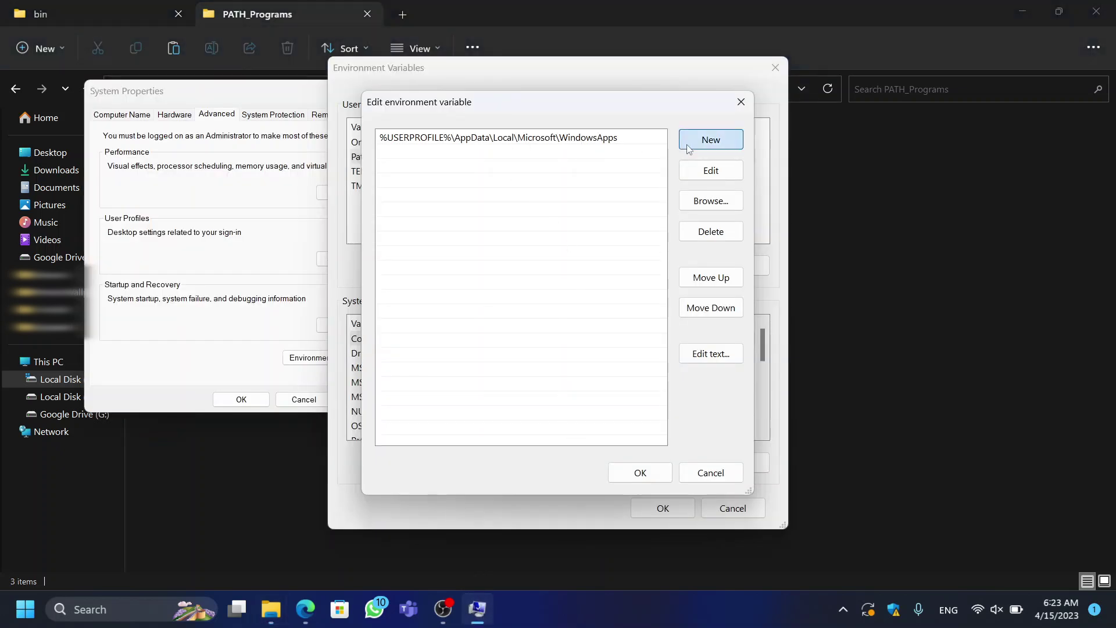
pyautogui.click(711, 139)
pyautogui.hotkey('ctrl', 'v')
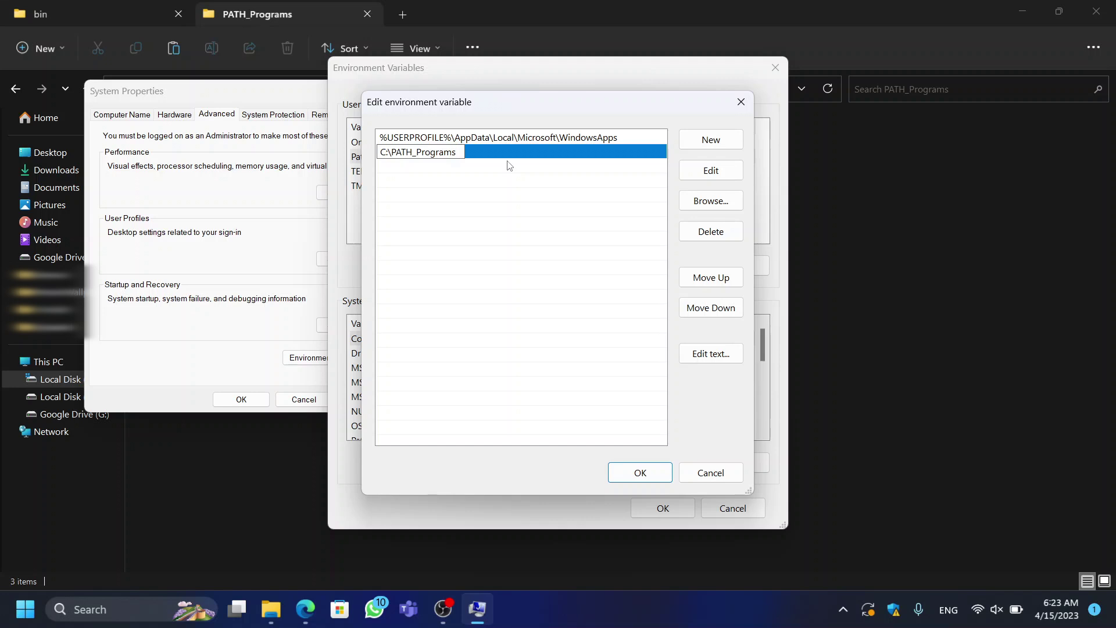
pyautogui.press('Return')
pyautogui.click(640, 472)
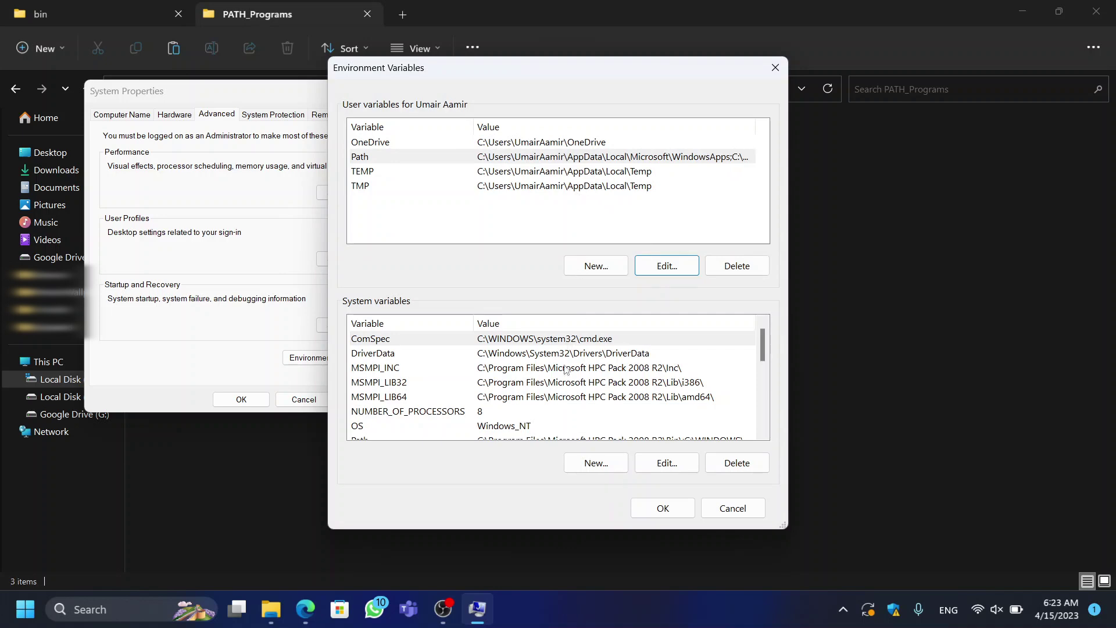
# Step: Confirm the Environment Variables dialog and close System Properties
pyautogui.scroll(-5, 566, 371)
pyautogui.scroll(3, 540, 384)
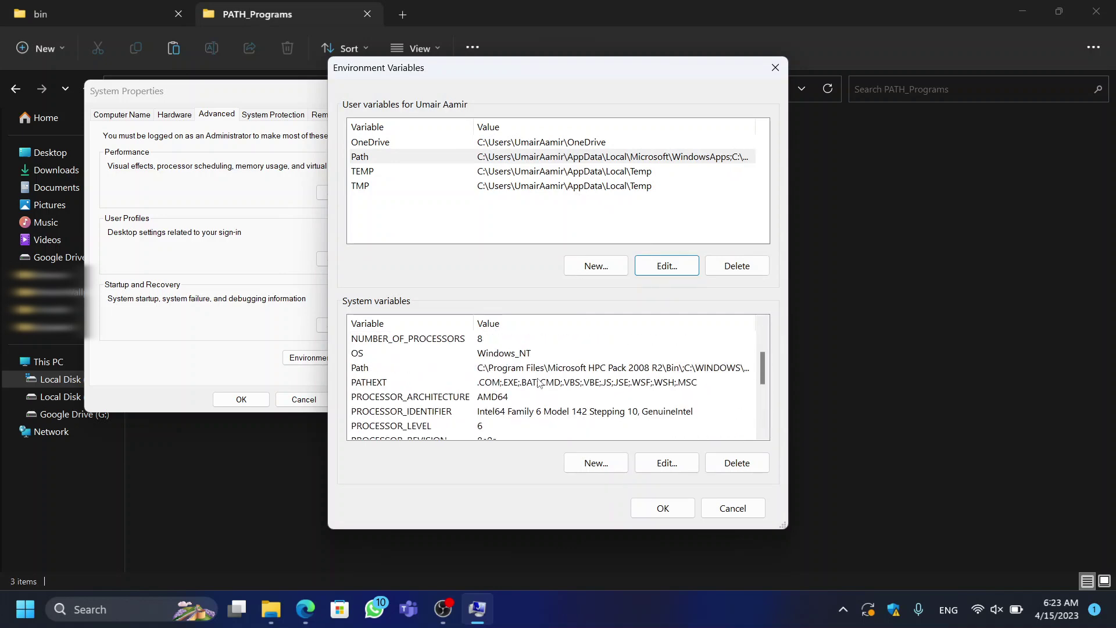
pyautogui.scroll(1, 541, 383)
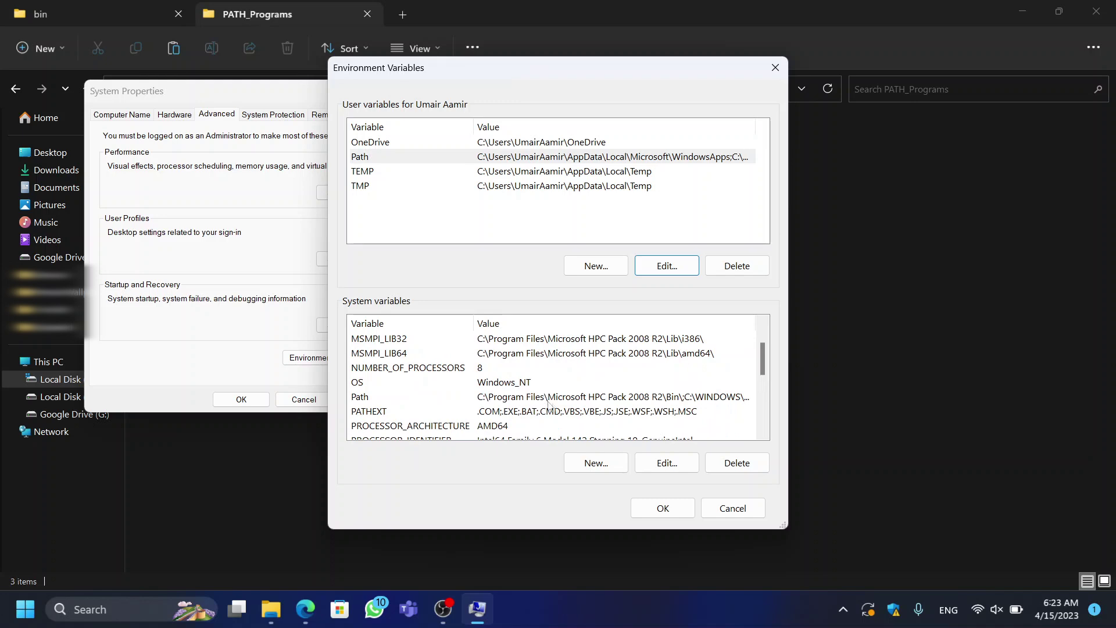
pyautogui.click(665, 507)
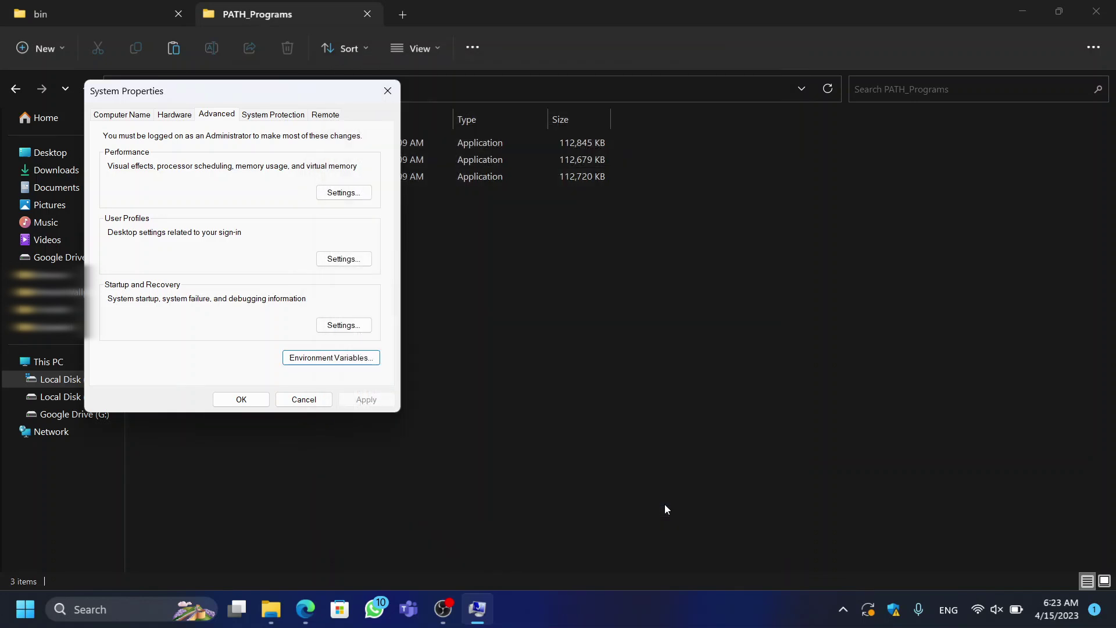
pyautogui.click(241, 399)
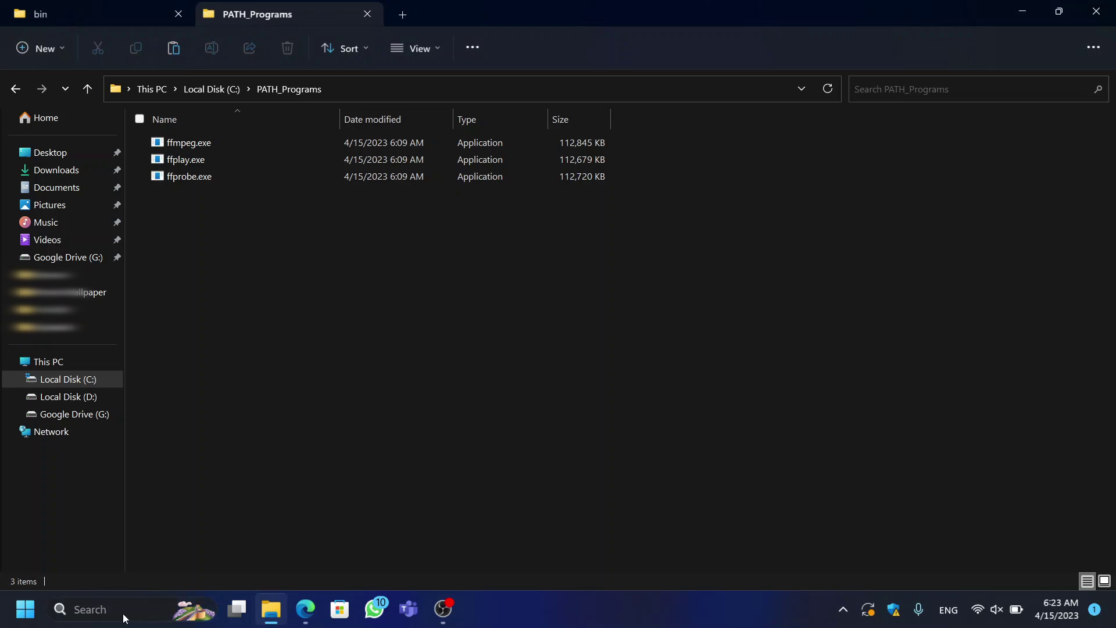
# Step: Launch the Terminal app from Windows search
pyautogui.click(123, 613)
pyautogui.write('termi')
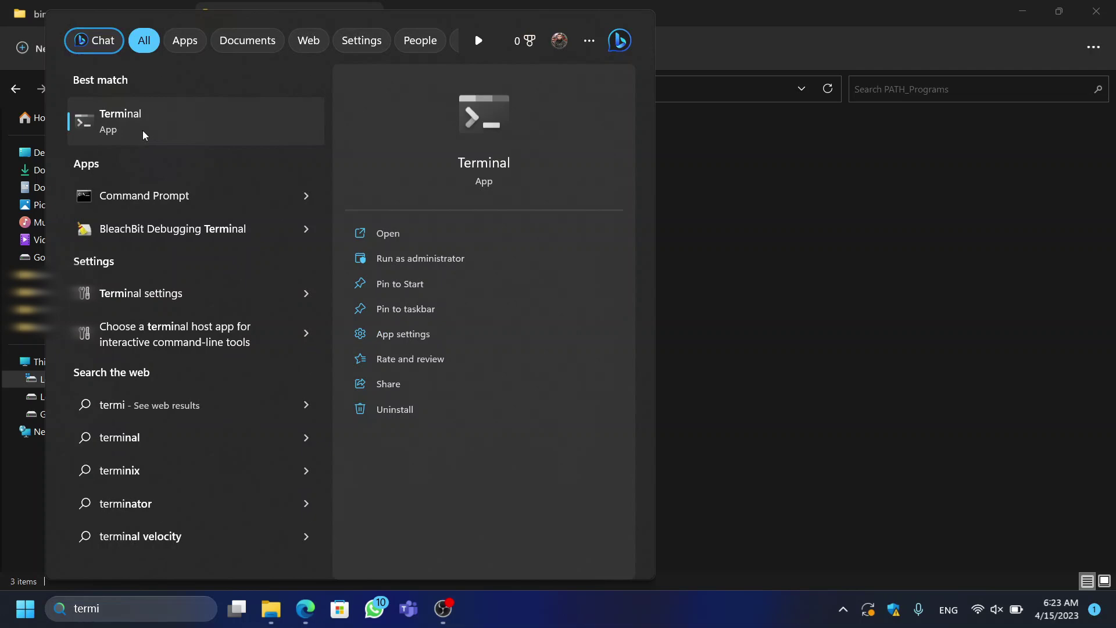
pyautogui.click(142, 130)
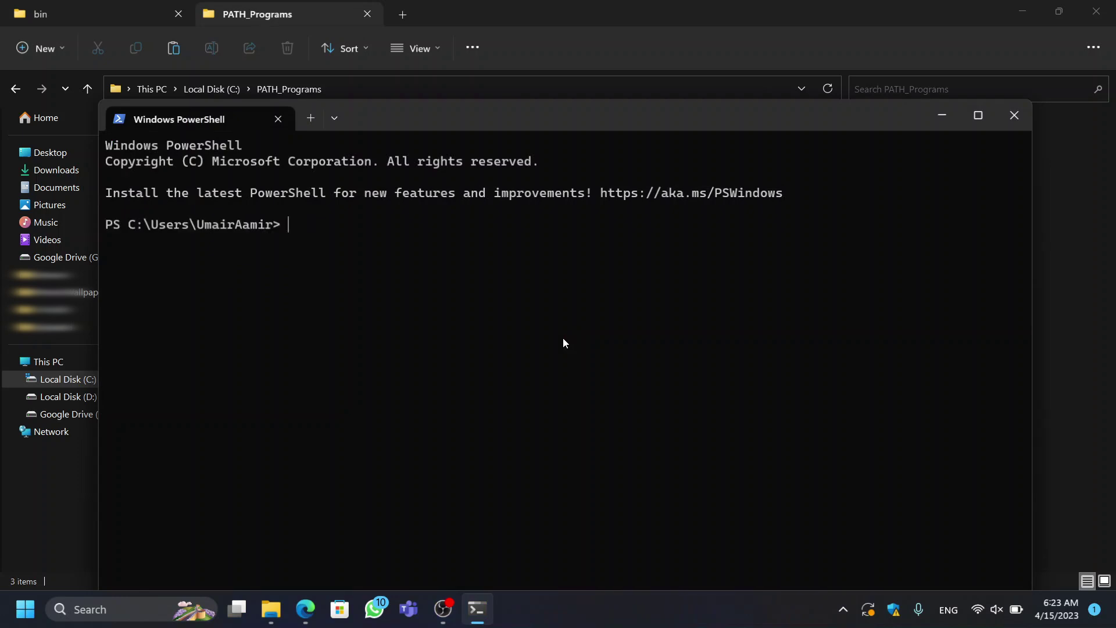
# Step: Run ffmpeg, read its version and usage output maximized, then close PowerShell
pyautogui.write('ffmpeg')
pyautogui.press('Return')
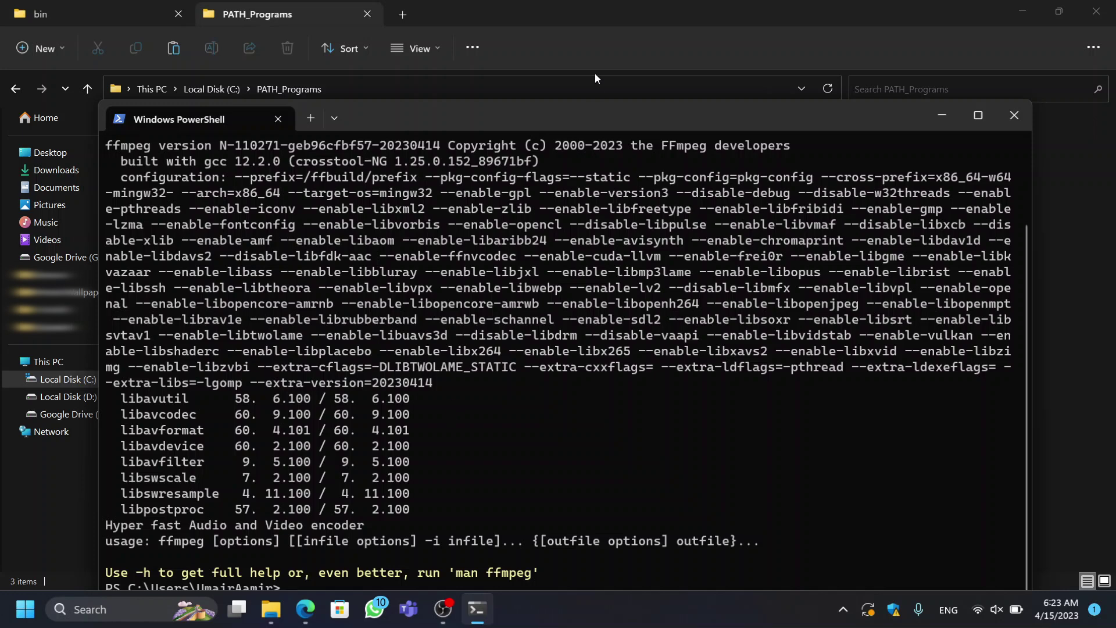
pyautogui.click(979, 115)
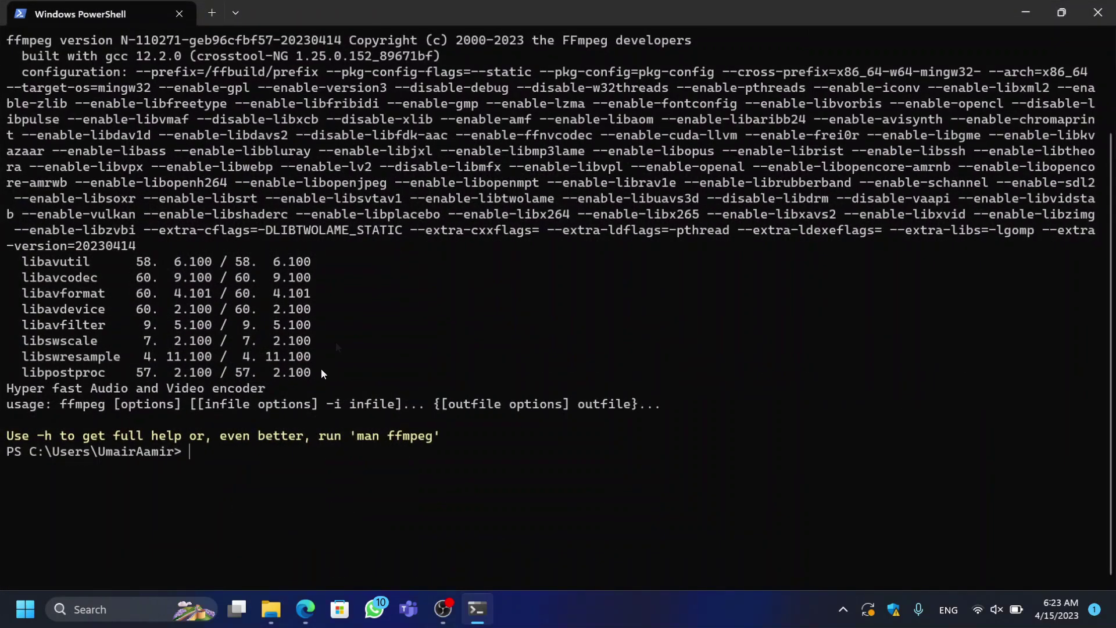
pyautogui.scroll(2, 190, 330)
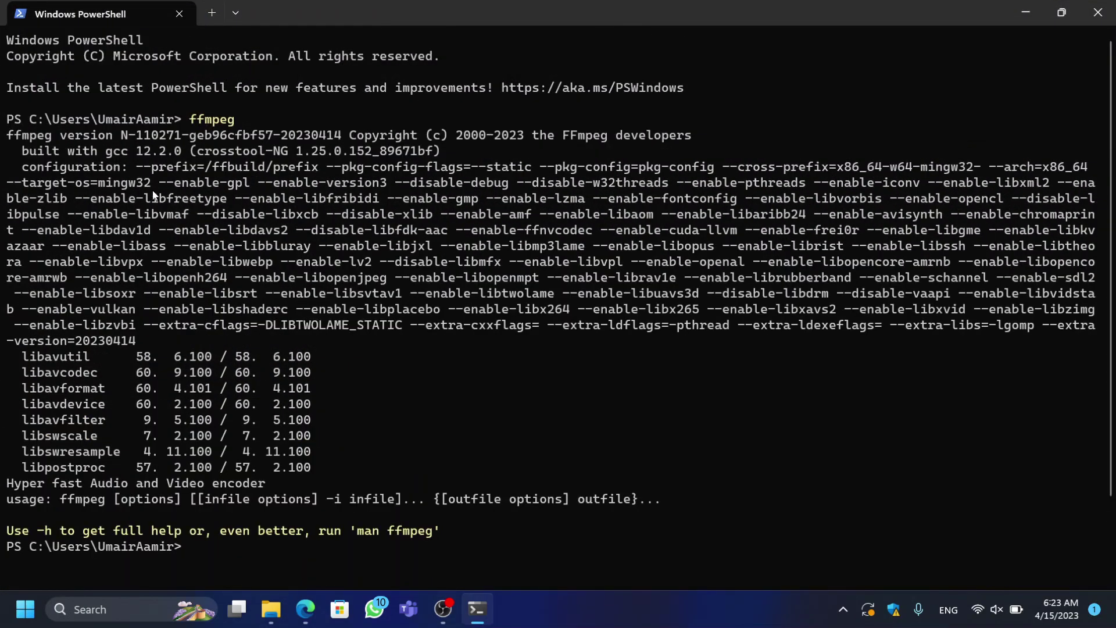
pyautogui.scroll(-2, 654, 223)
pyautogui.click(1098, 12)
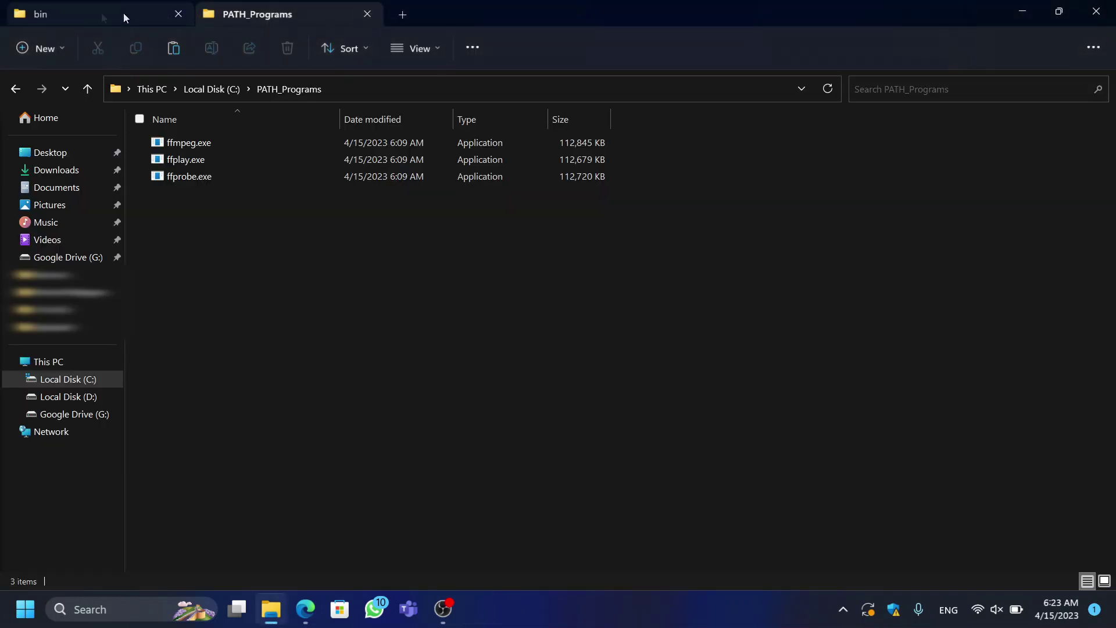
# Step: Select the three files in PATH_Programs, then navigate back up to the Sharedown folder
pyautogui.hotkey('ctrl', 'a')
pyautogui.hotkey('ctrl', 'Tab')
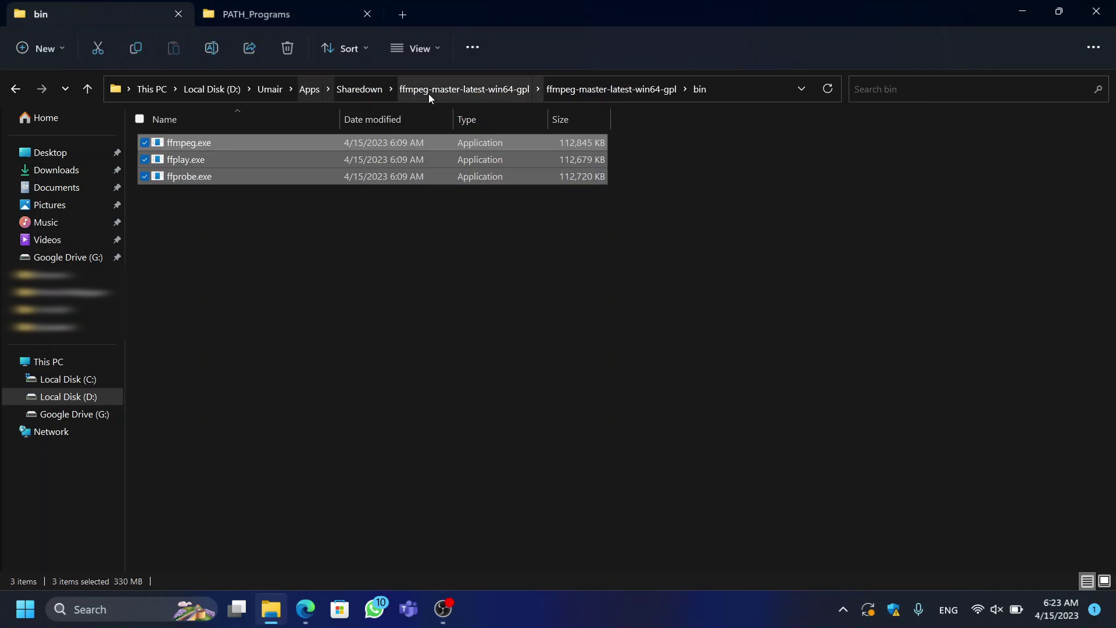
pyautogui.click(427, 416)
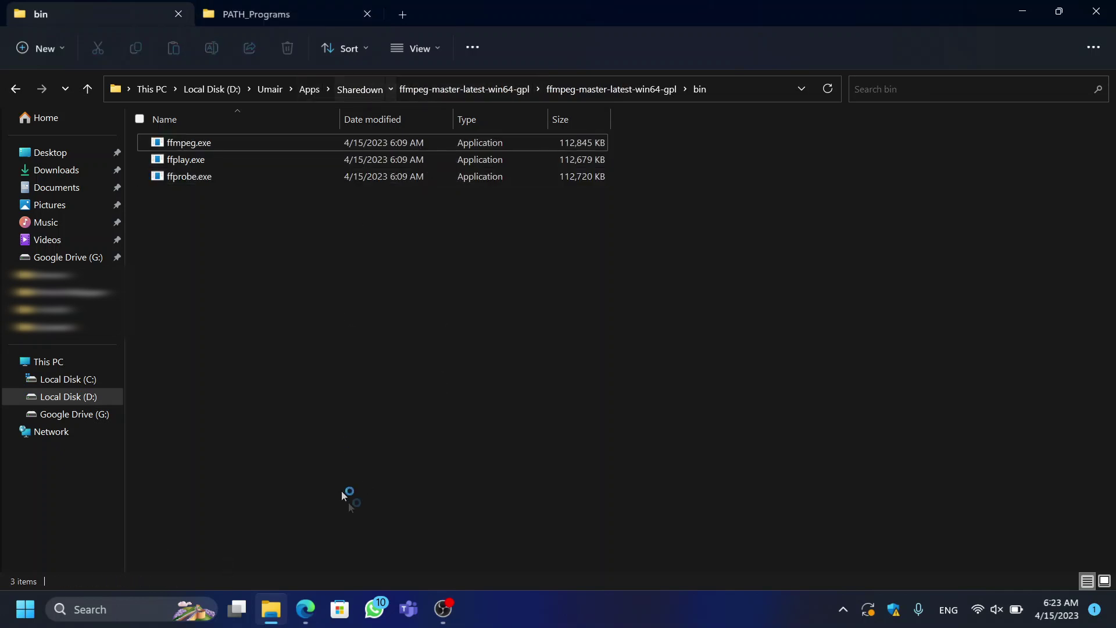
# Step: Relaunch Sharedown via search, accept its yt-dlp help offer, and open the yt-dlp releases page
pyautogui.click(122, 615)
pyautogui.write('shar')
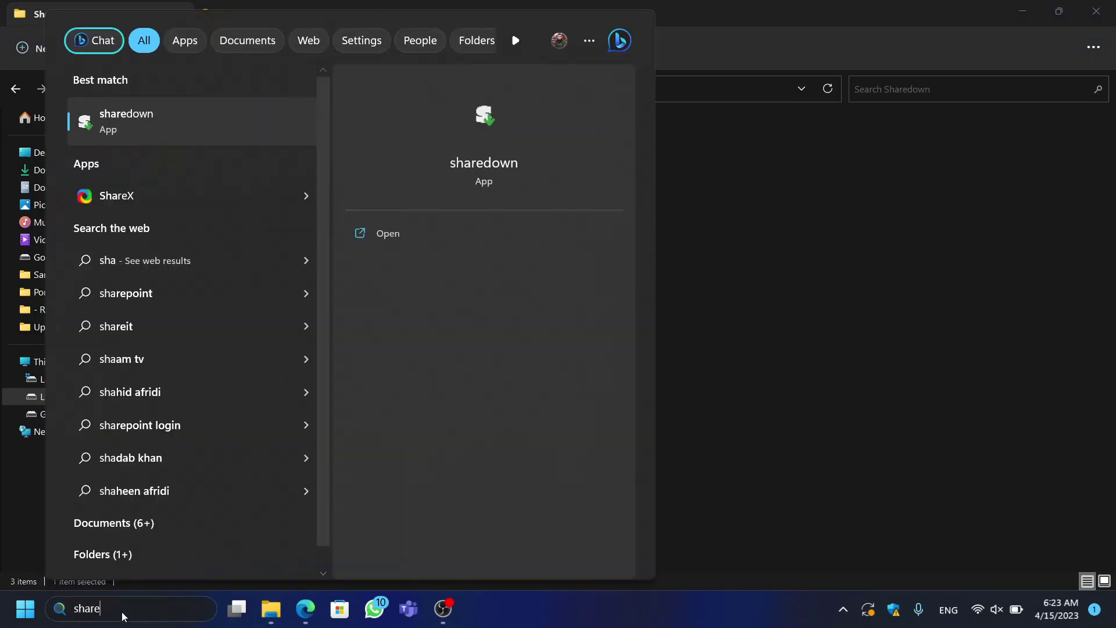
pyautogui.write('e')
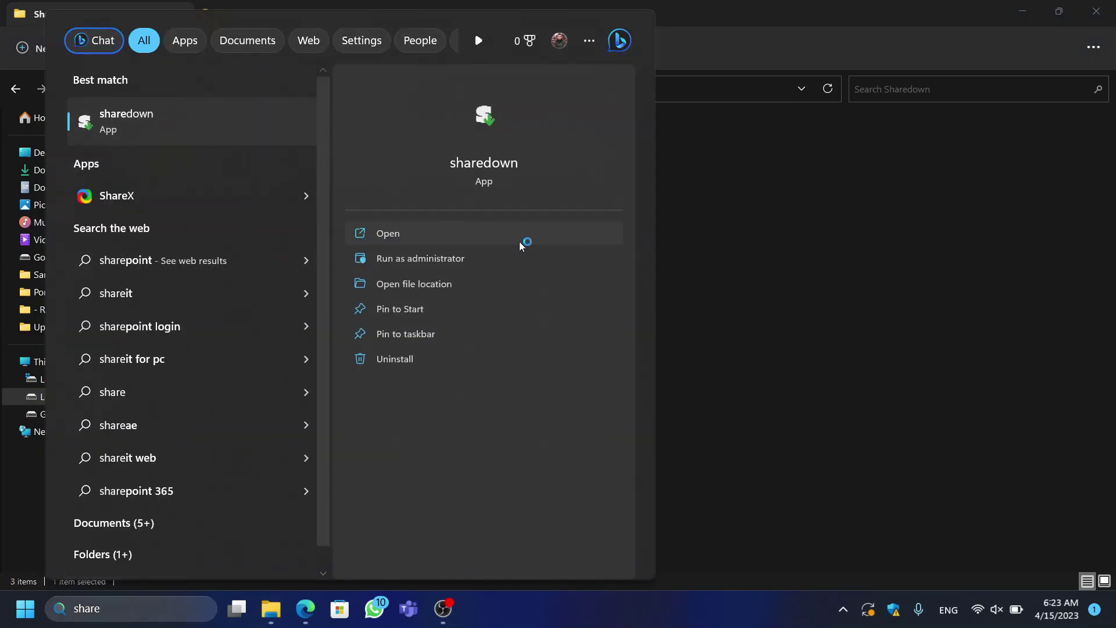
pyautogui.click(523, 240)
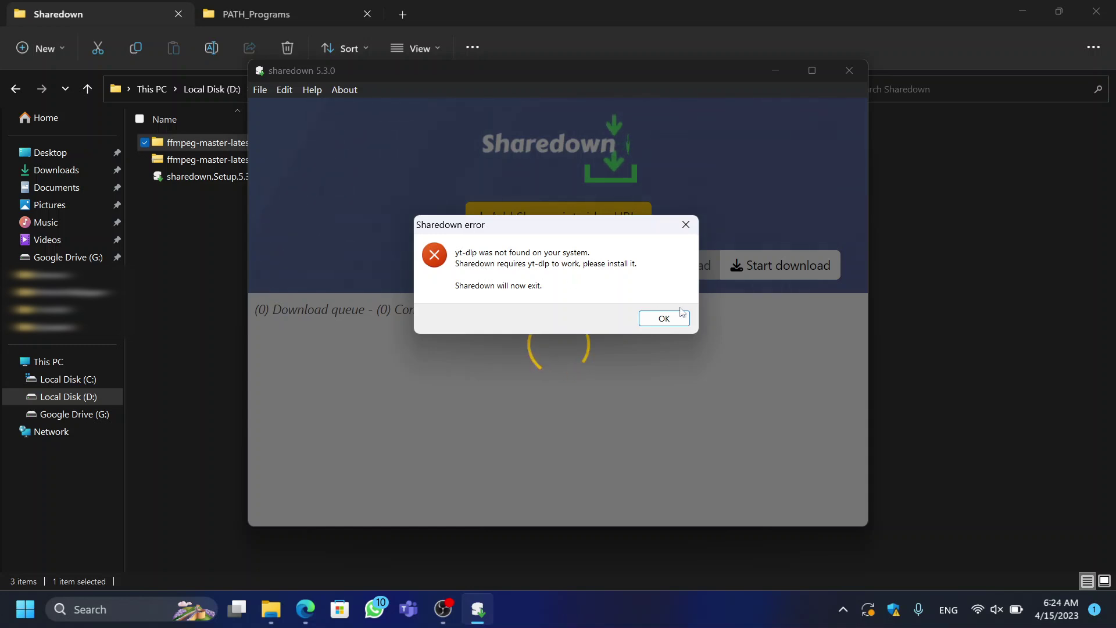
pyautogui.click(664, 320)
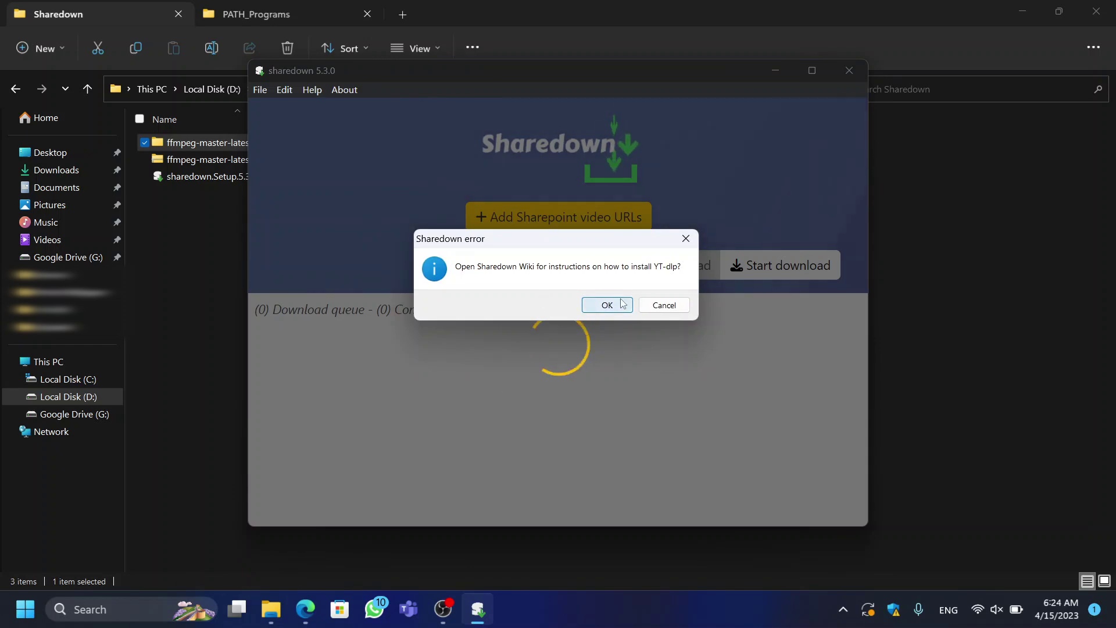
pyautogui.click(599, 306)
pyautogui.scroll(-5, 528, 163)
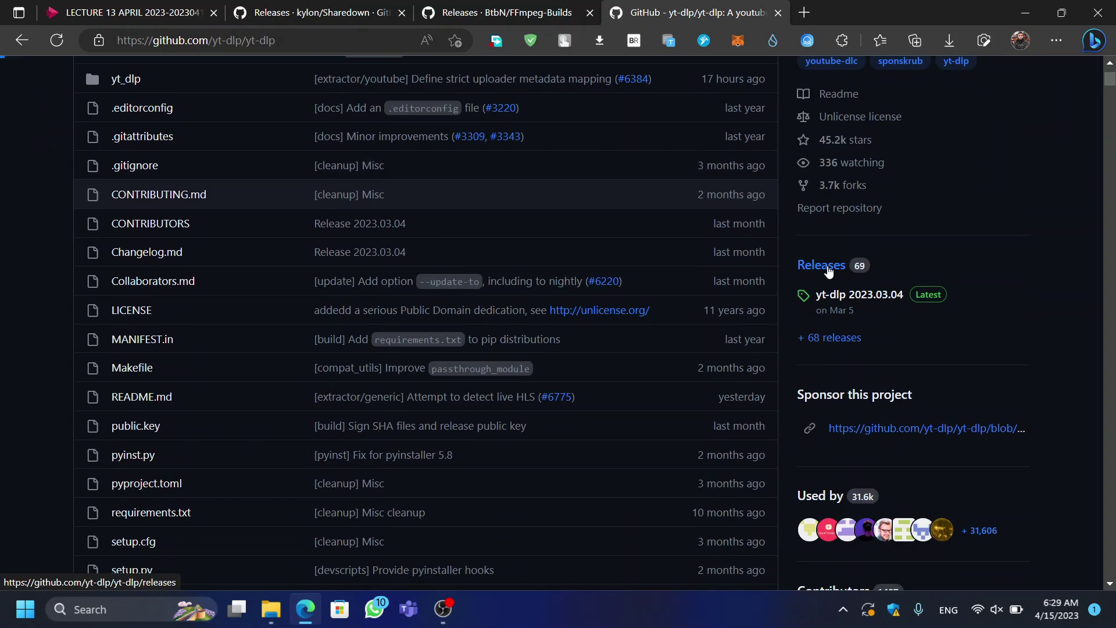
pyautogui.click(828, 268)
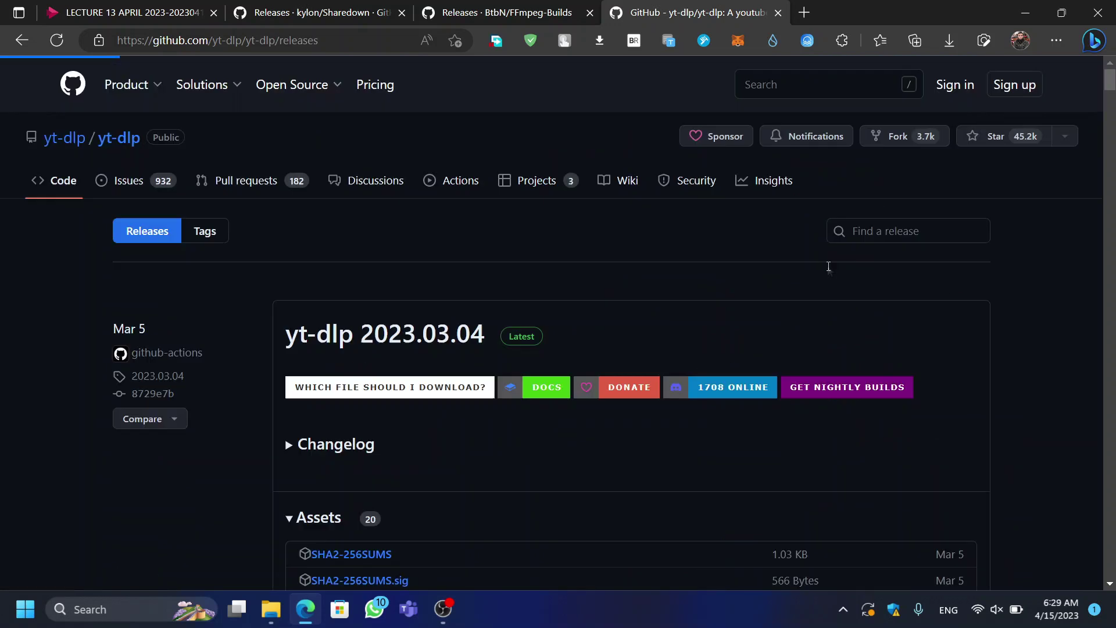
# Step: Download yt-dlp.exe from the Assets of the 2023.03.04 yt-dlp release
pyautogui.scroll(-1, 550, 309)
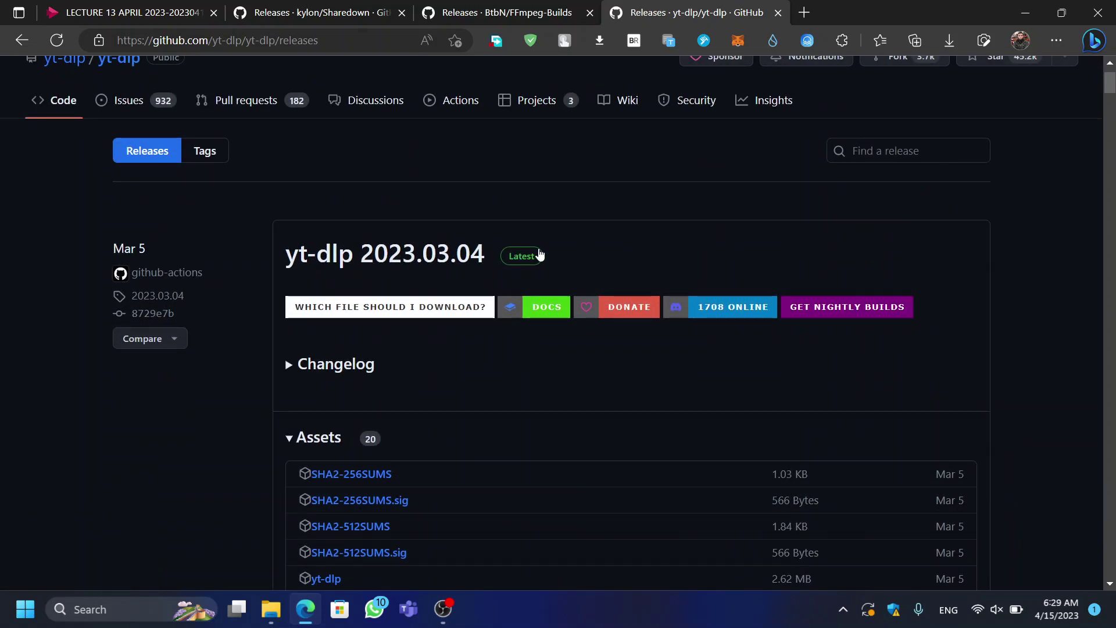
pyautogui.scroll(-2, 523, 256)
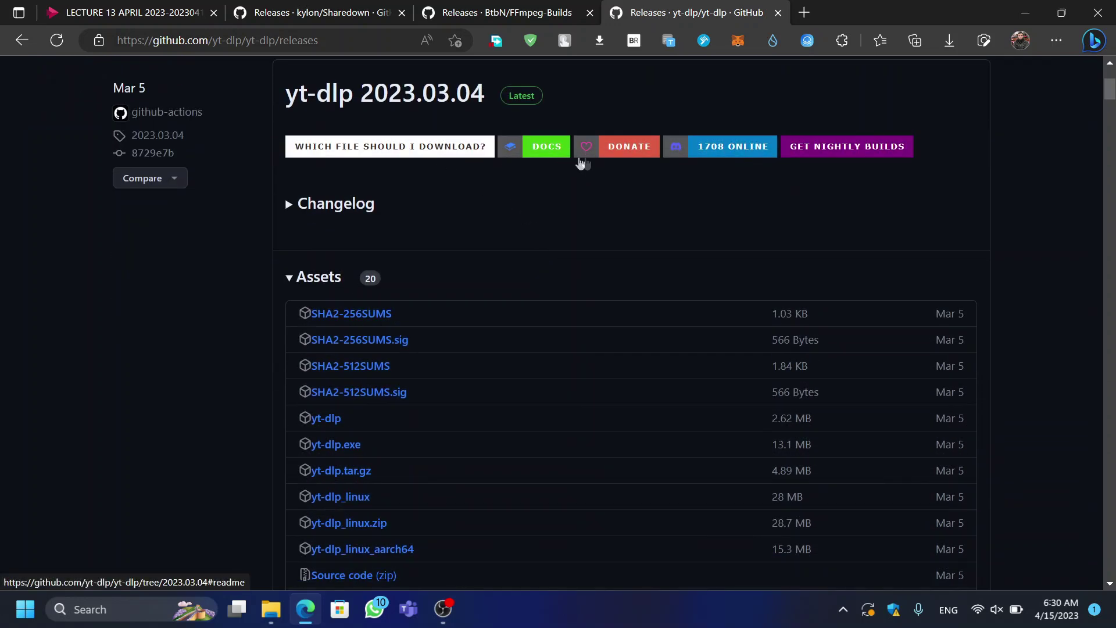
pyautogui.scroll(-2, 616, 169)
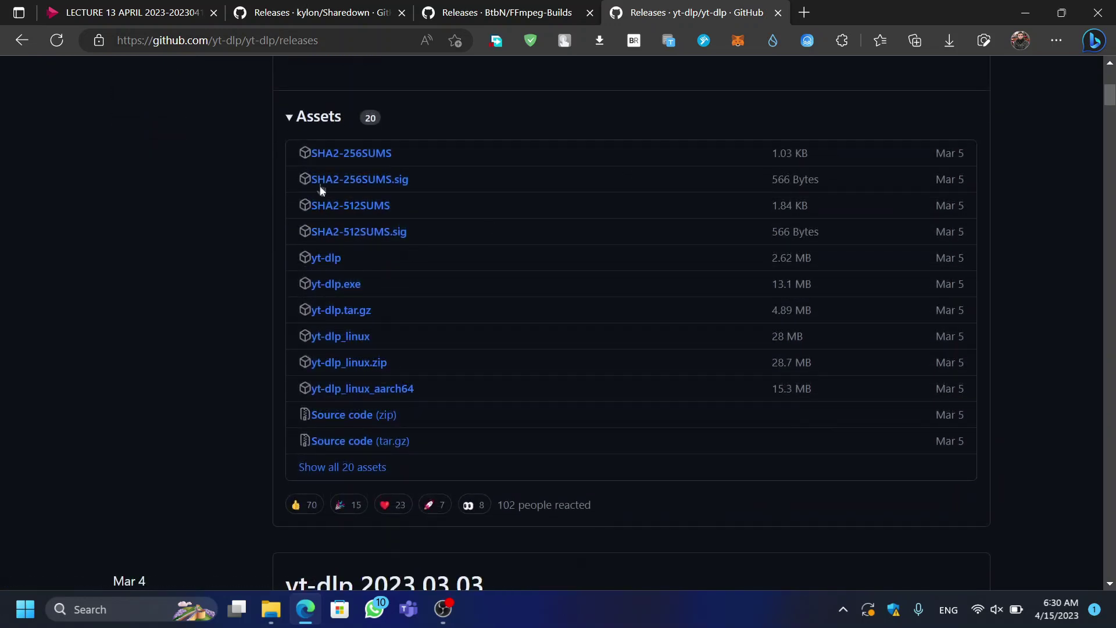
pyautogui.click(331, 289)
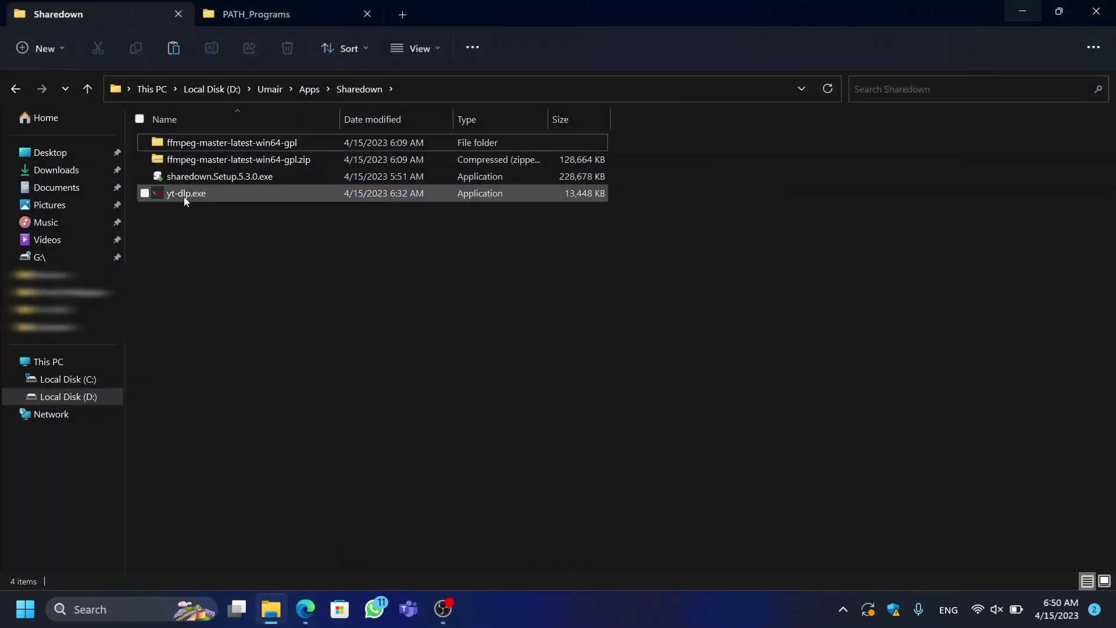
# Step: Copy yt-dlp.exe into C:\PATH_Programs beside the ffmpeg tools and refresh the folder listing
pyautogui.click(184, 197)
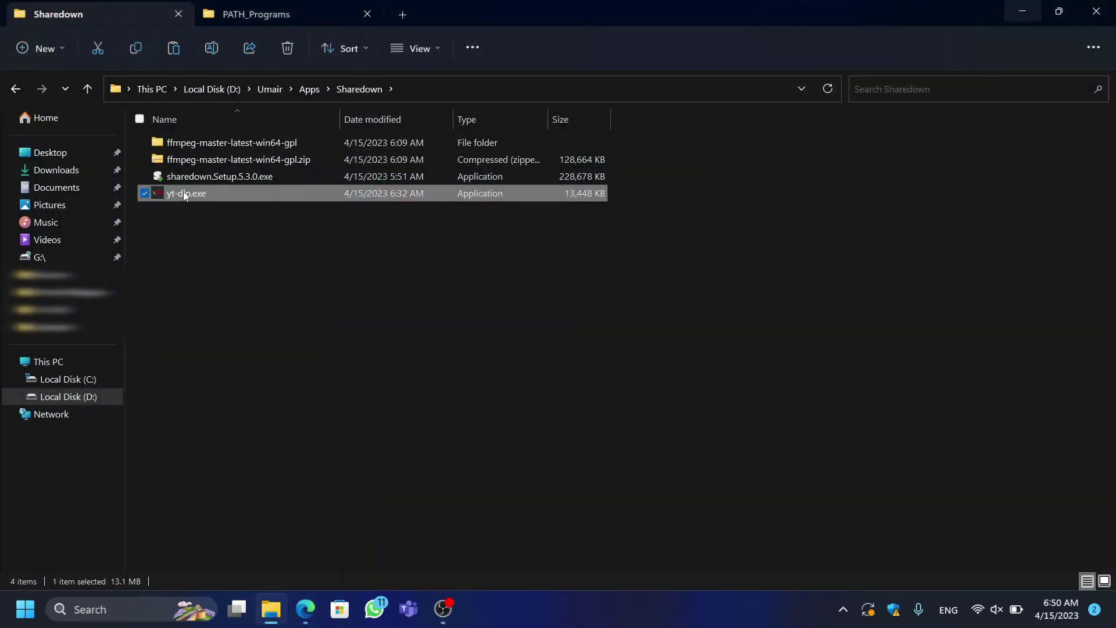
pyautogui.click(249, 16)
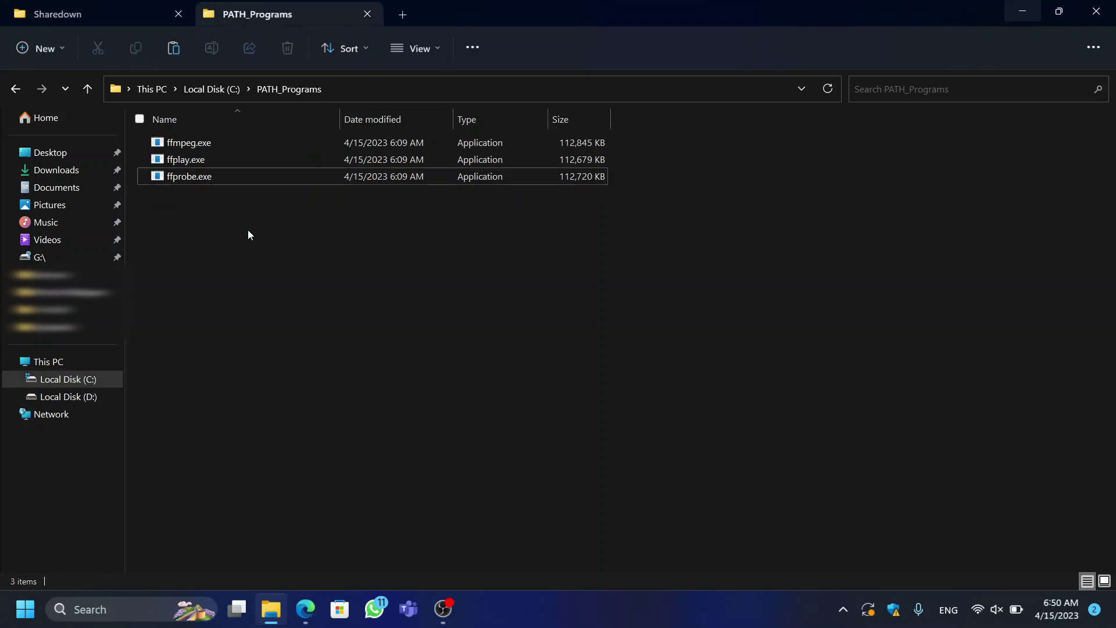
pyautogui.hotkey('ctrl', 'v')
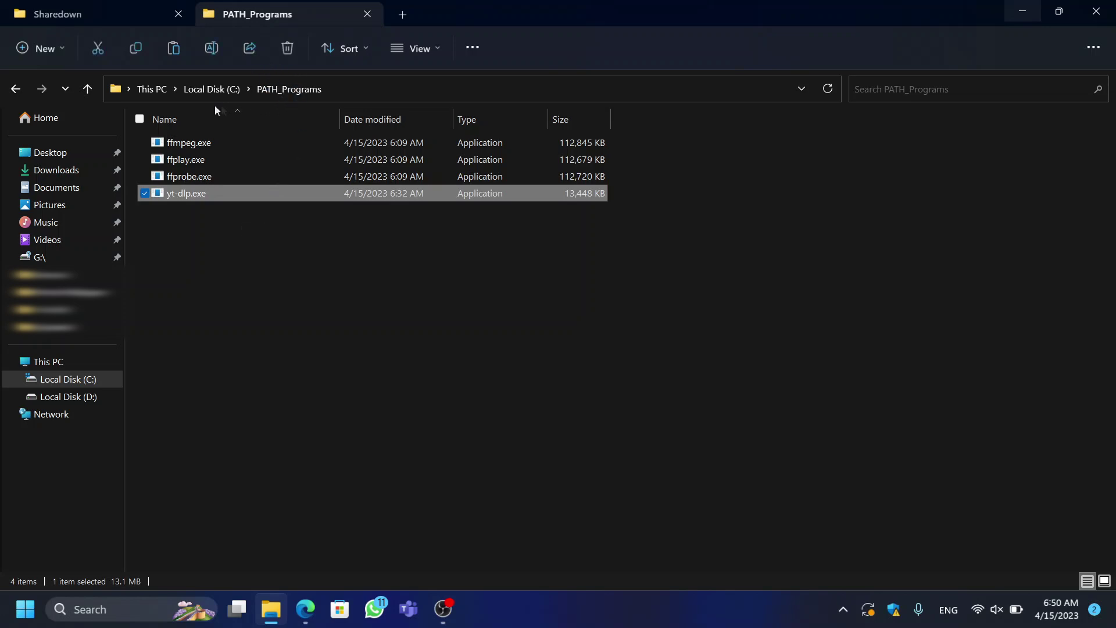
pyautogui.click(270, 247)
pyautogui.rightClick(306, 300)
pyautogui.click(310, 309)
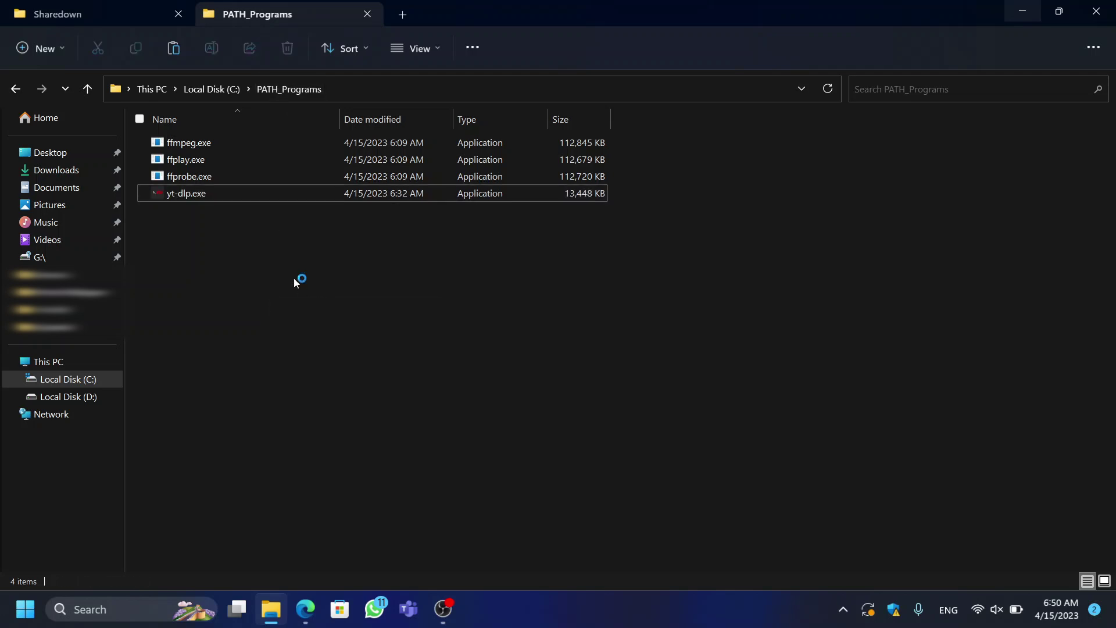
pyautogui.rightClick(329, 336)
pyautogui.click(347, 344)
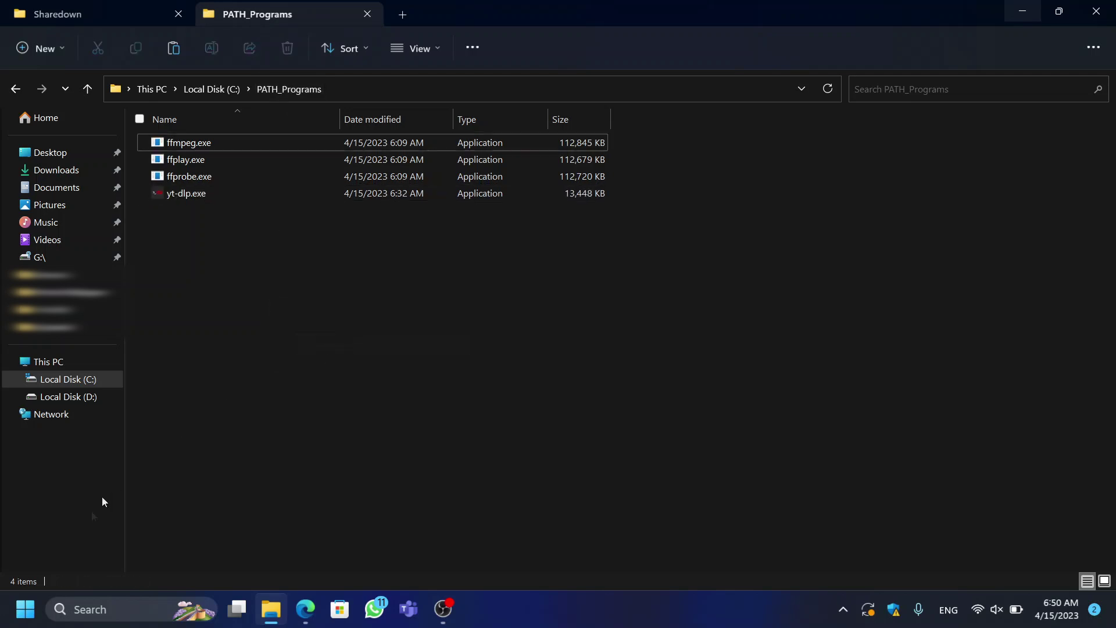
pyautogui.click(113, 605)
# Step: Relaunch Sharedown from a 'sha' search, reposition its window, and open its settings
pyautogui.write('share')
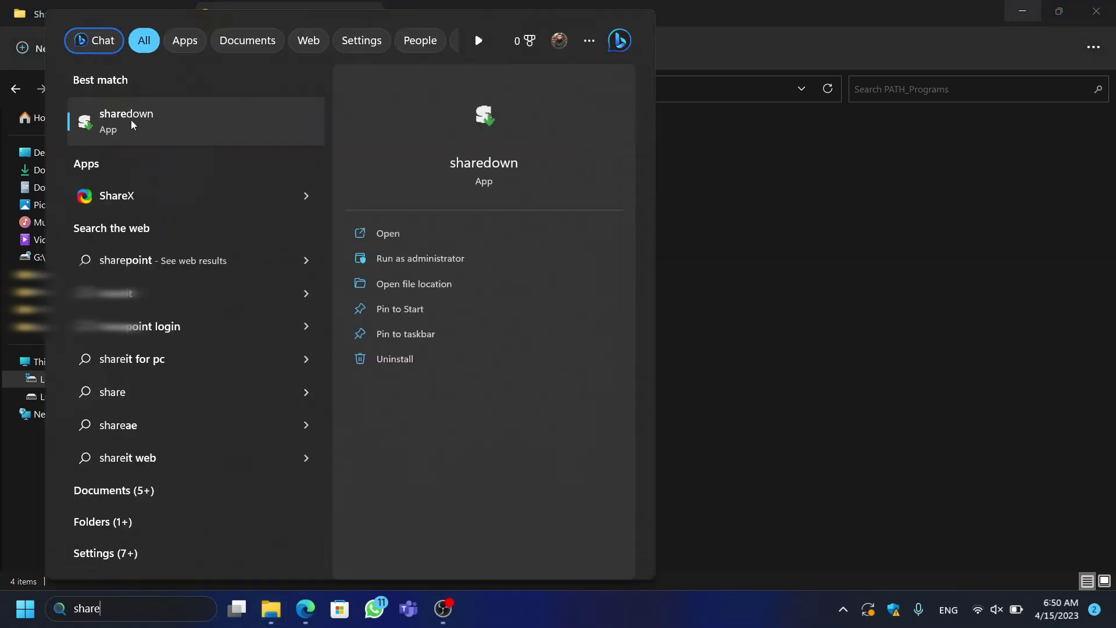
pyautogui.click(133, 121)
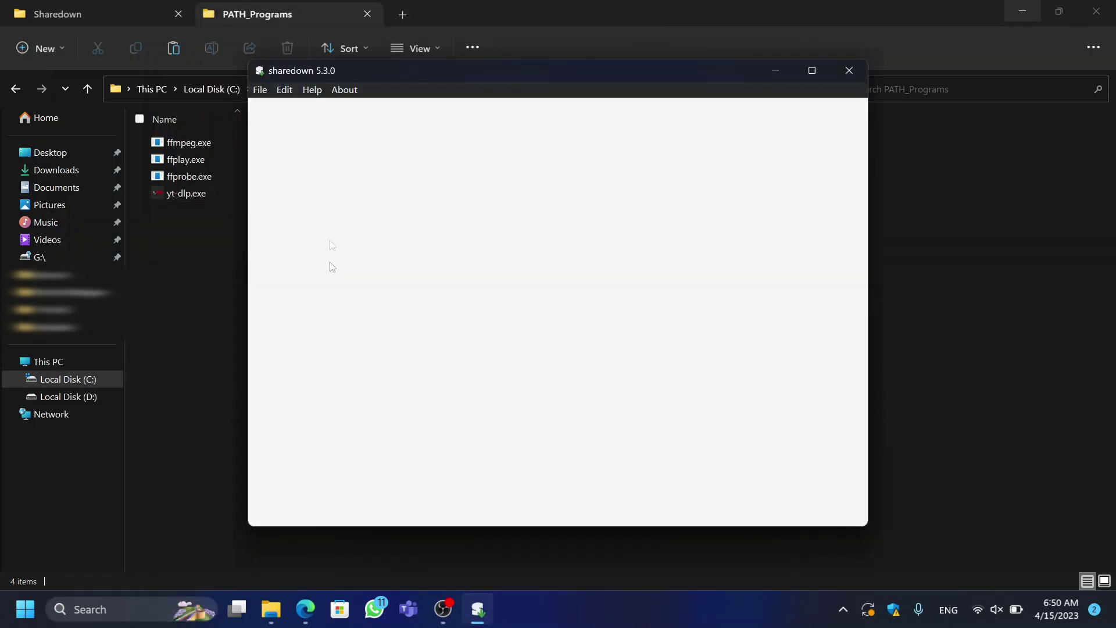
pyautogui.click(104, 6)
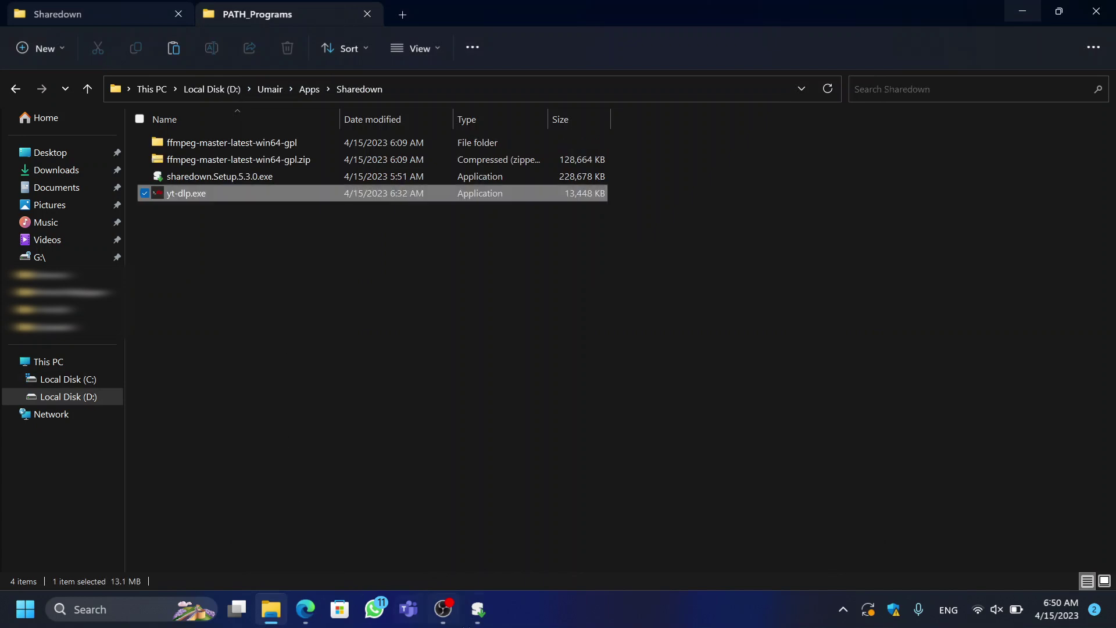
pyautogui.click(477, 609)
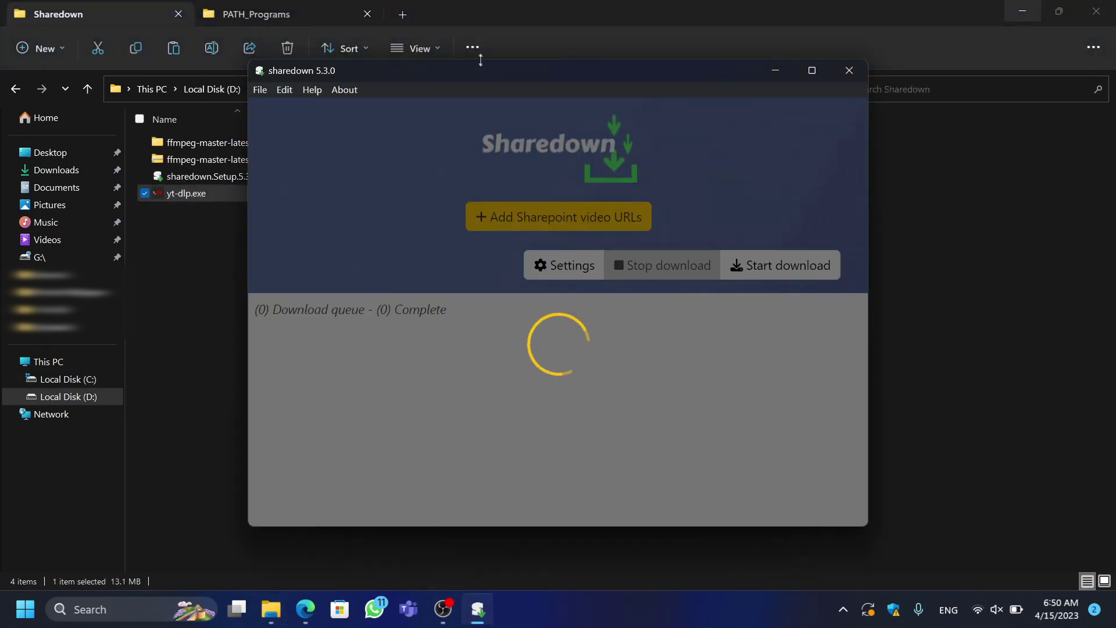
pyautogui.moveTo(479, 72); pyautogui.dragTo(476, 89)
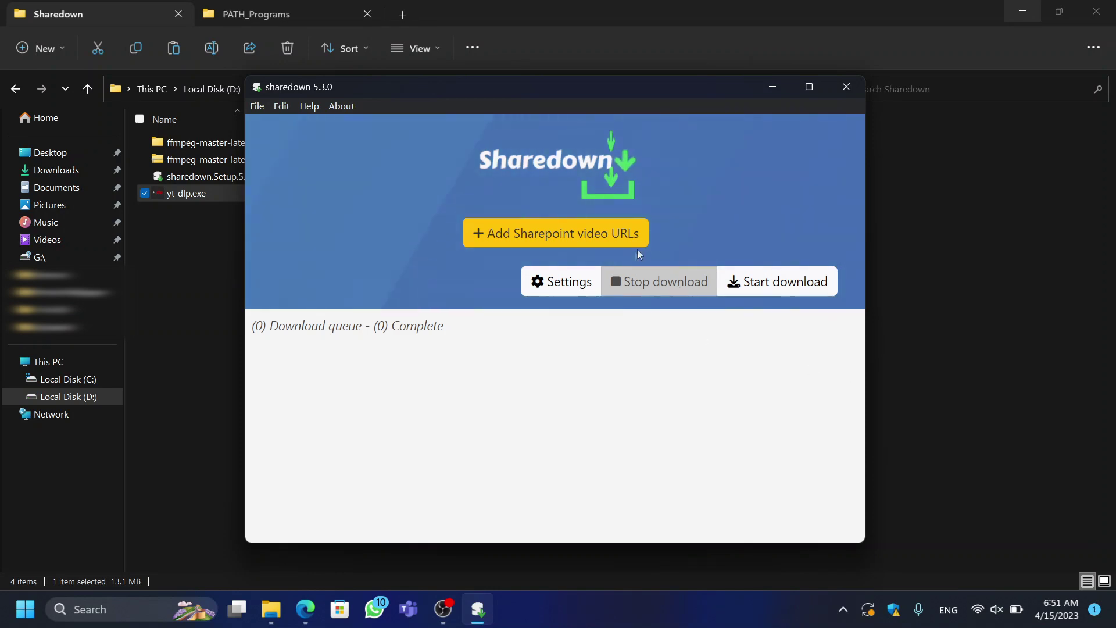
pyautogui.click(543, 282)
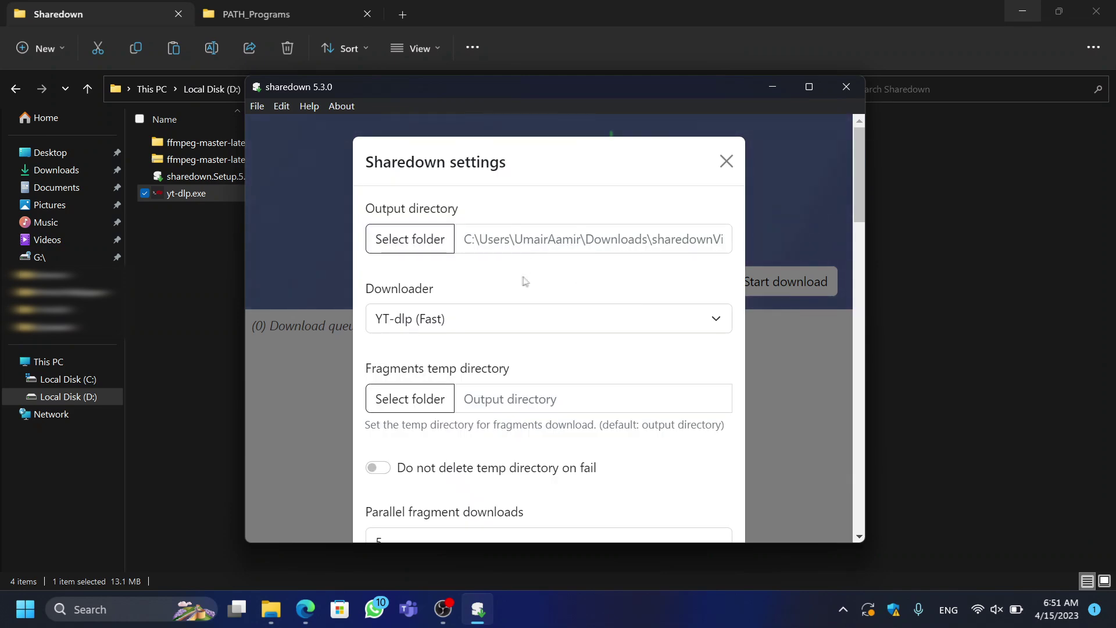
# Step: Keep YT-dlp (Fast) as the downloader in Sharedown's settings
pyautogui.scroll(-1, 525, 281)
pyautogui.click(714, 245)
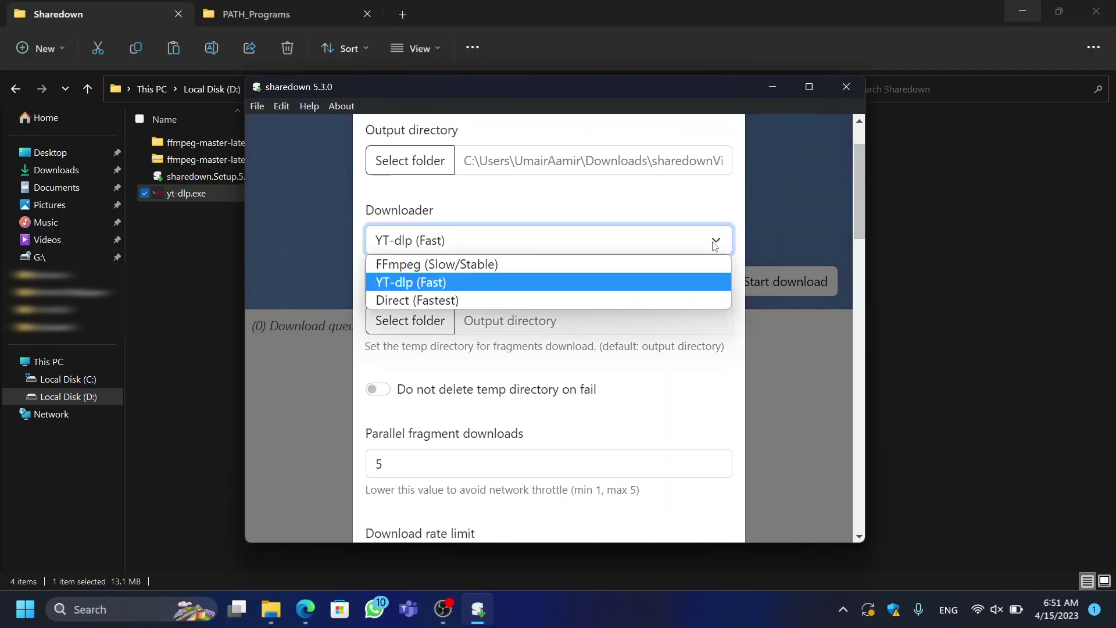
pyautogui.click(714, 245)
pyautogui.click(704, 245)
pyautogui.click(590, 282)
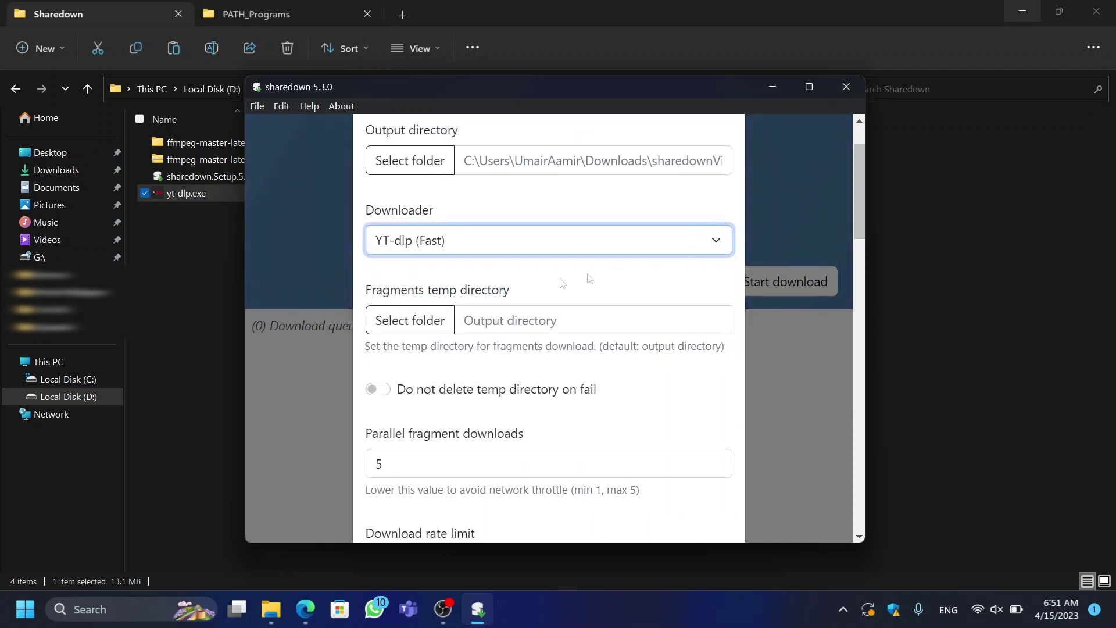
# Step: Scroll to the bottom of the settings panel and save the changes
pyautogui.scroll(-3, 500, 311)
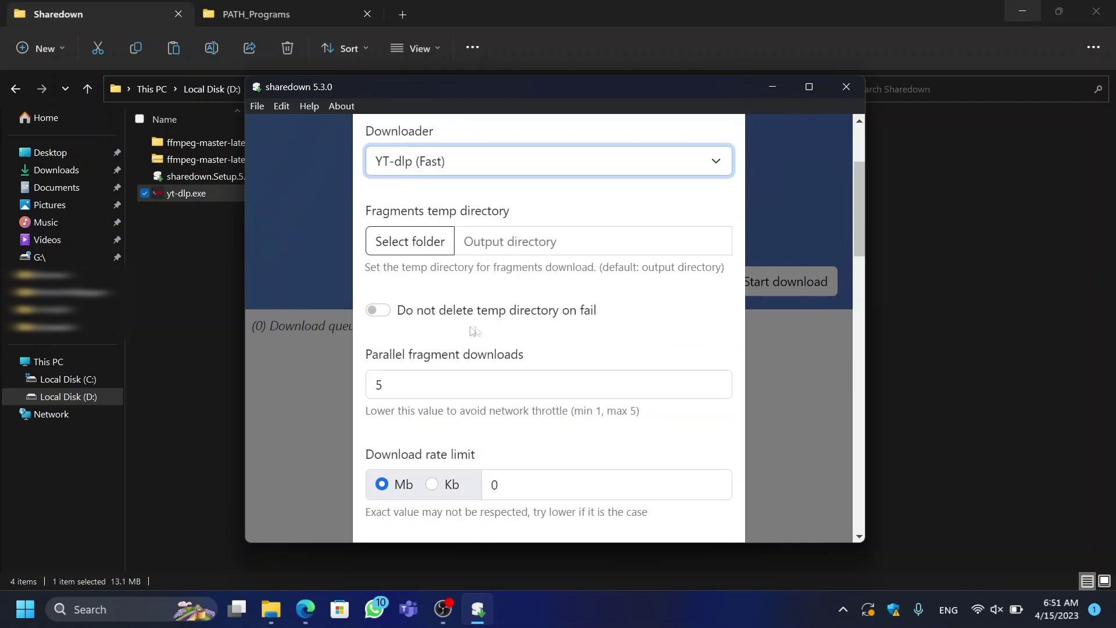
pyautogui.scroll(-3, 425, 326)
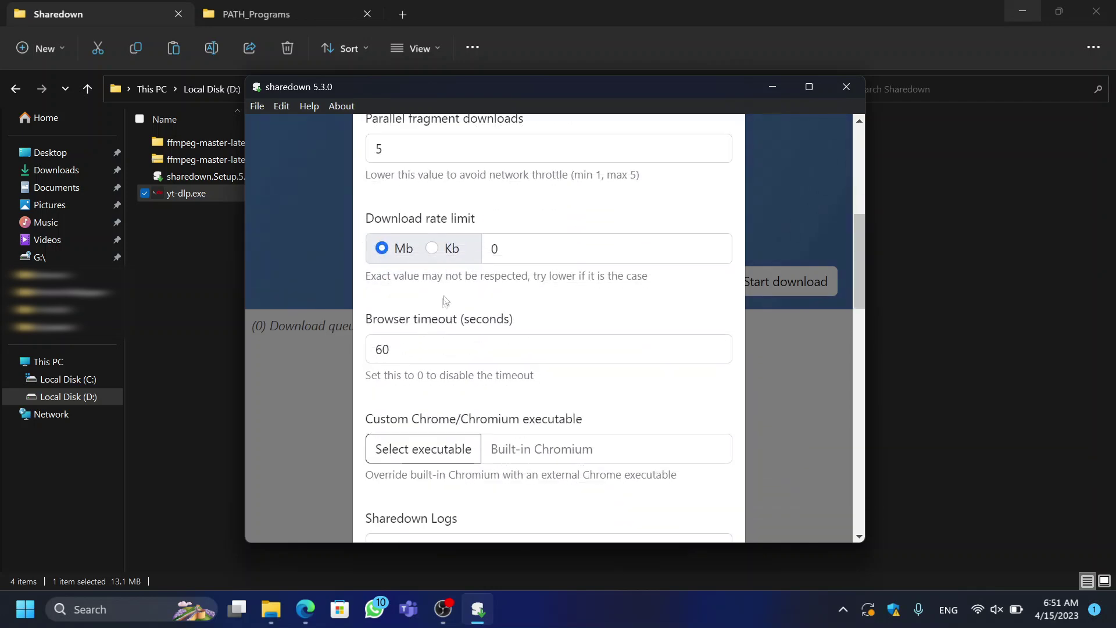
pyautogui.scroll(-6, 446, 299)
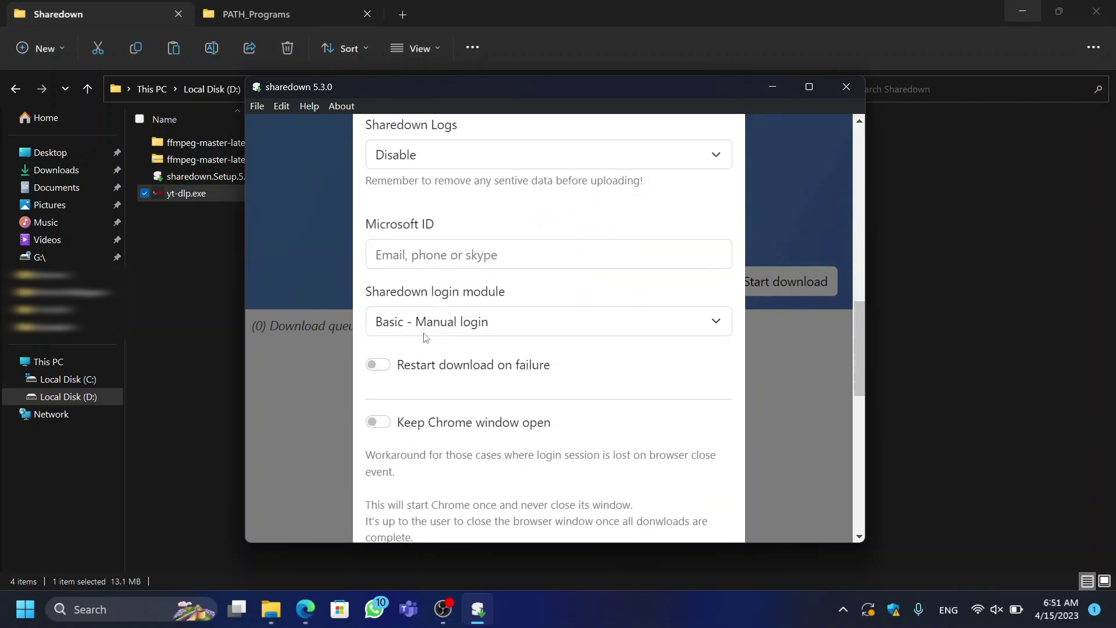
pyautogui.scroll(3, 435, 294)
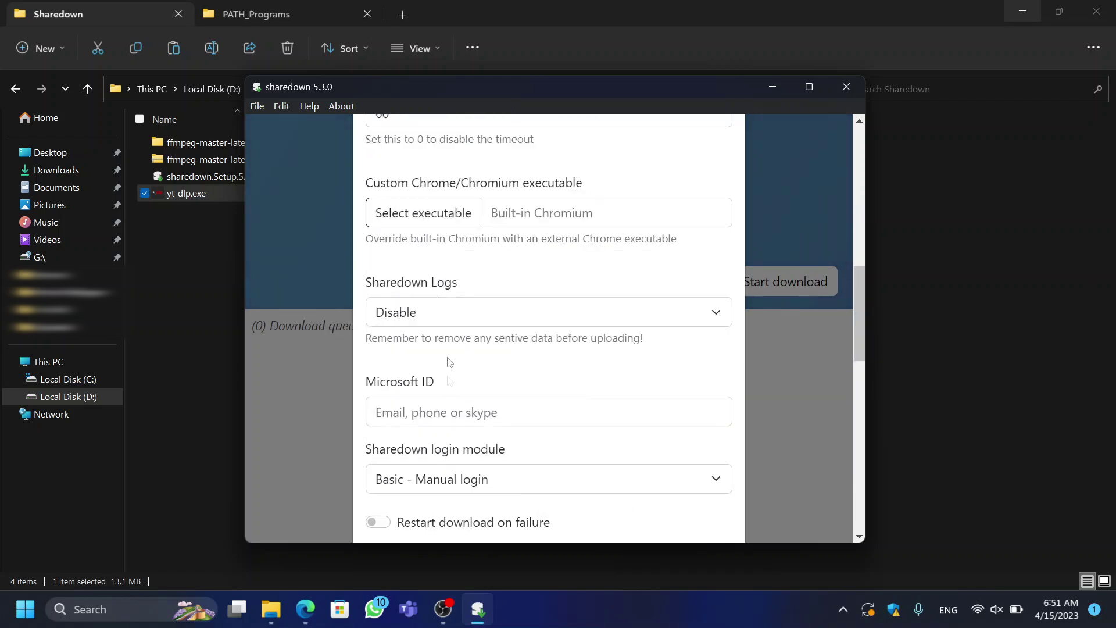
pyautogui.scroll(-7, 452, 374)
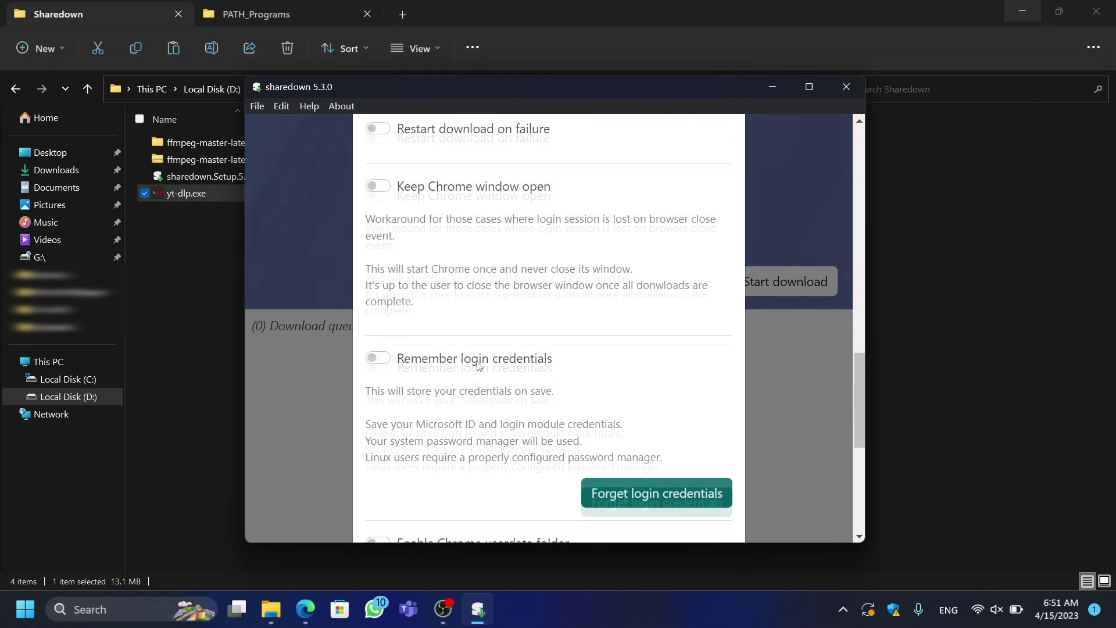
pyautogui.scroll(-5, 479, 364)
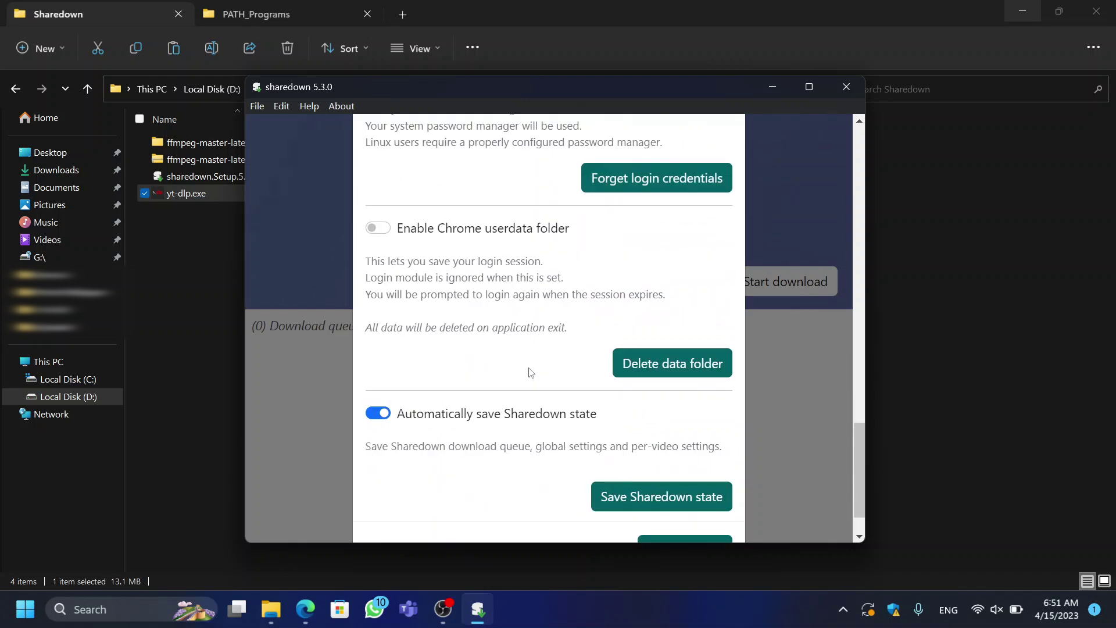
pyautogui.scroll(-2, 447, 344)
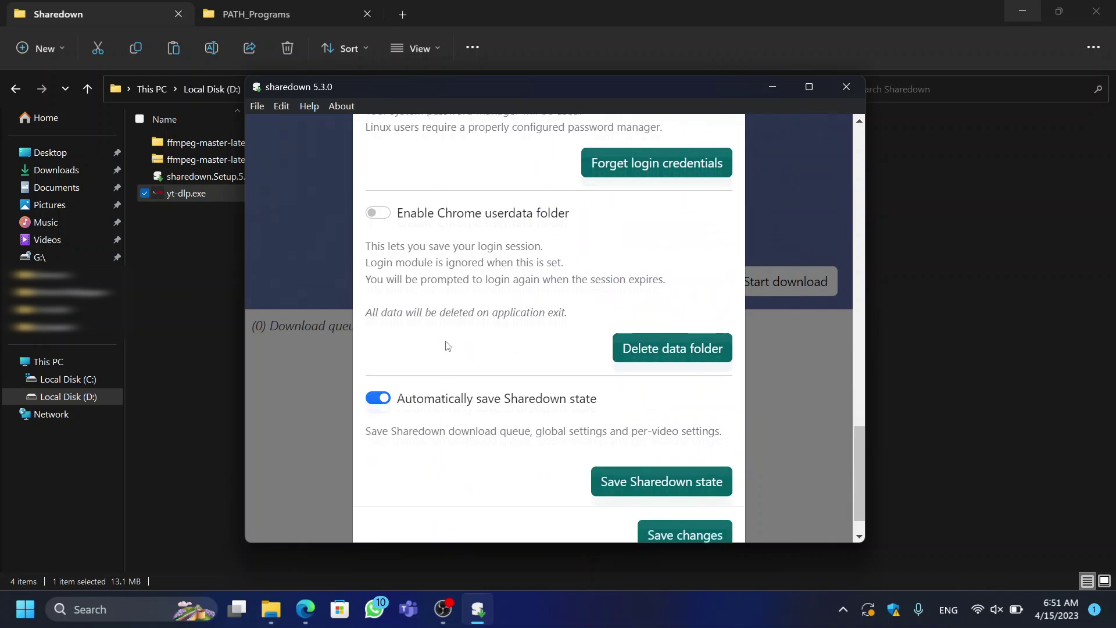
pyautogui.click(787, 386)
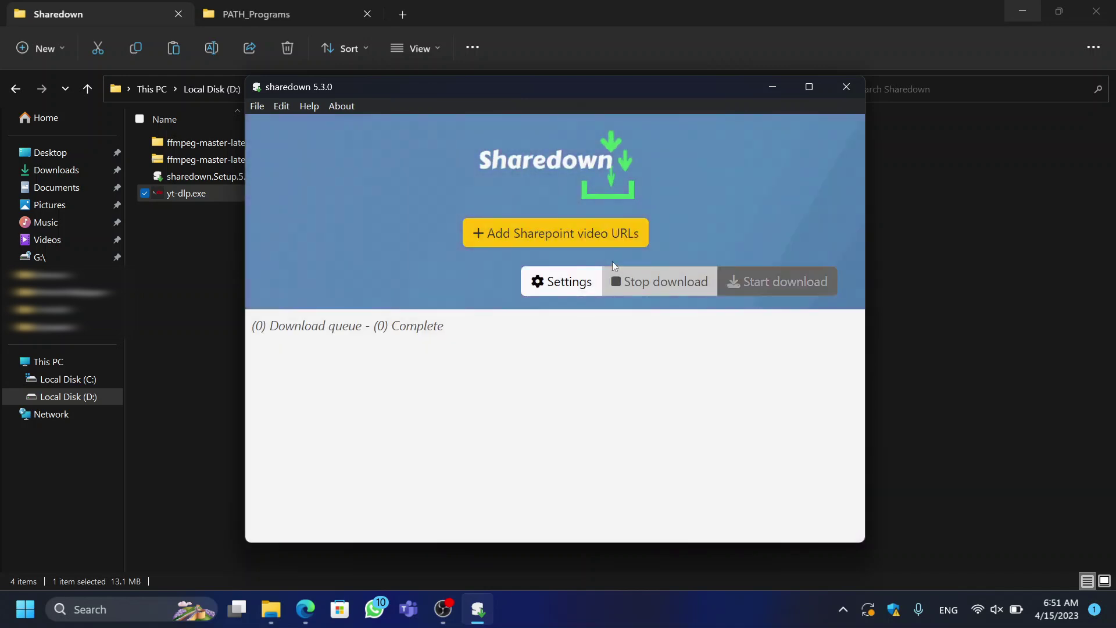
# Step: Copy the LECTURE 13 Stream page URL from Edge and add it to Sharedown's queue
pyautogui.click(551, 236)
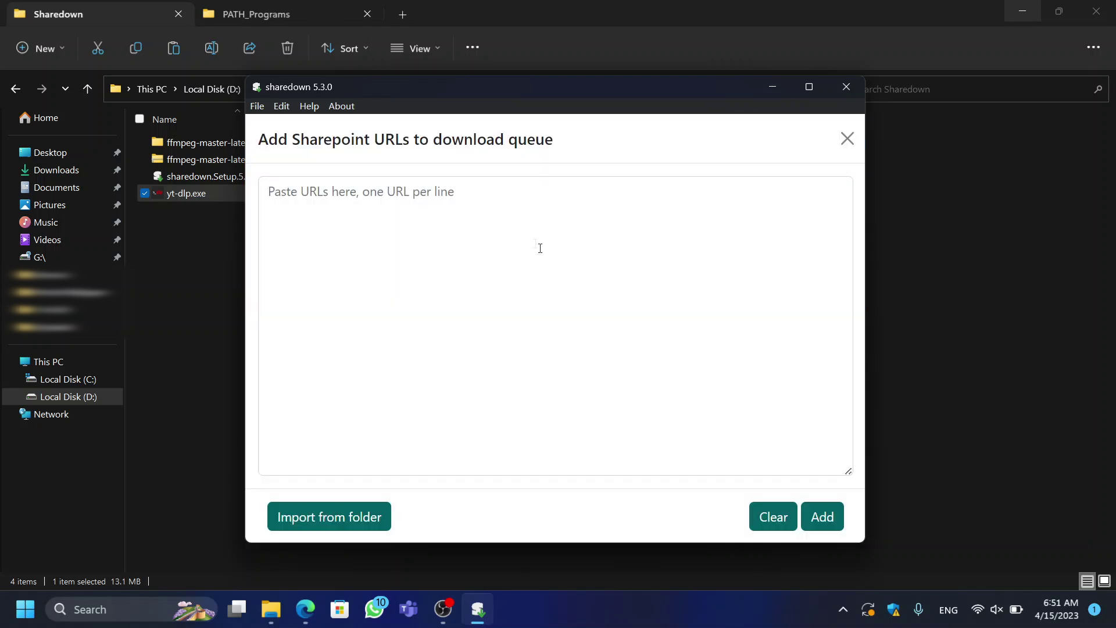
pyautogui.click(306, 607)
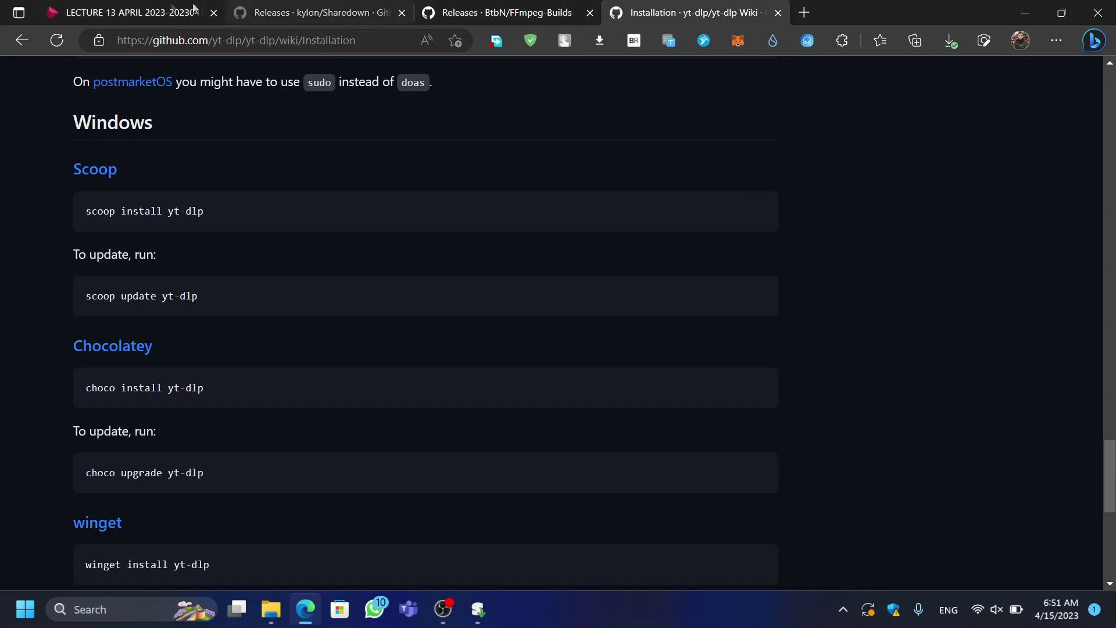
pyautogui.click(175, 12)
pyautogui.click(218, 40)
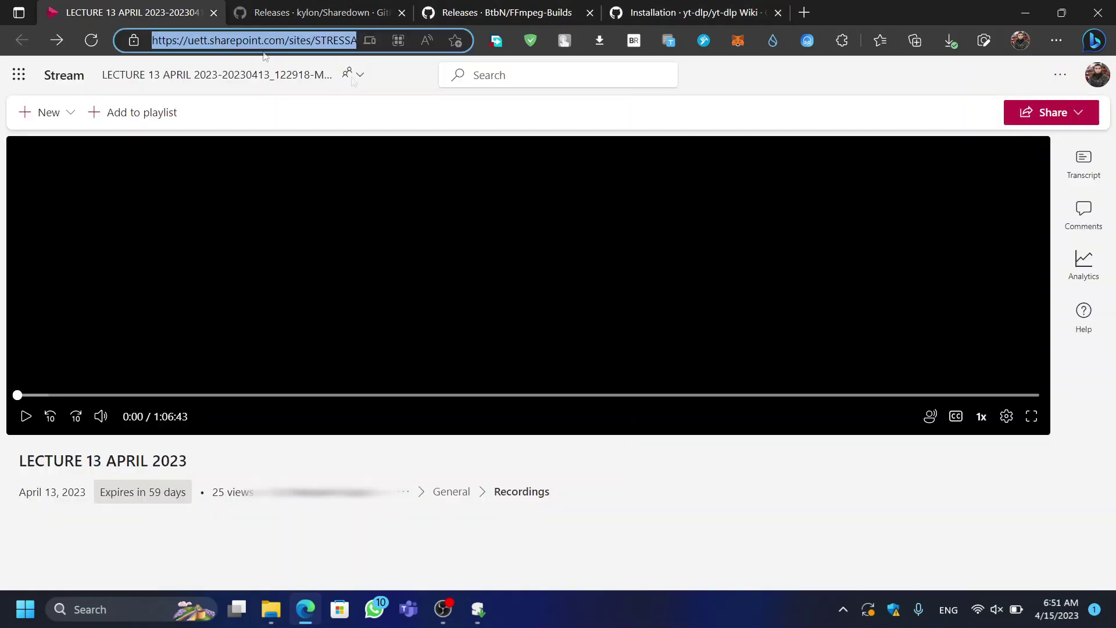
pyautogui.click(1026, 12)
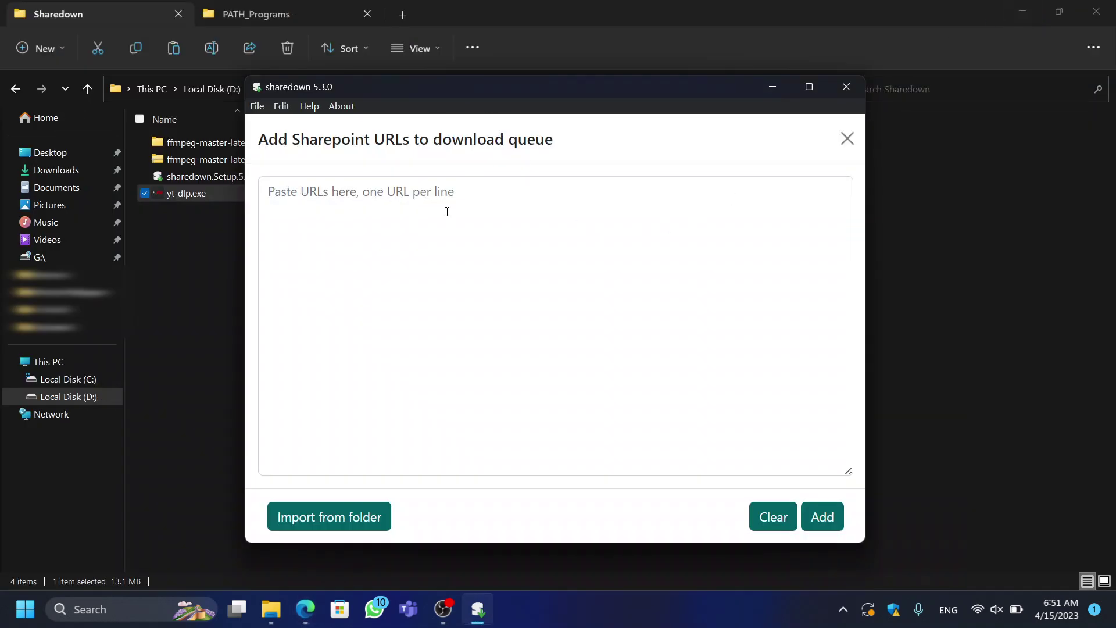
pyautogui.click(463, 200)
pyautogui.hotkey('ctrl', 'v')
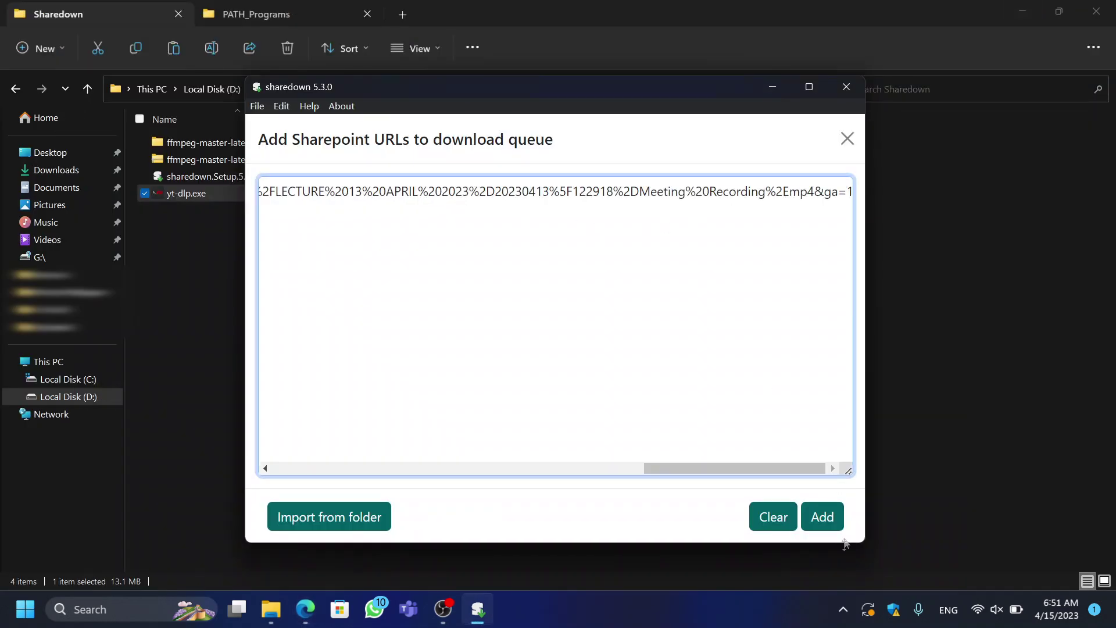
pyautogui.click(818, 516)
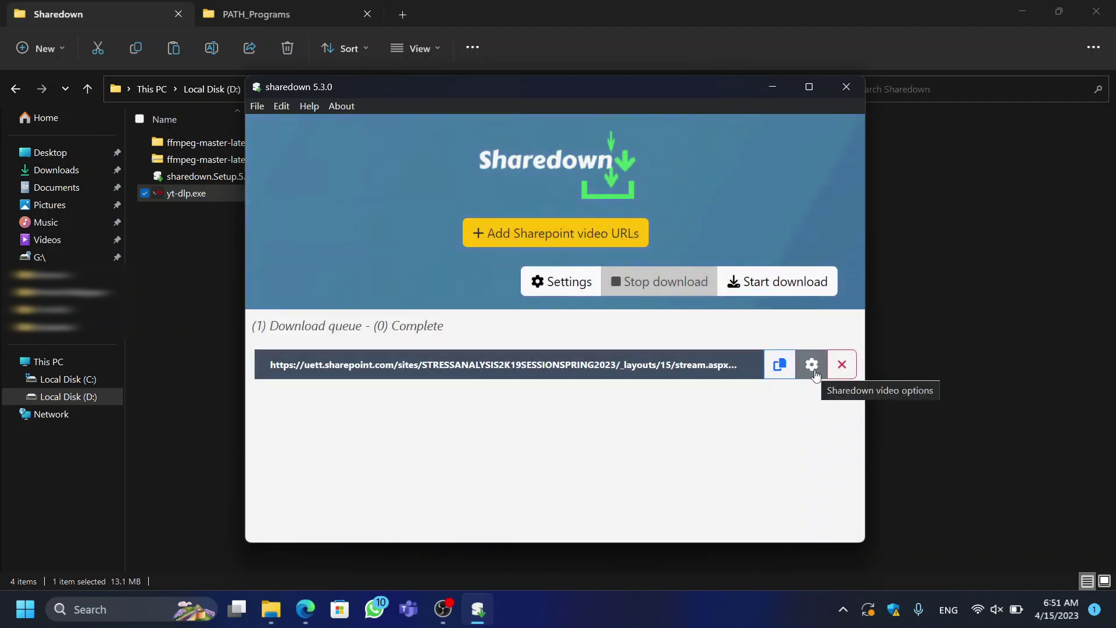
# Step: Start the download and sign in with the university account e-mail and password
pyautogui.click(760, 293)
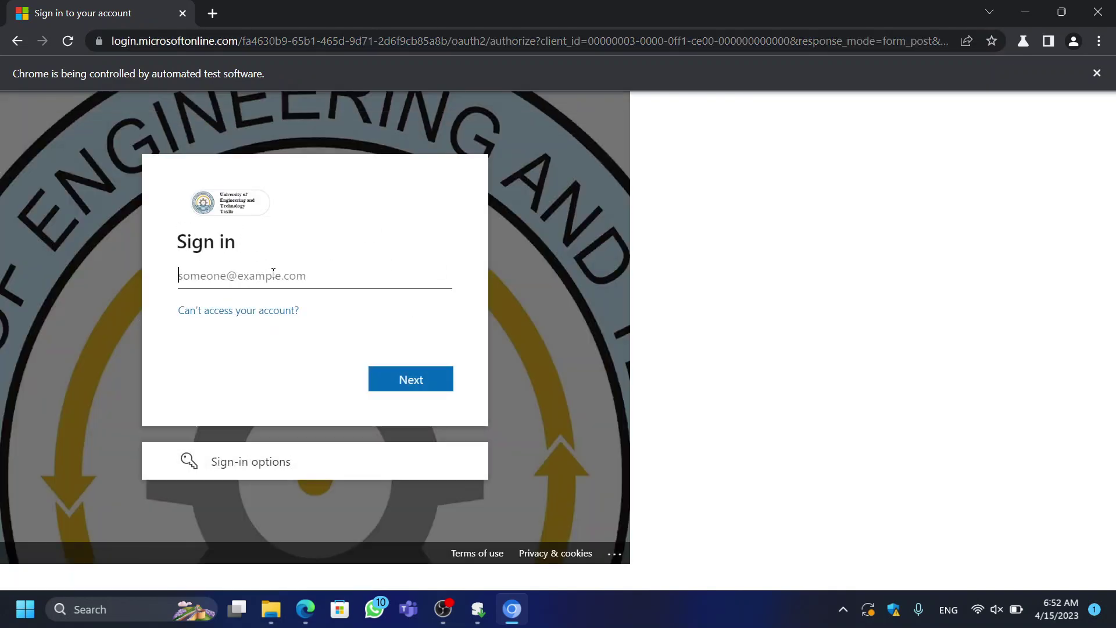
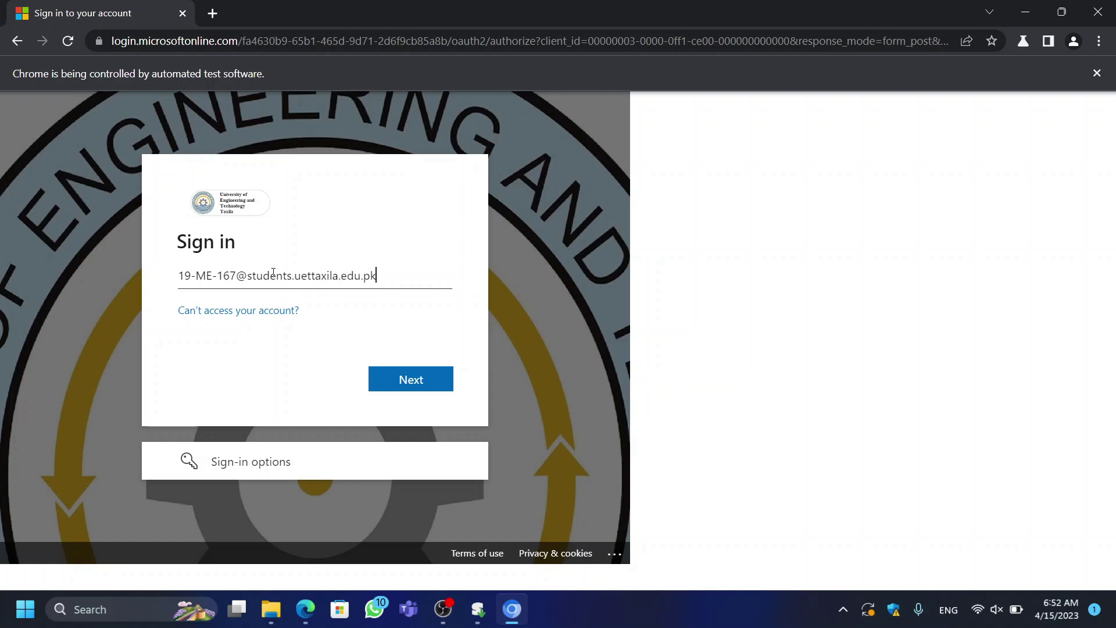
pyautogui.press('Return')
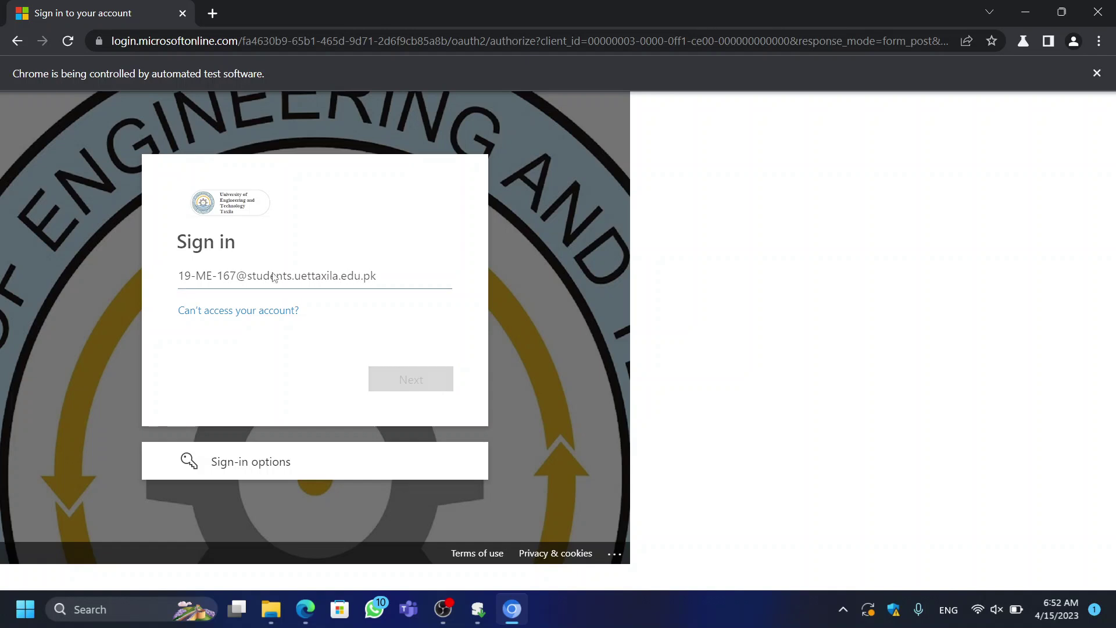
pyautogui.write('•')
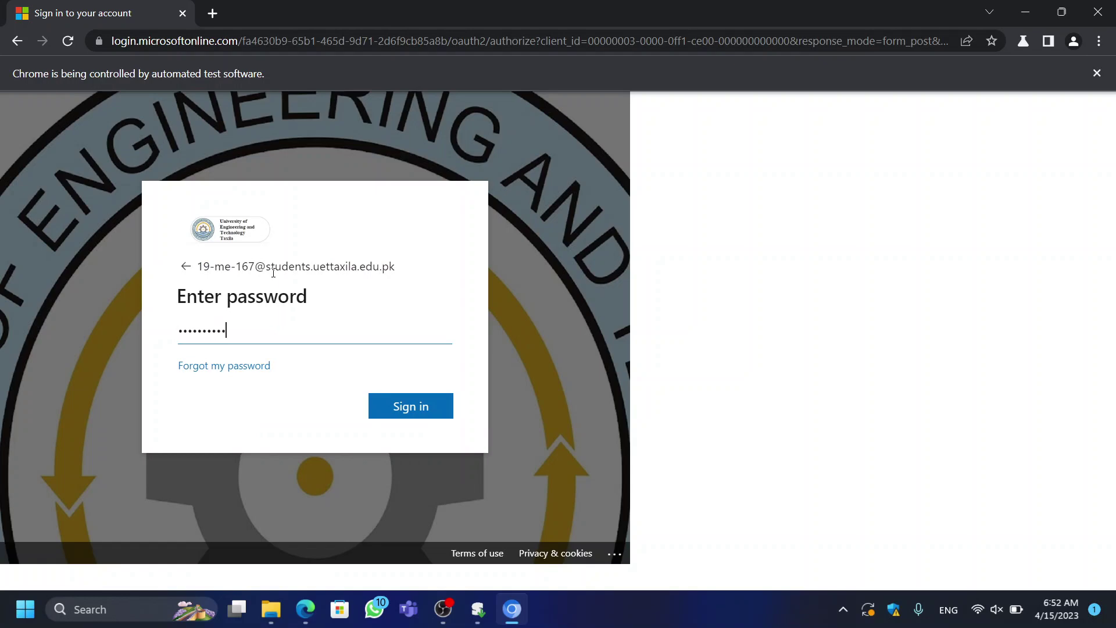
pyautogui.press('Return')
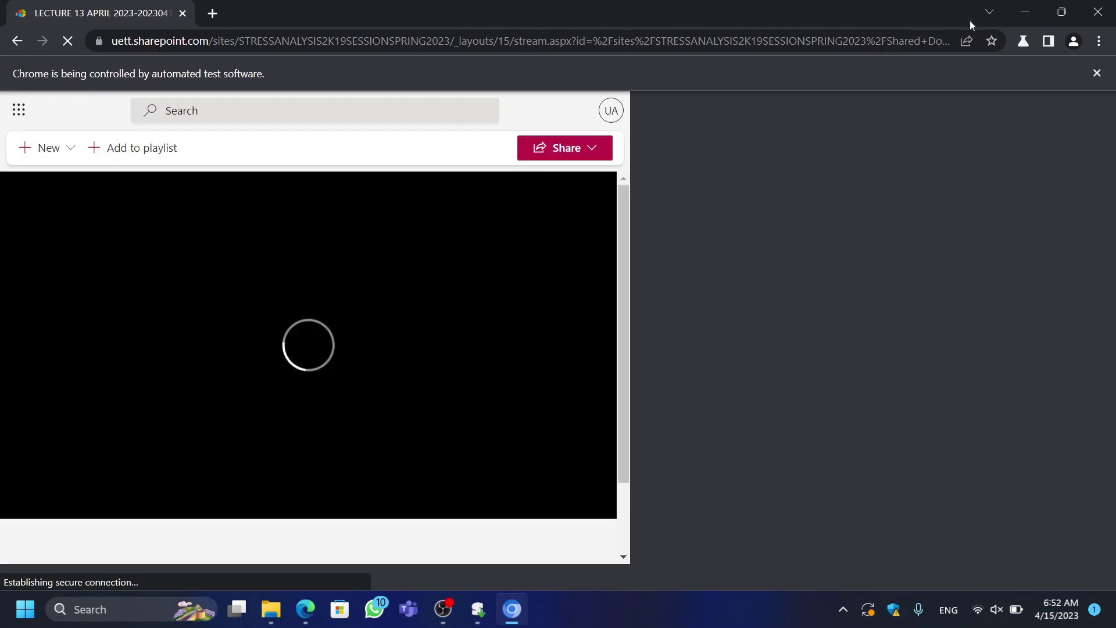
pyautogui.click(1023, 10)
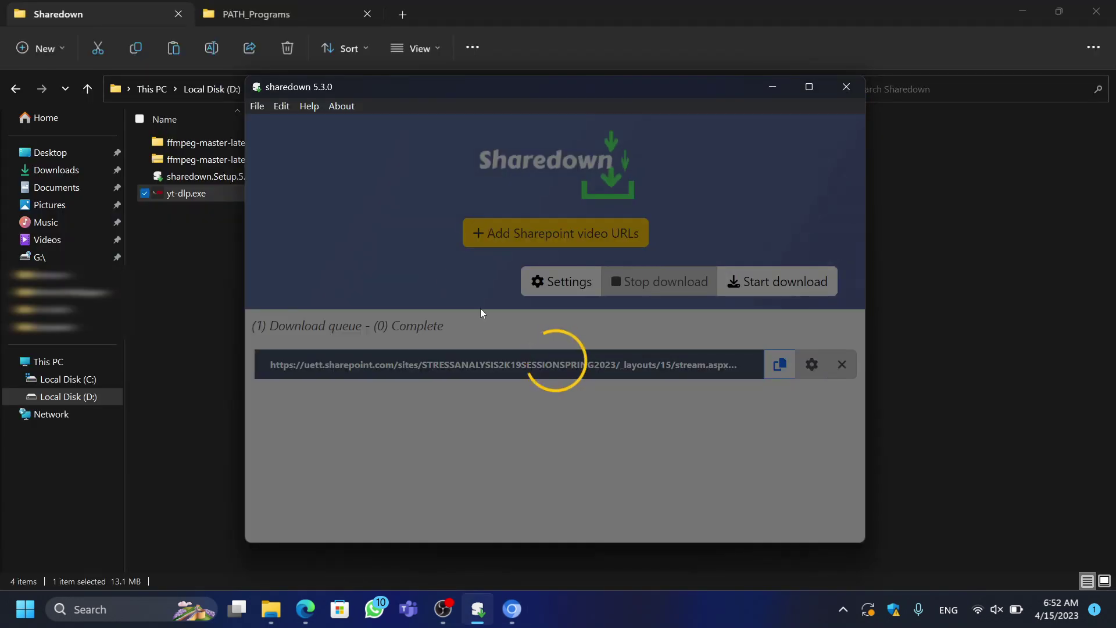
# Step: Check the Stream page in Chrome, then hide it while the download completes
pyautogui.click(512, 609)
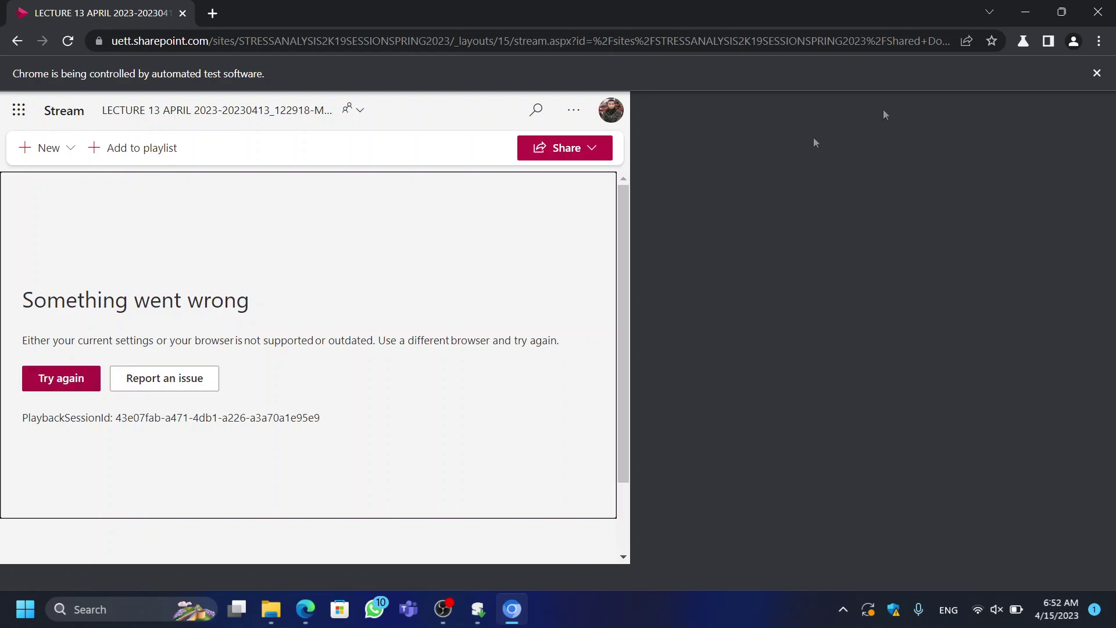
pyautogui.click(1026, 11)
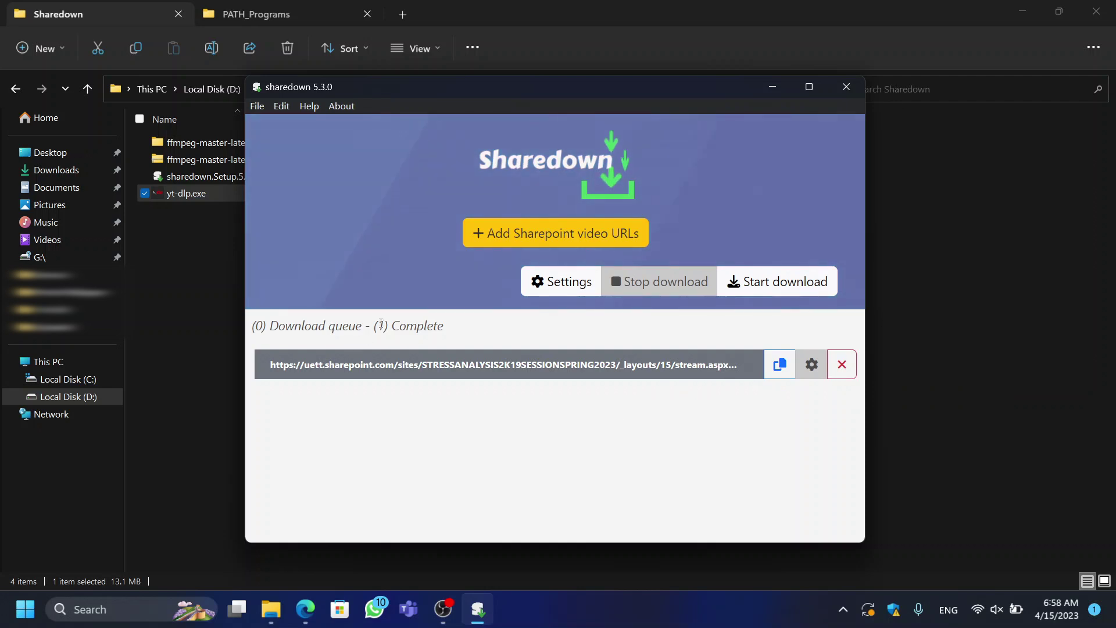
# Step: Open Downloads\sharedownVideos and play LECTURE 13 APRIL 2023 Meeting Recording.mp4
pyautogui.moveTo(374, 324); pyautogui.dragTo(451, 325)
pyautogui.click(460, 312)
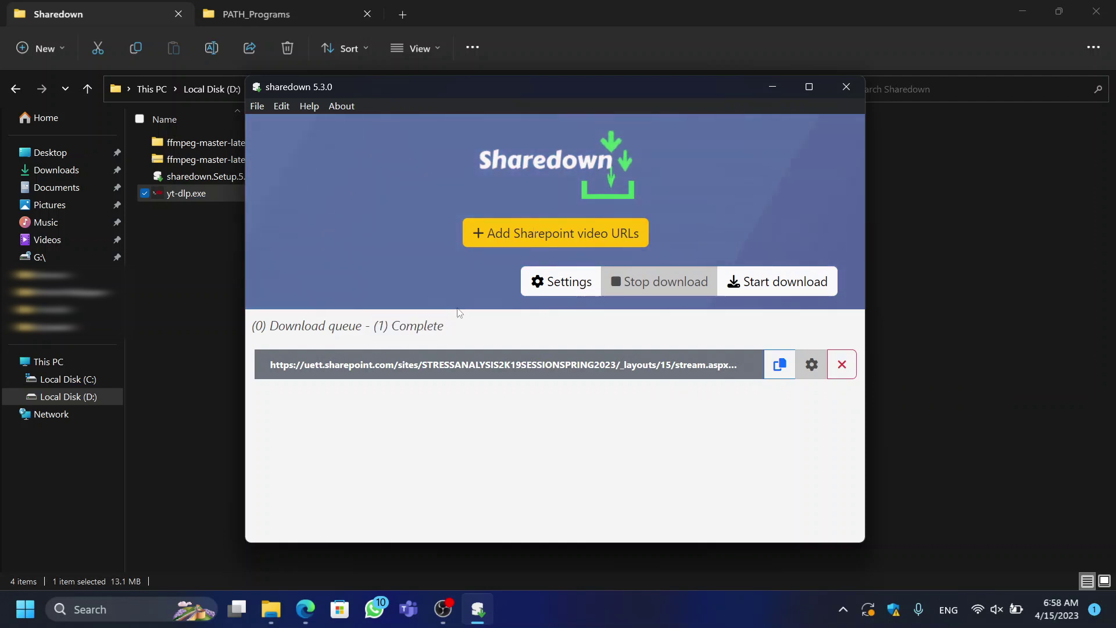
pyautogui.click(582, 3)
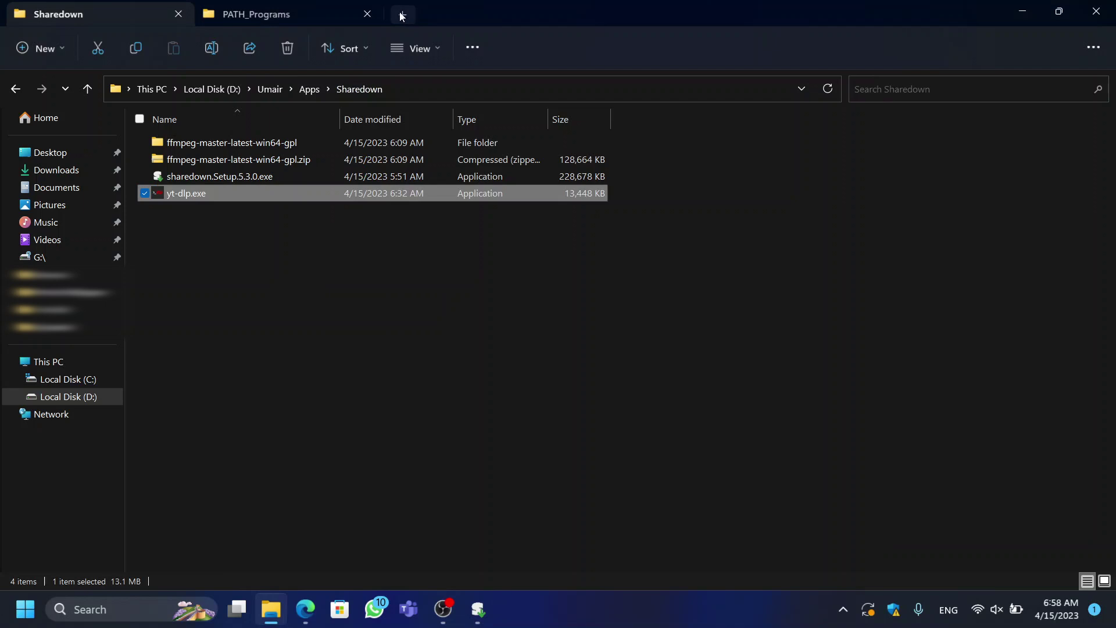
pyautogui.click(245, 14)
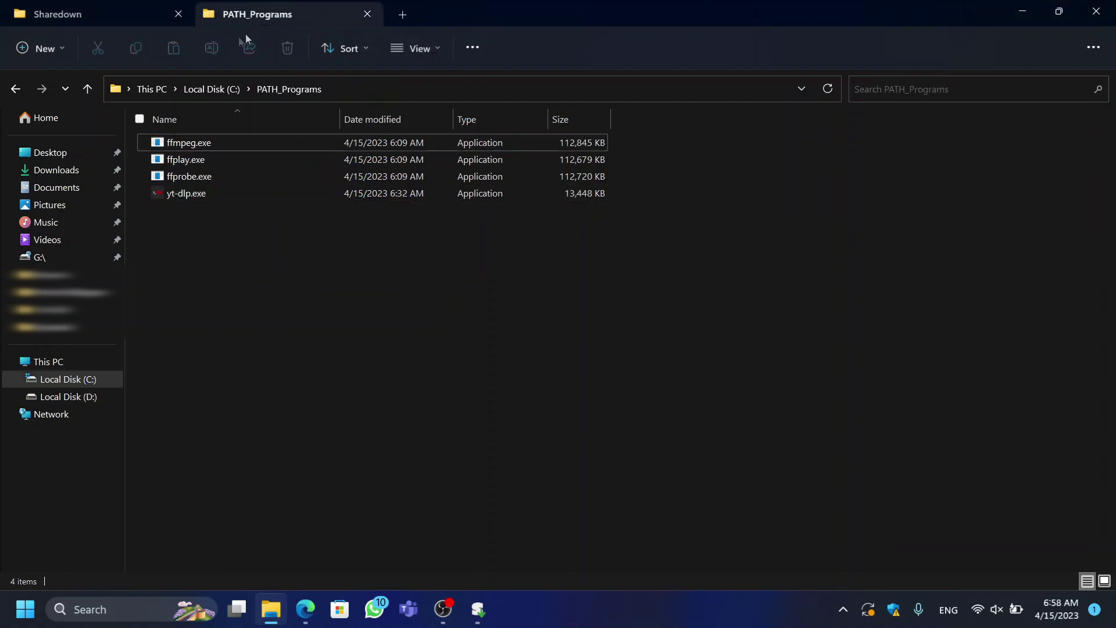
pyautogui.click(45, 170)
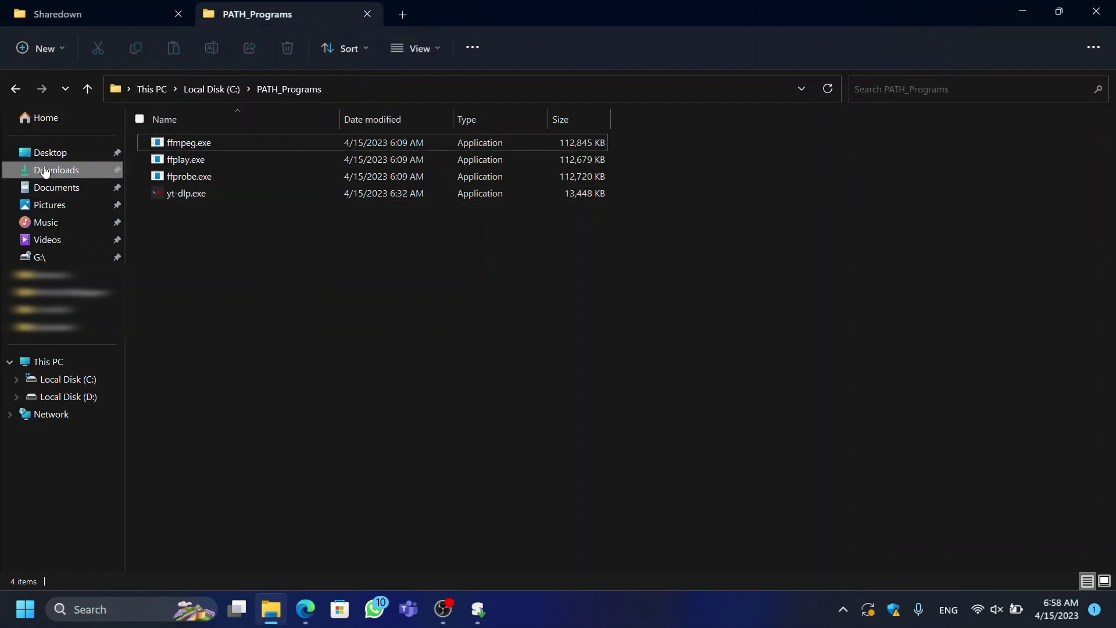
pyautogui.click(202, 167)
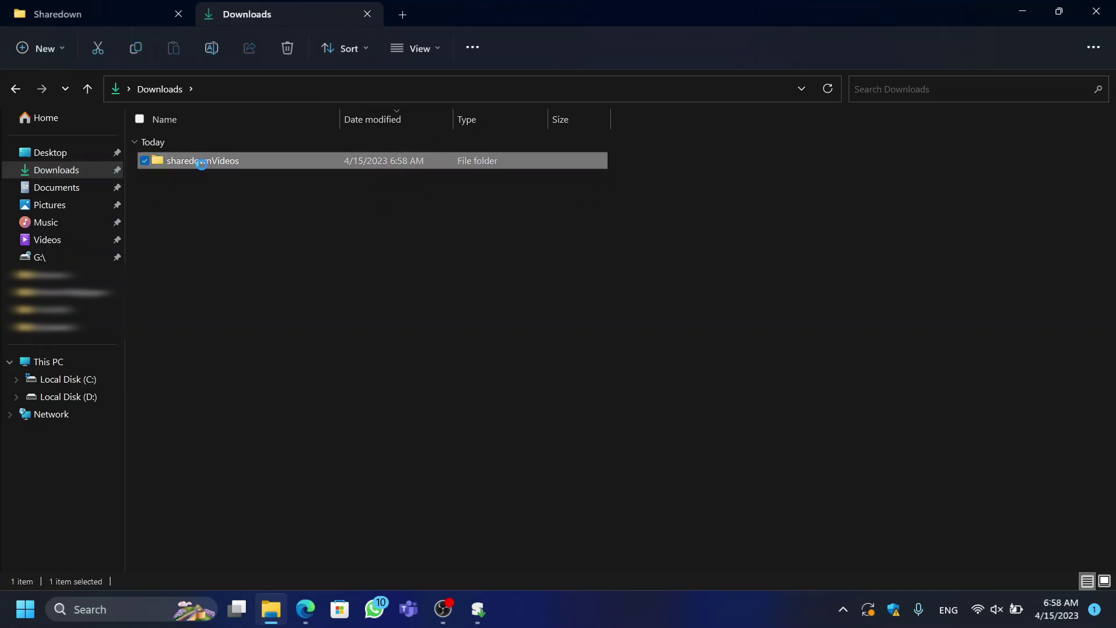
pyautogui.doubleClick(202, 167)
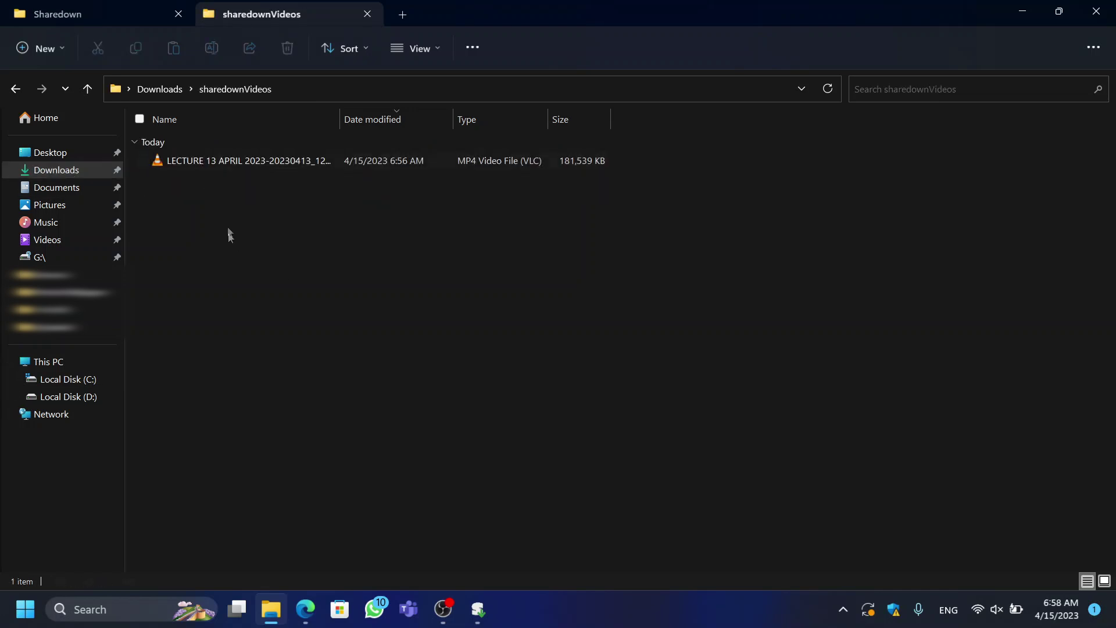
pyautogui.click(228, 165)
pyautogui.doubleClick(228, 166)
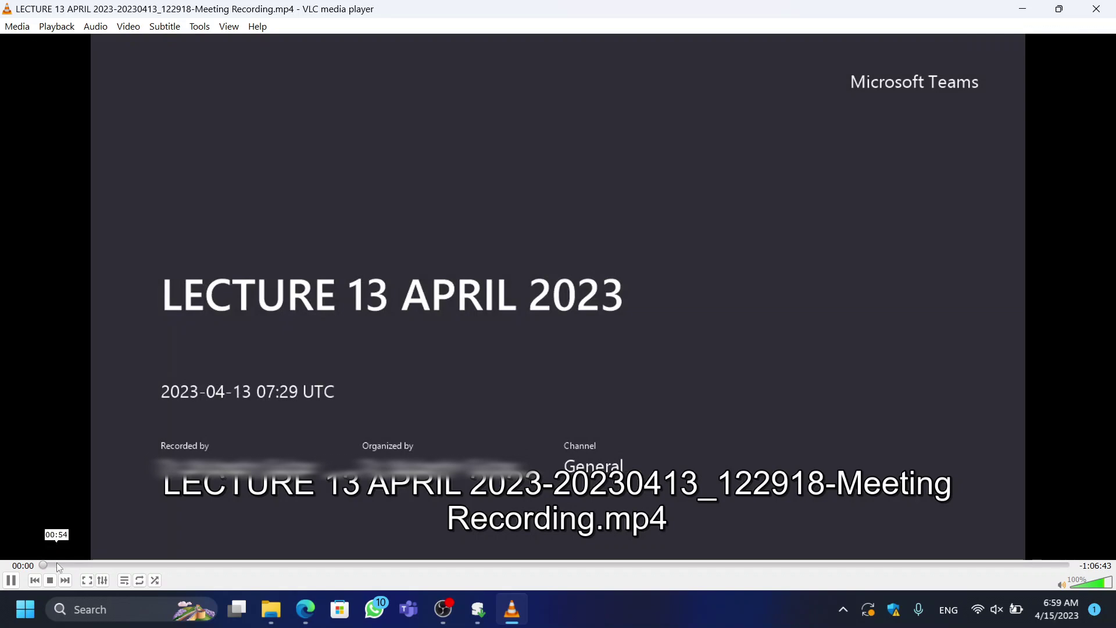
# Step: Jump VLC playback to about 01:56, where the Composites Mechanics slides appear
pyautogui.click(72, 565)
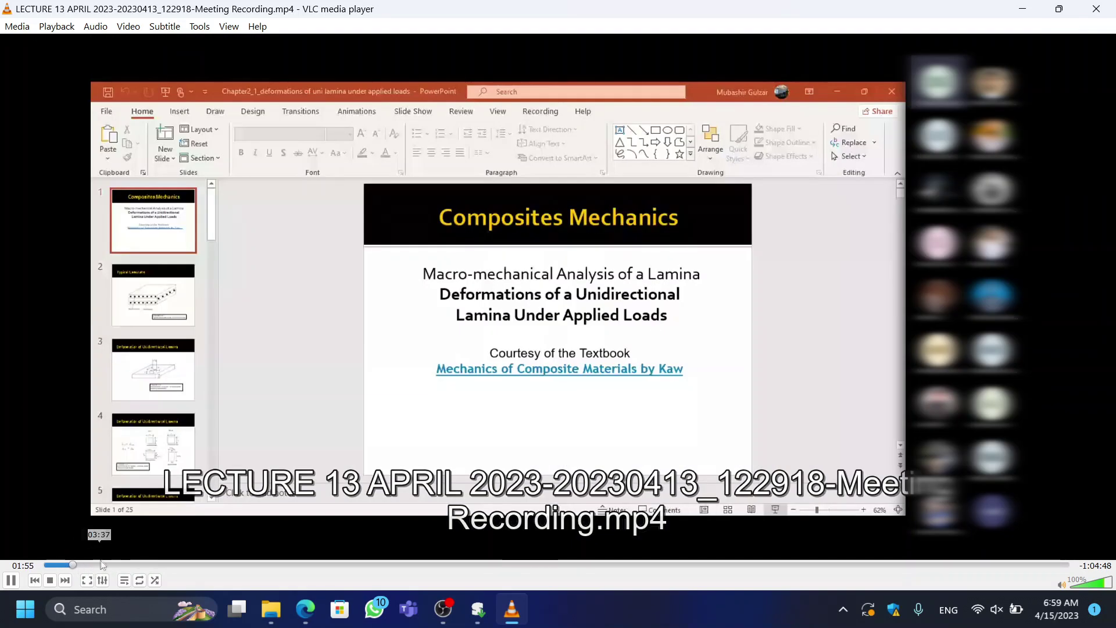